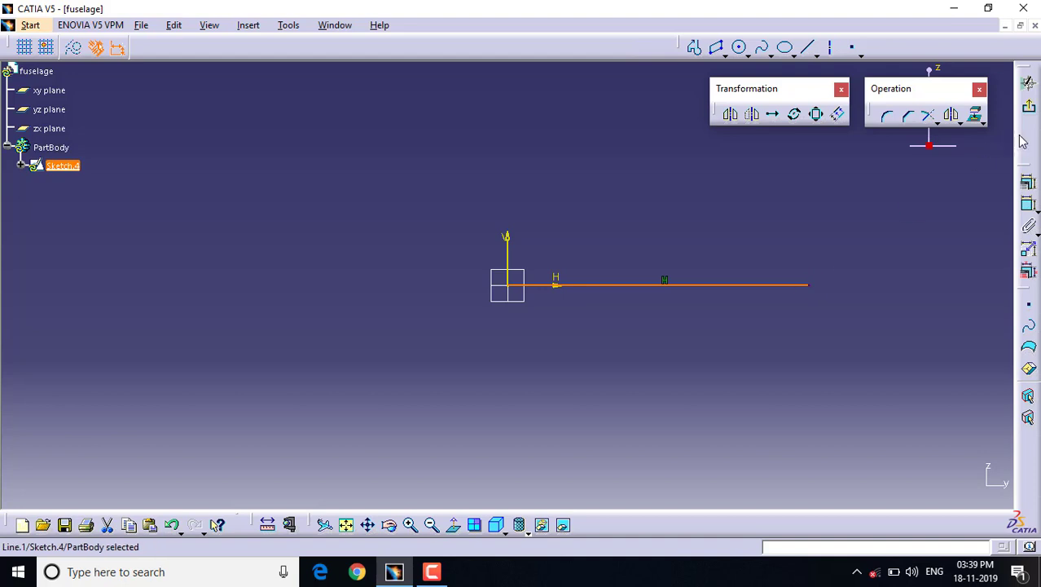
Dimension the horizontal line's length and set it to 2500 mm.
left_click(1028, 206)
left_click(661, 244)
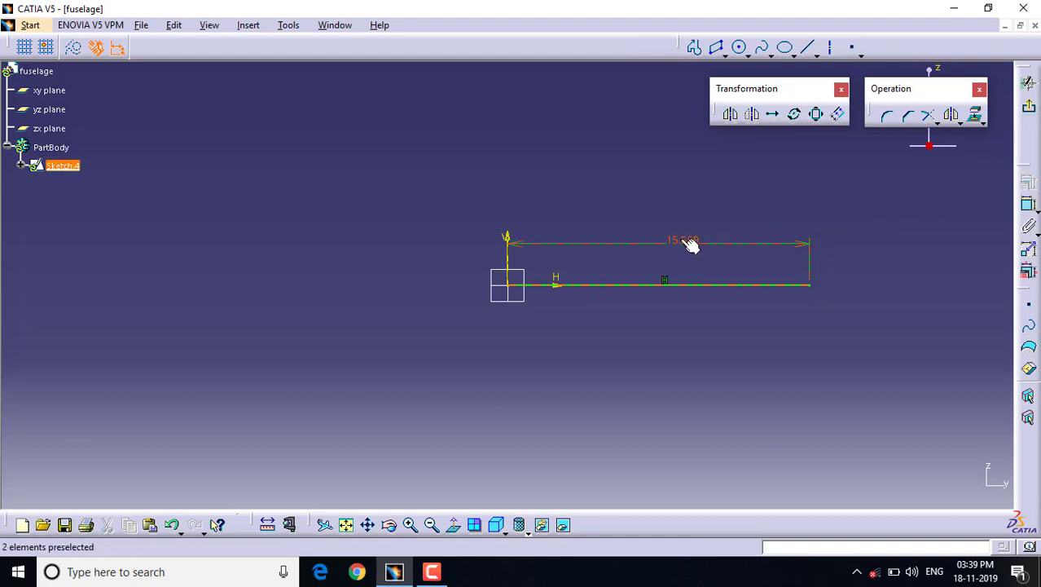
double_click(684, 241)
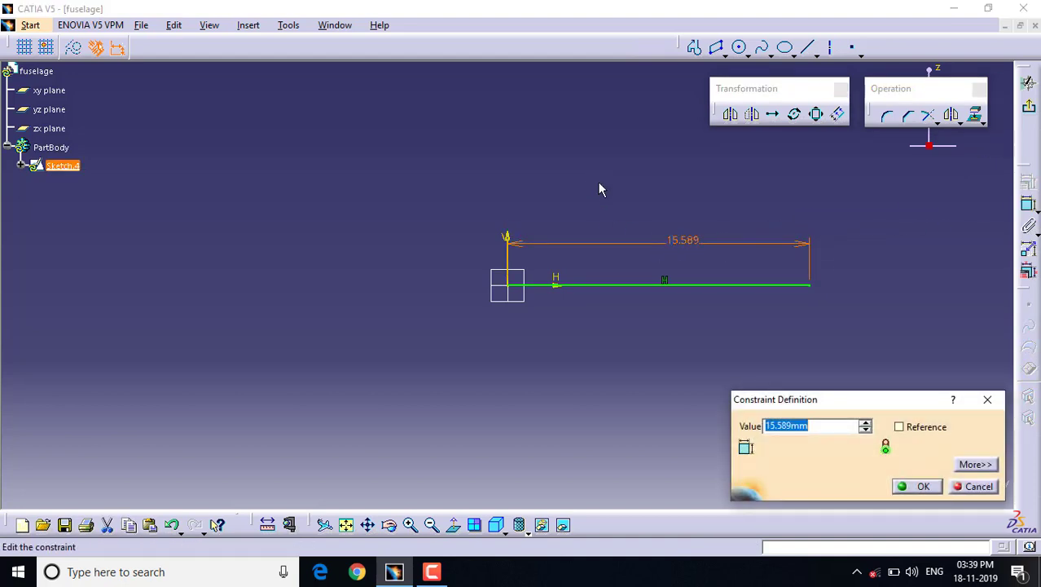
type("2500")
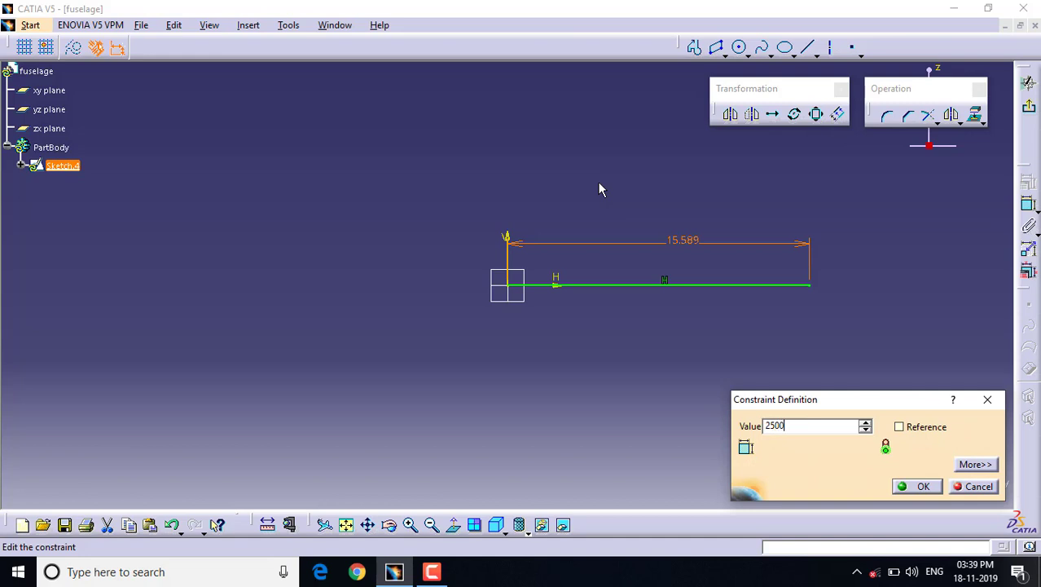
key("Return")
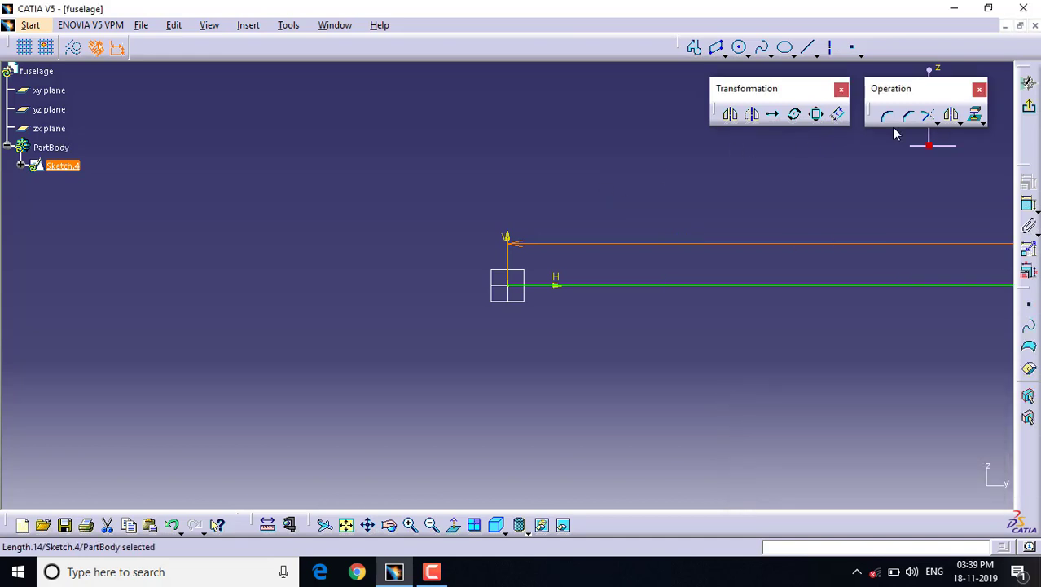
Mirror the horizontal line about the vertical sketch axis.
left_click(950, 115)
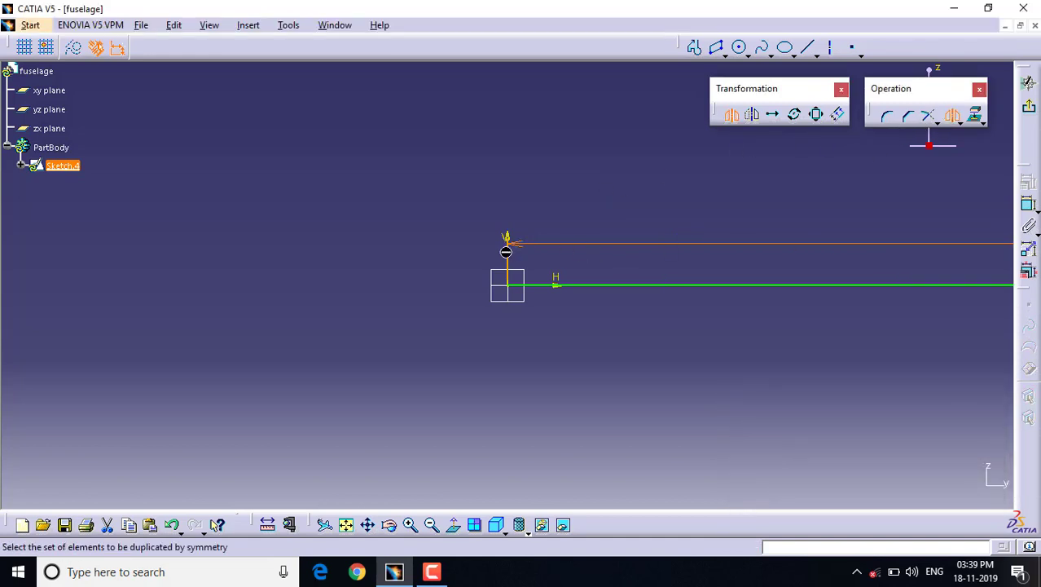
left_click(600, 287)
left_click(510, 259)
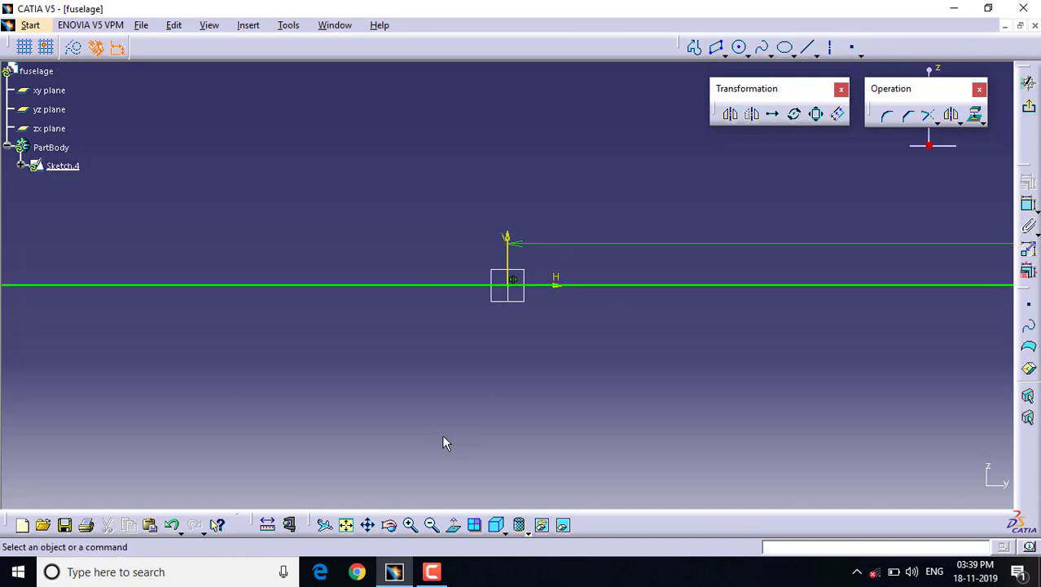
Draw a nine-point spline from the line's H -2500 mm end, arching about 460 mm above it and ending about 61 mm above its other end.
left_click(345, 524)
left_click(432, 525)
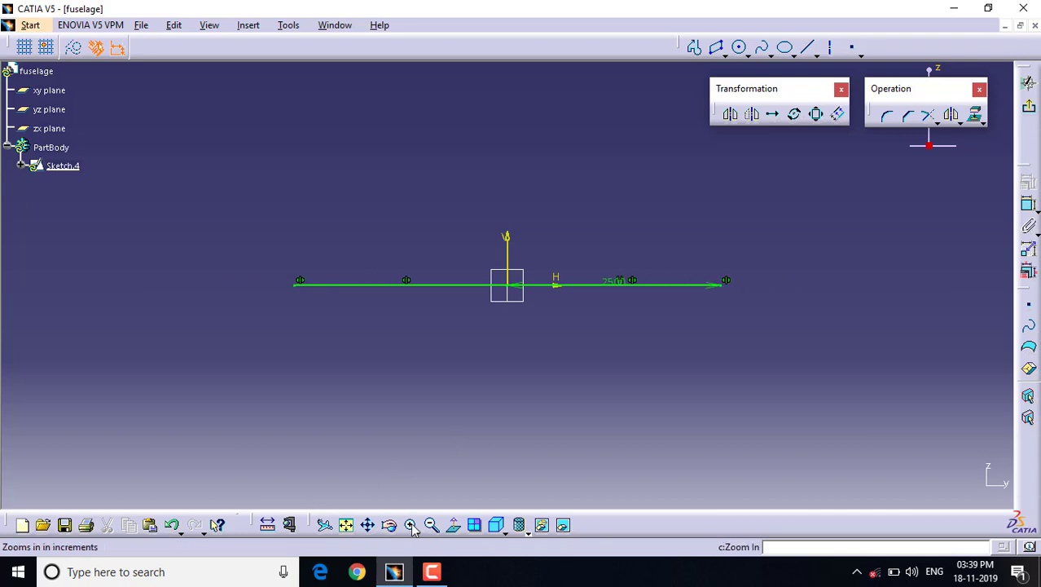
left_click(410, 525)
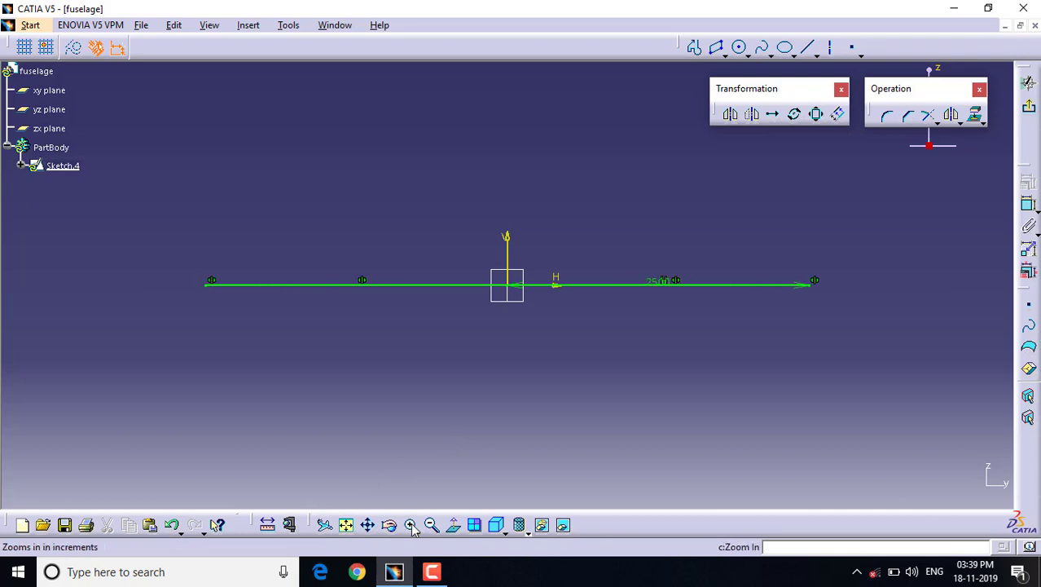
left_click(411, 525)
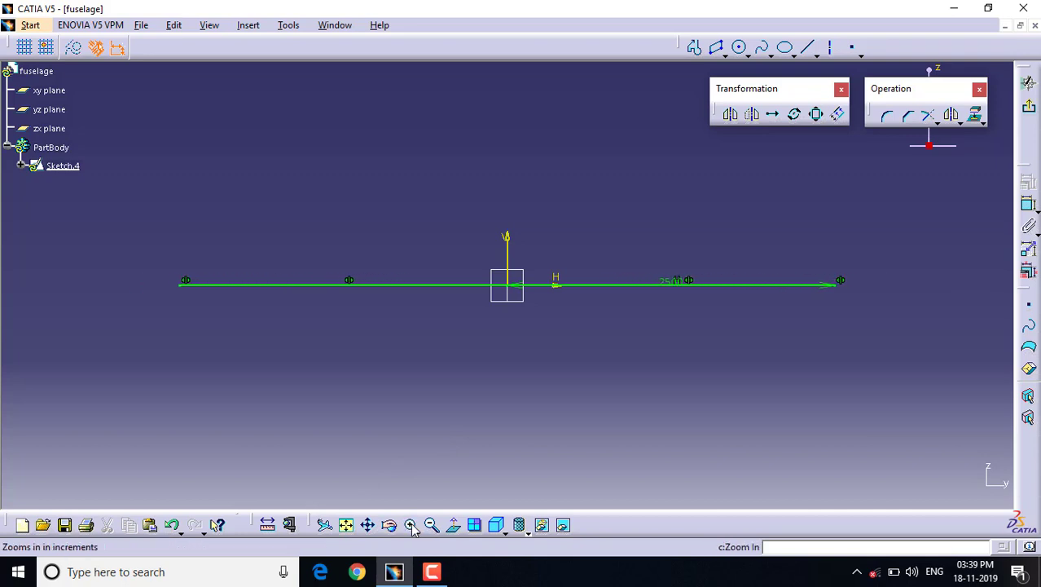
left_click(762, 48)
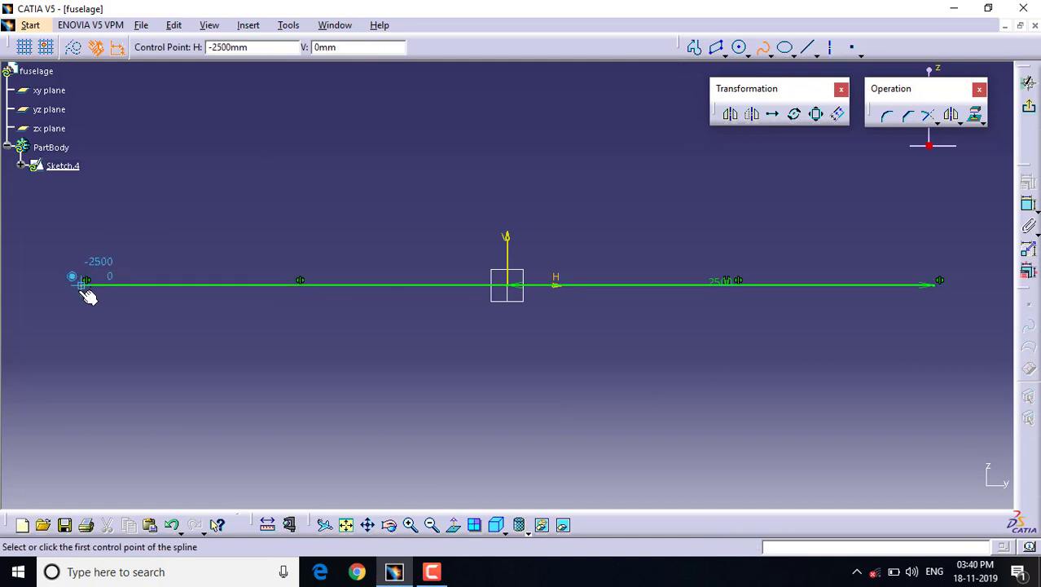
left_click(88, 283)
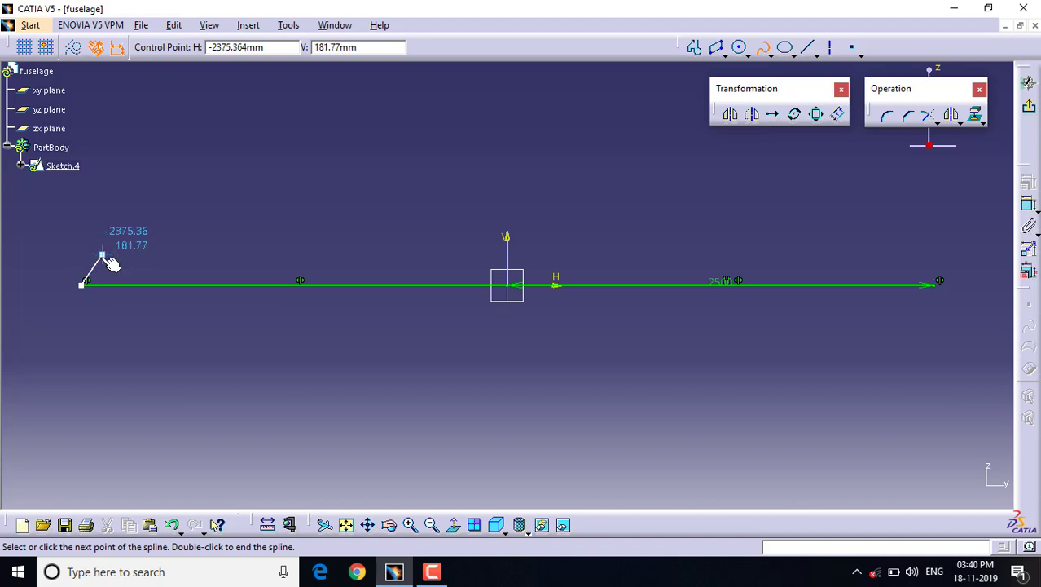
left_click(102, 255)
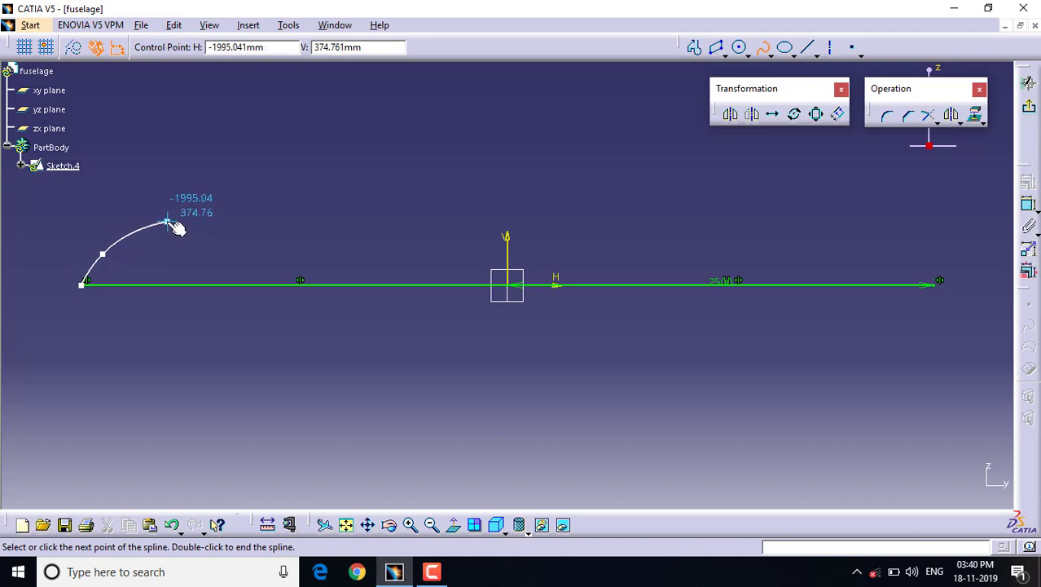
left_click(167, 220)
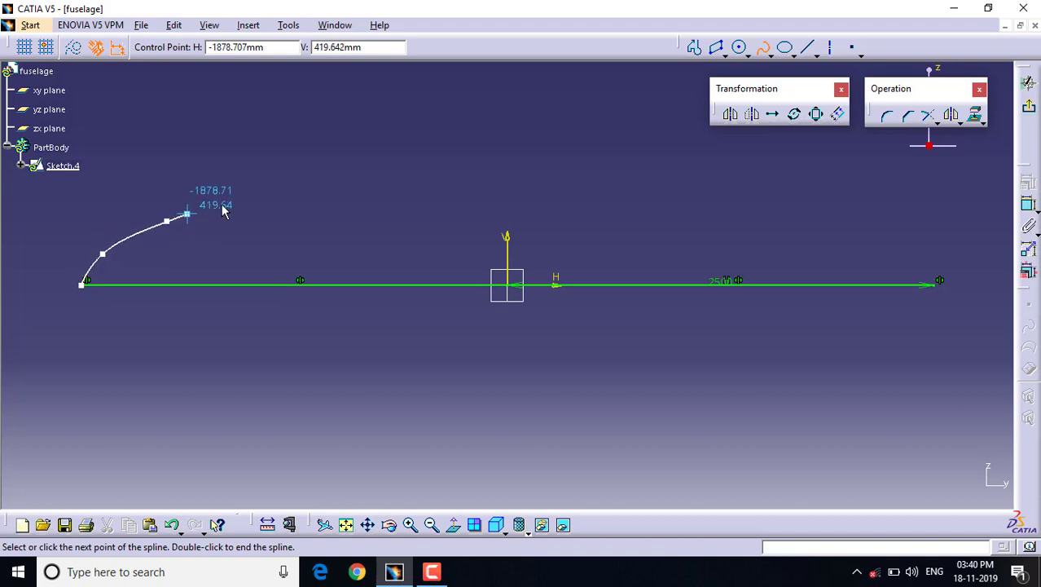
left_click(299, 207)
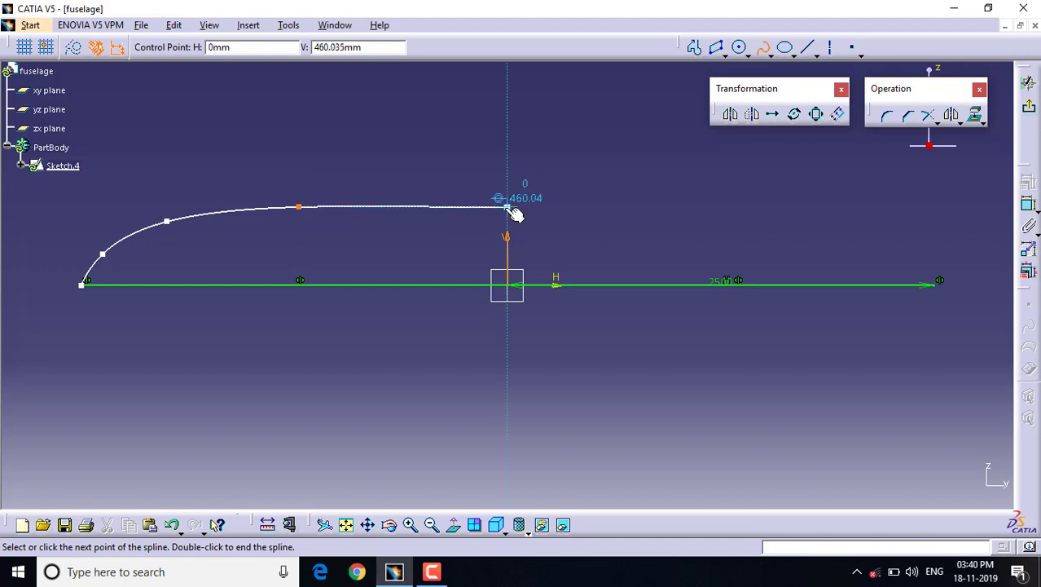
left_click(551, 216)
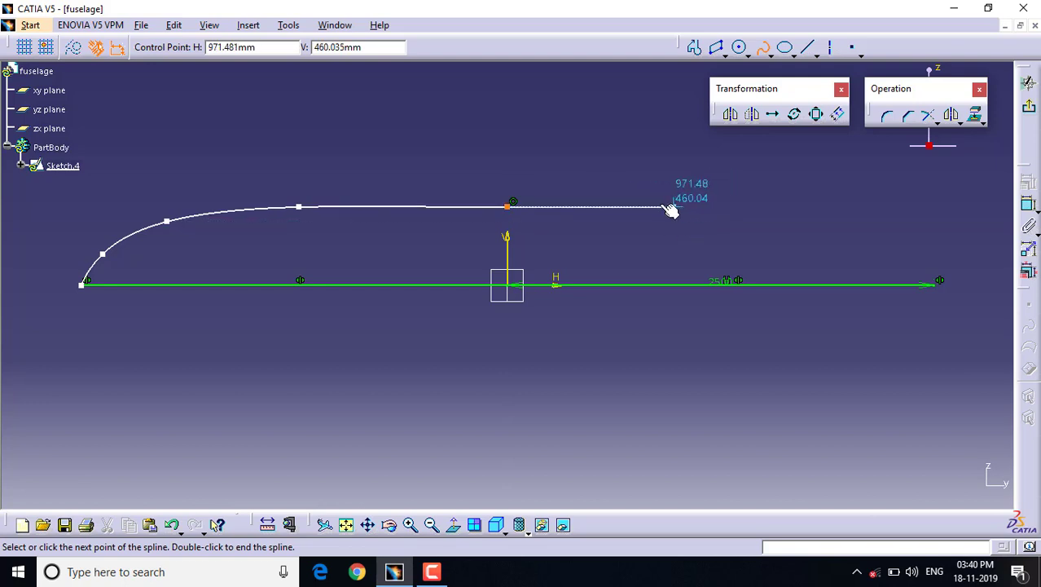
left_click(670, 207)
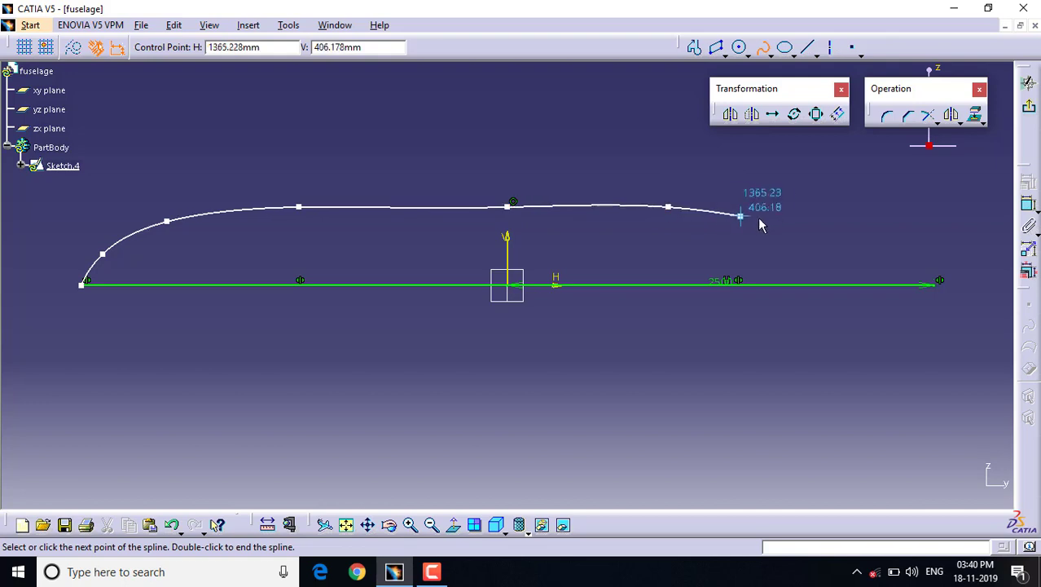
left_click(772, 222)
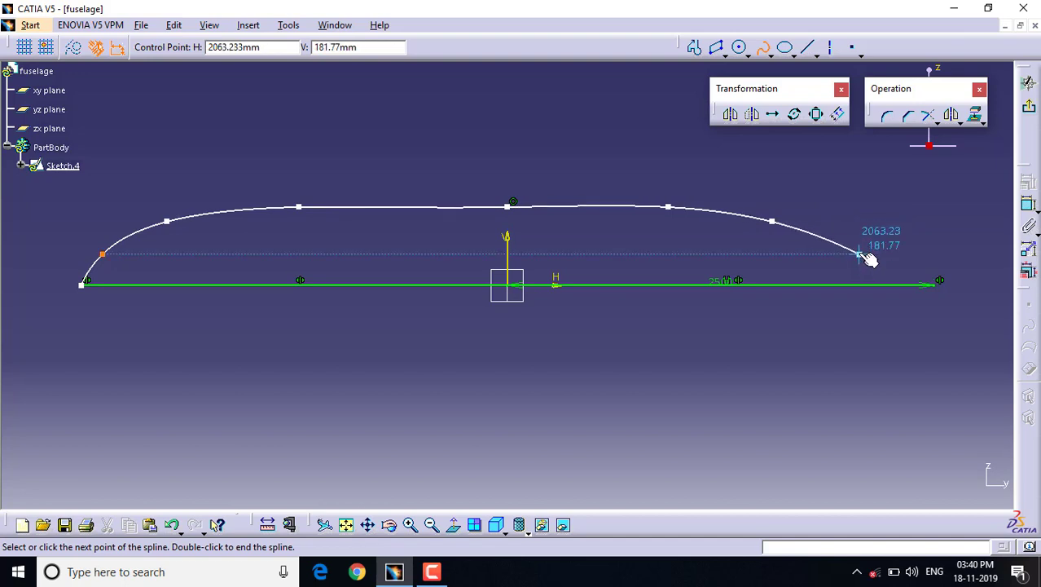
left_click(860, 254)
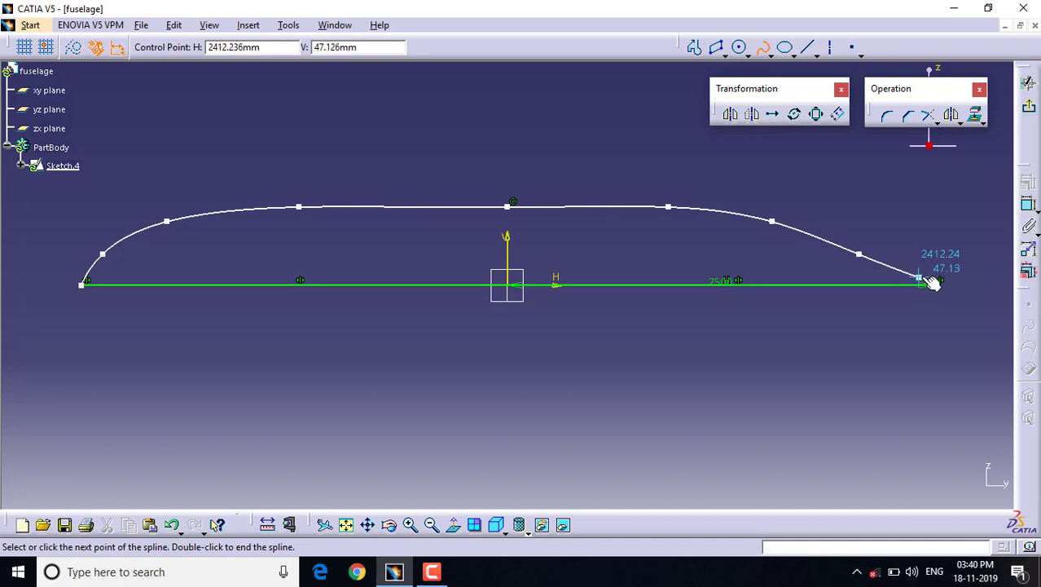
left_click(933, 275)
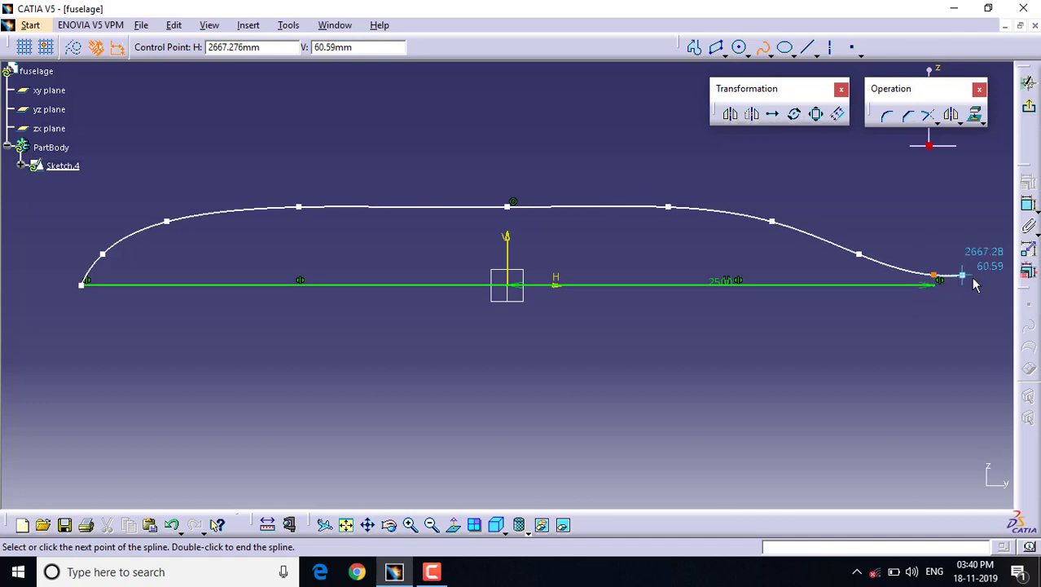
key("Escape")
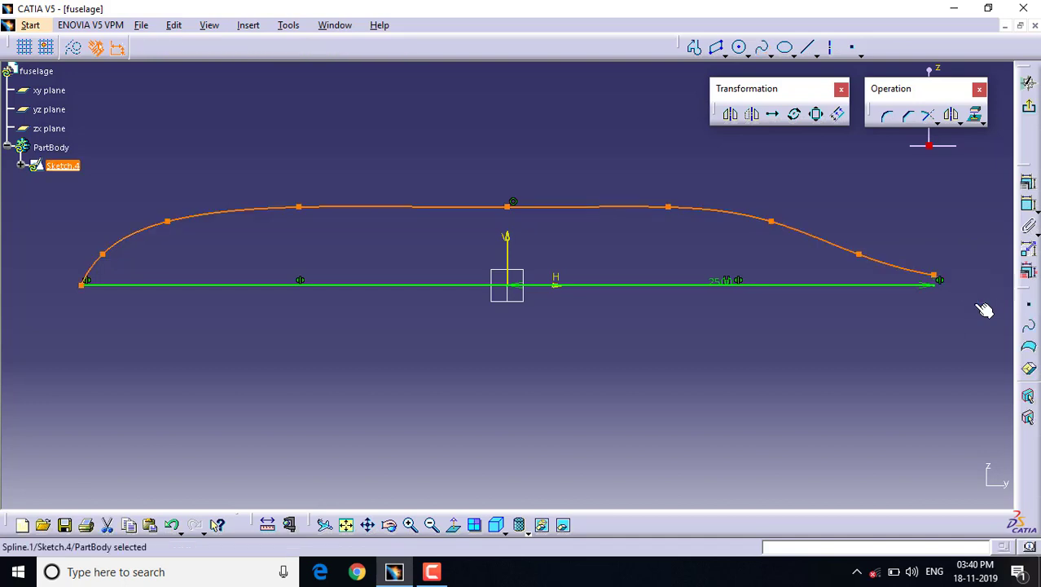
Reposition the three control points ahead of the spline's tail end to smooth the curve's taper towards the tail.
left_click(861, 254)
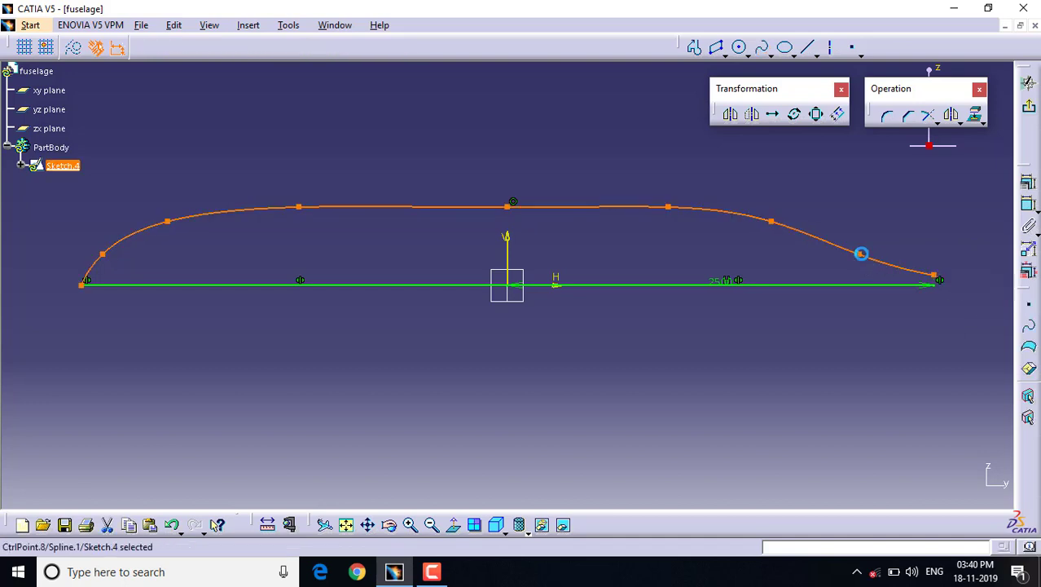
left_click_drag(861, 254, 864, 245)
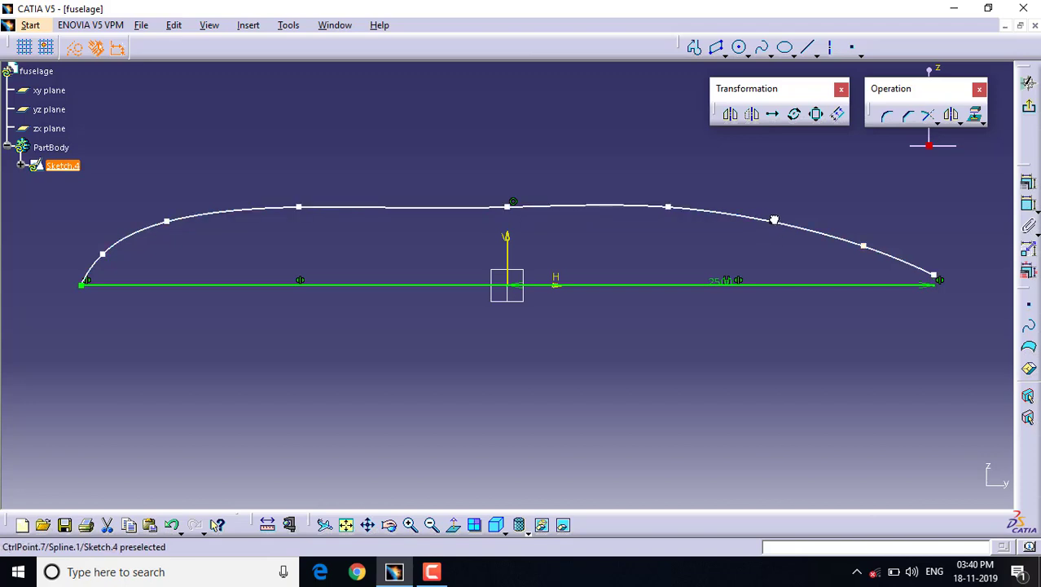
left_click_drag(774, 220, 777, 216)
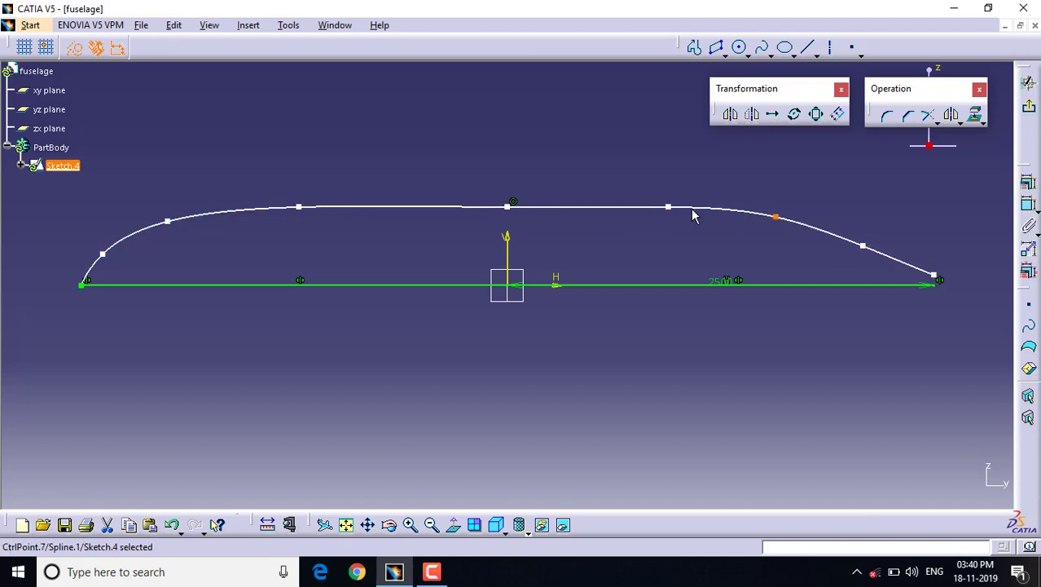
left_click_drag(673, 206, 700, 210)
left_click_drag(776, 217, 806, 233)
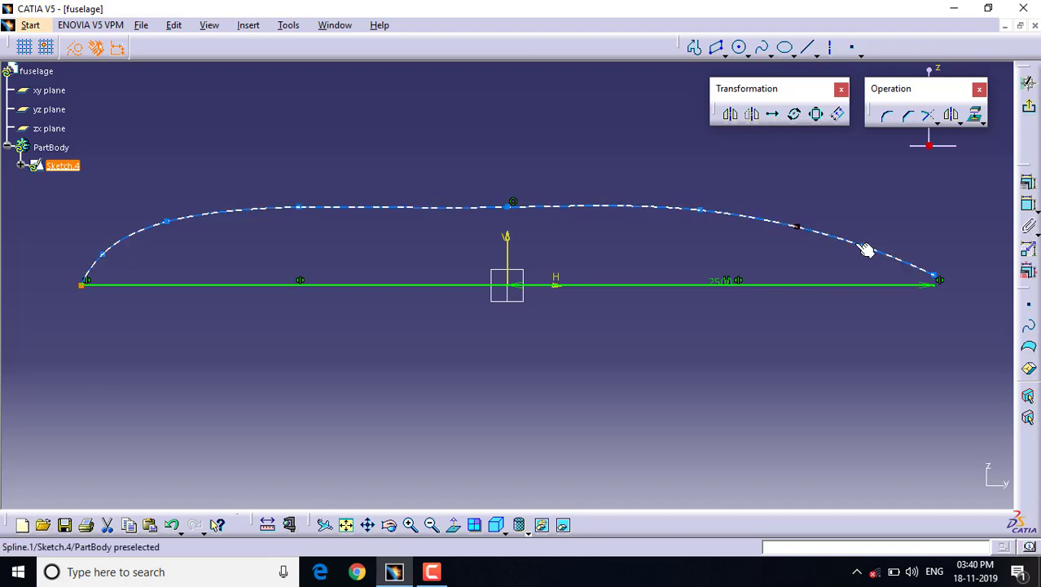
left_click_drag(865, 247, 875, 255)
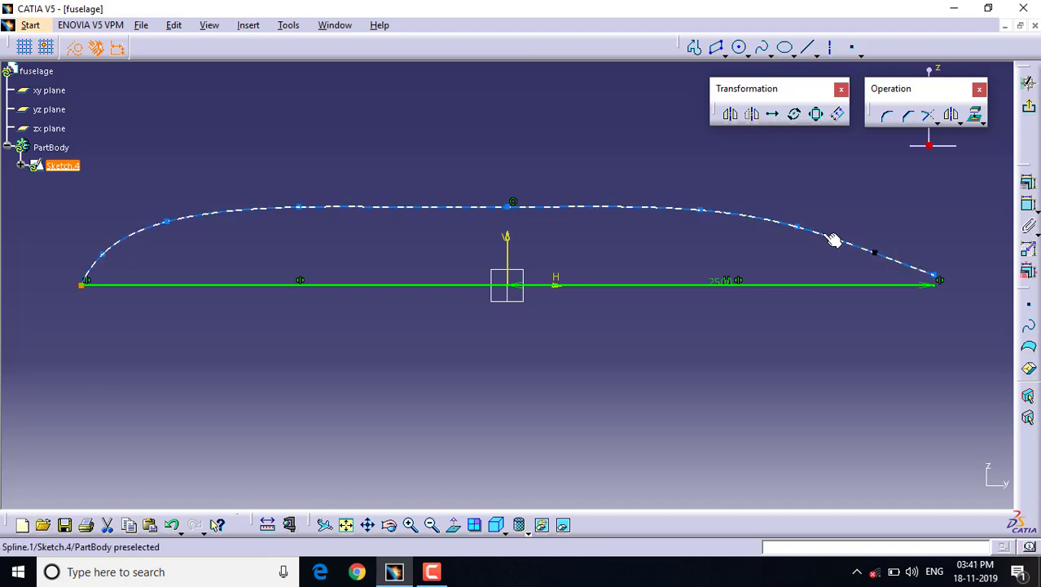
left_click_drag(806, 233, 801, 229)
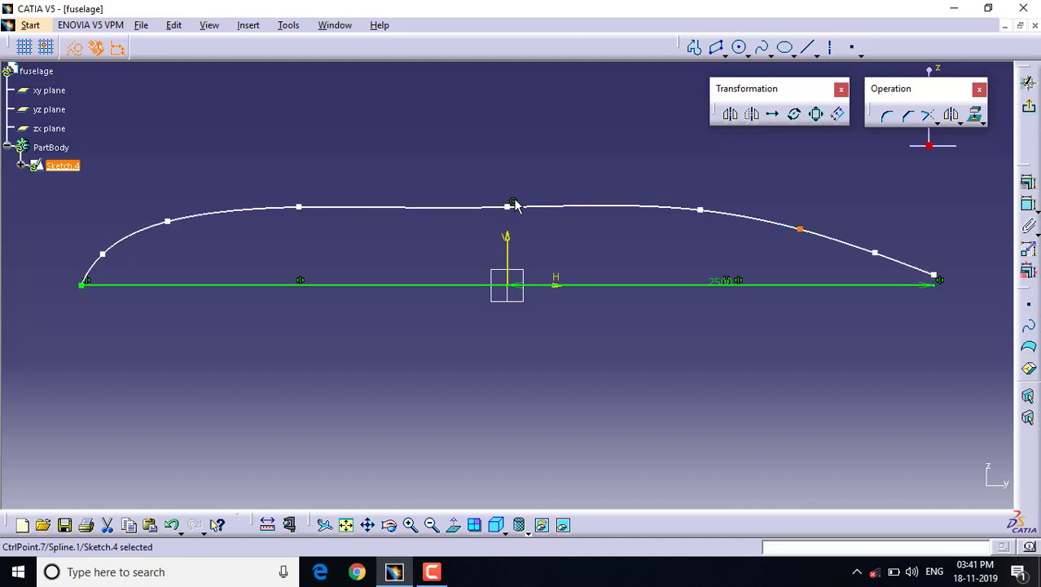
Raise the spline's control point on the vertical axis slightly and lower the next one towards the tail to form a gentle crown.
left_click_drag(510, 205, 512, 210)
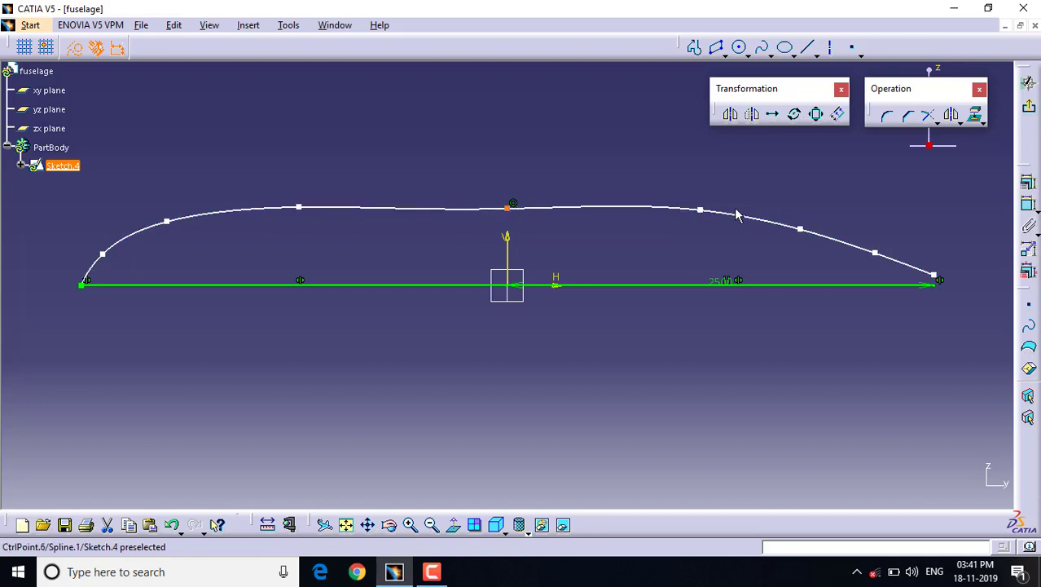
left_click_drag(700, 211, 698, 216)
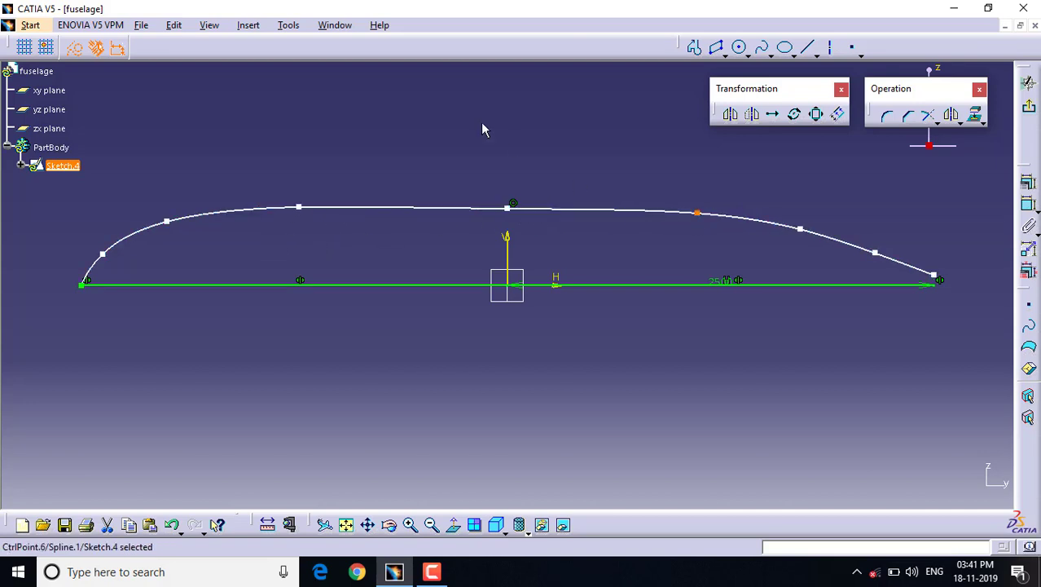
left_click_drag(511, 208, 511, 205)
left_click(512, 205)
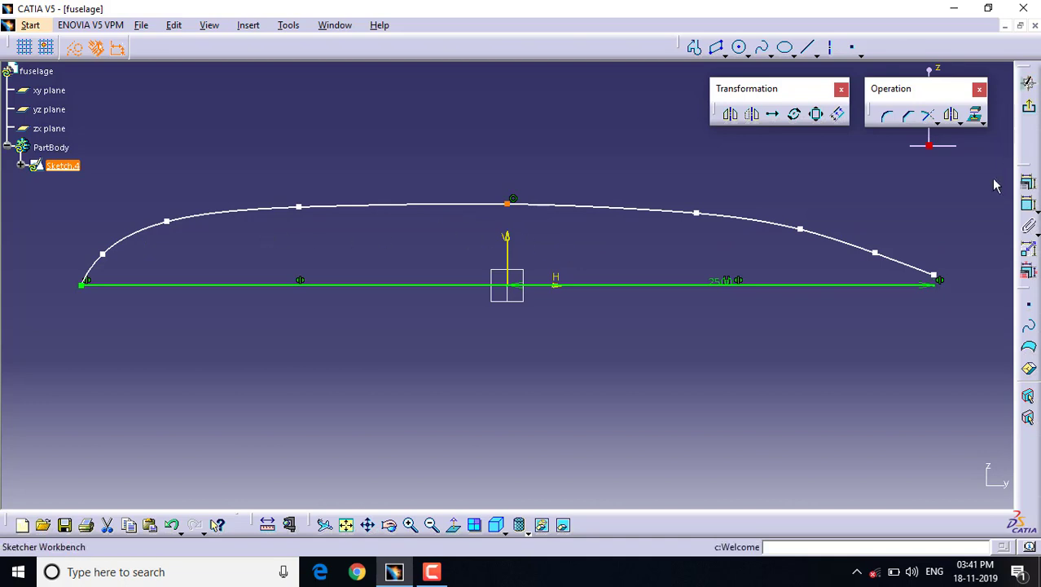
Exit the fuselage profile sketch and switch to the Generative Shape Design workbench.
left_click(1028, 106)
left_click(33, 26)
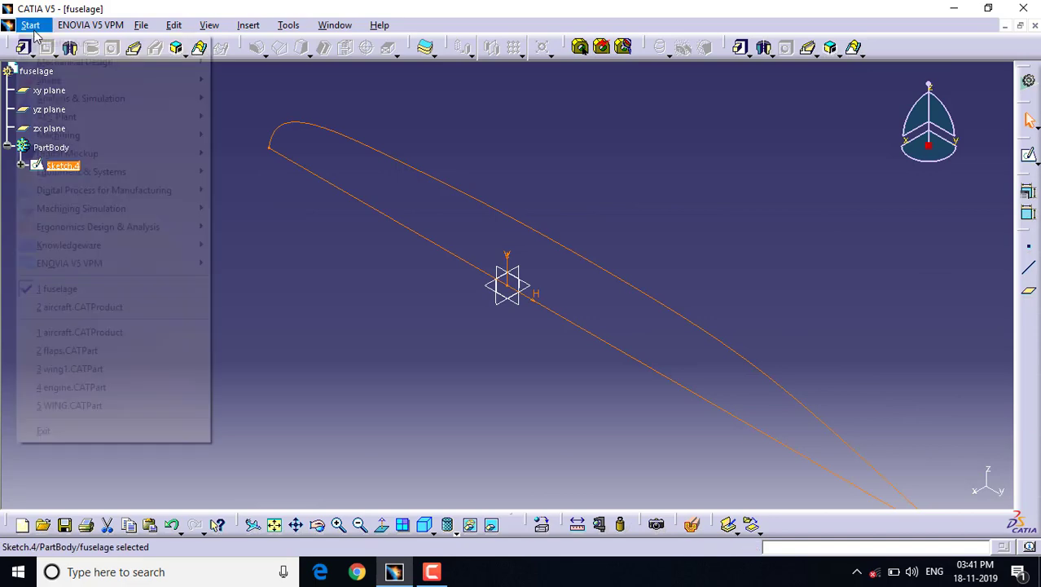
mouse_move(102, 85)
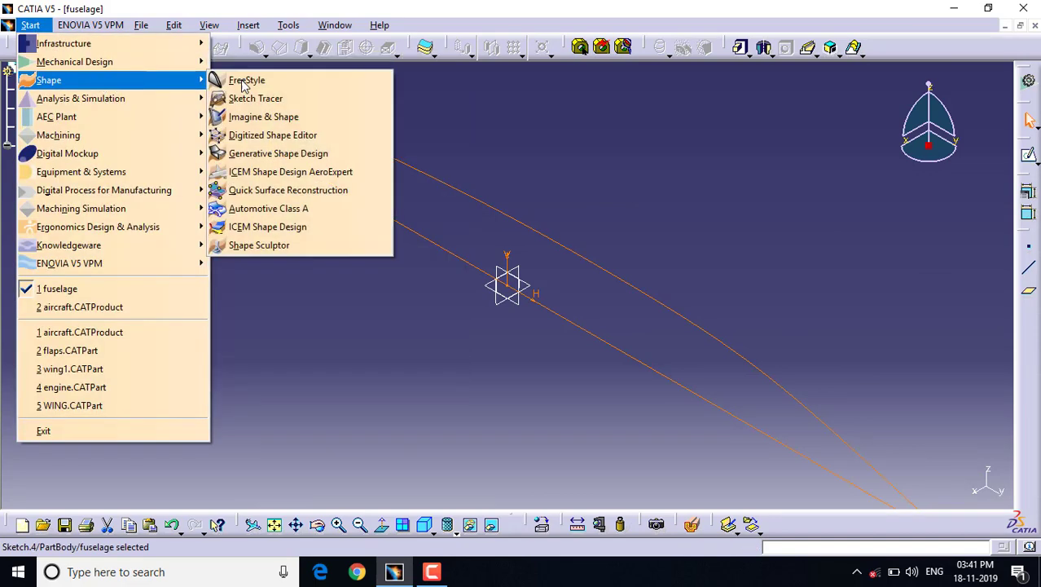
left_click(257, 153)
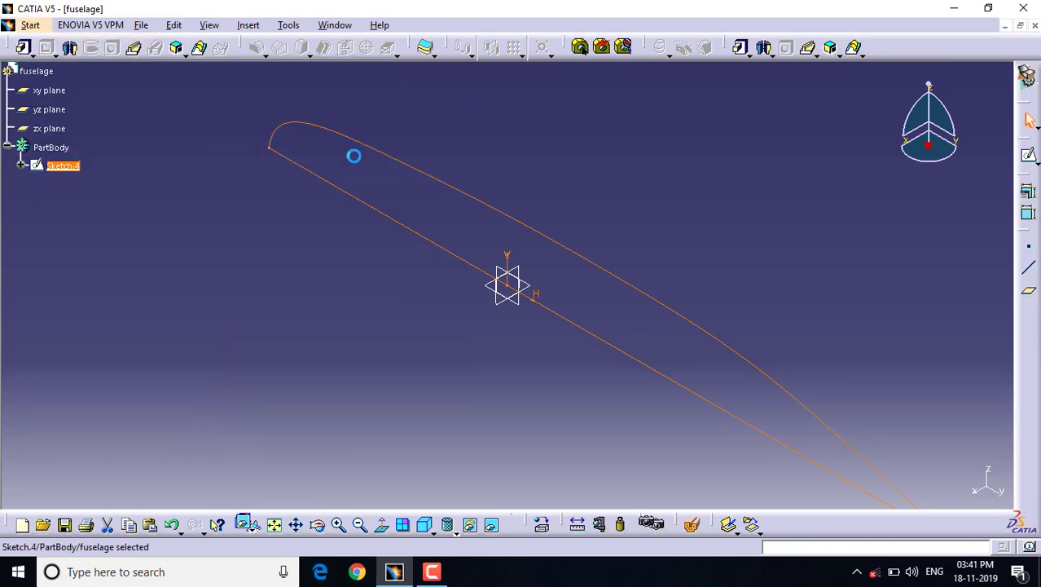
Revolve the Sketch.4 profile 360 degrees about its horizontal line to create the fuselage surface.
left_click(270, 47)
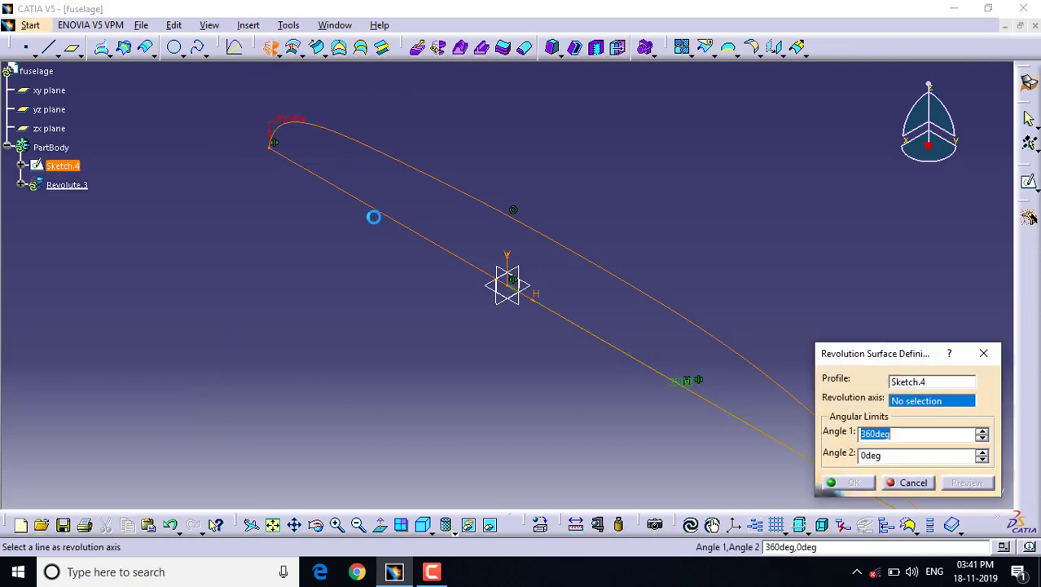
left_click(394, 220)
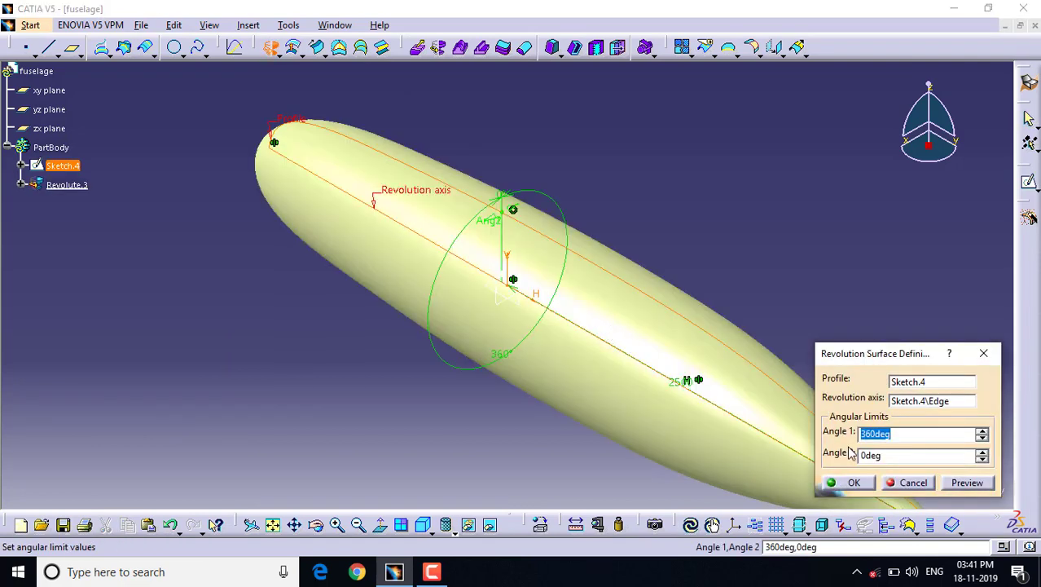
left_click(854, 482)
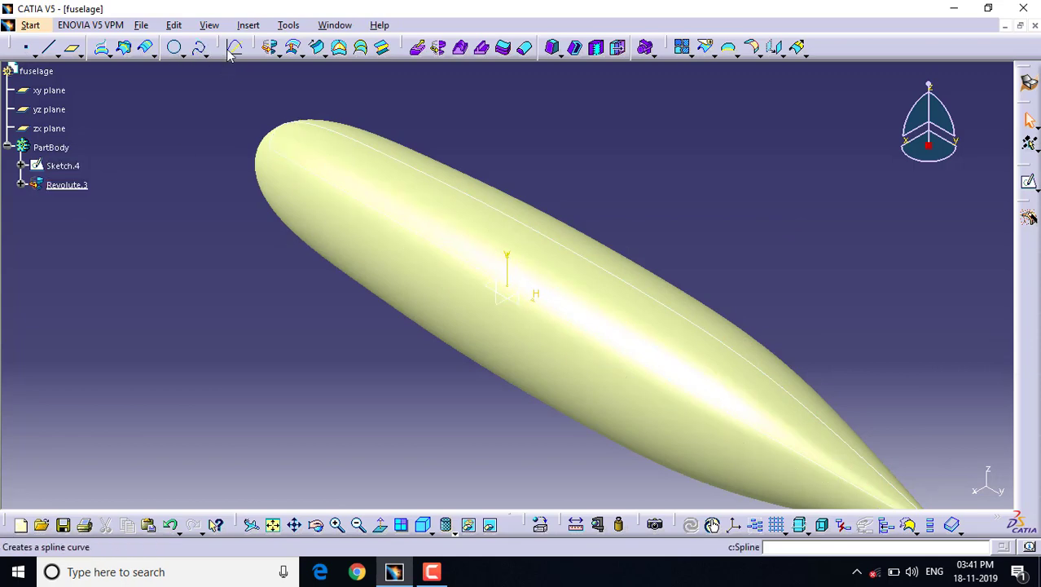
Switch to the Part Design workbench and thicken the Revolute.3 fuselage surface with a 1 mm first offset and 0 mm second offset.
left_click(30, 25)
mouse_move(98, 62)
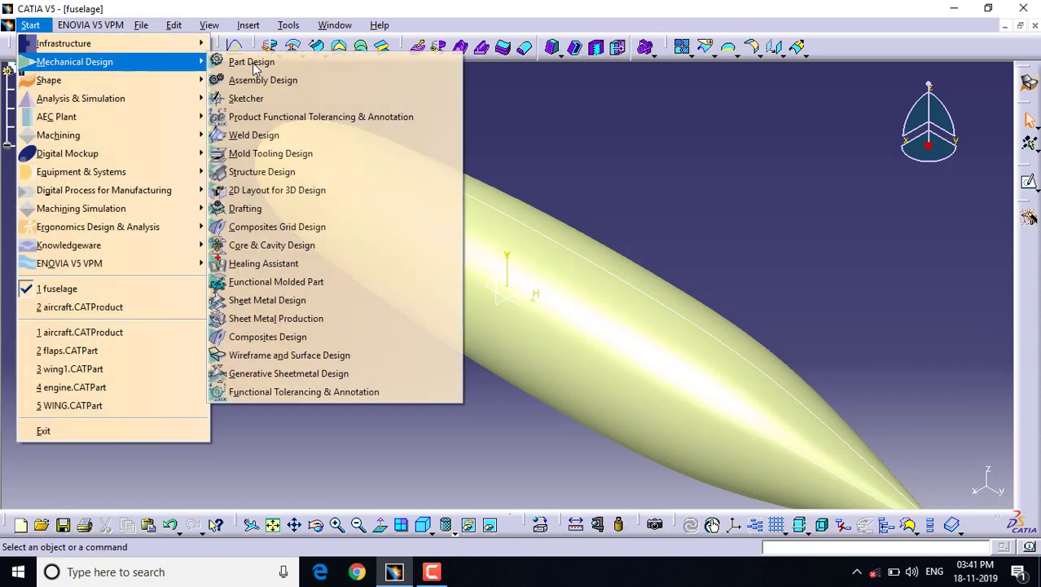
left_click(255, 68)
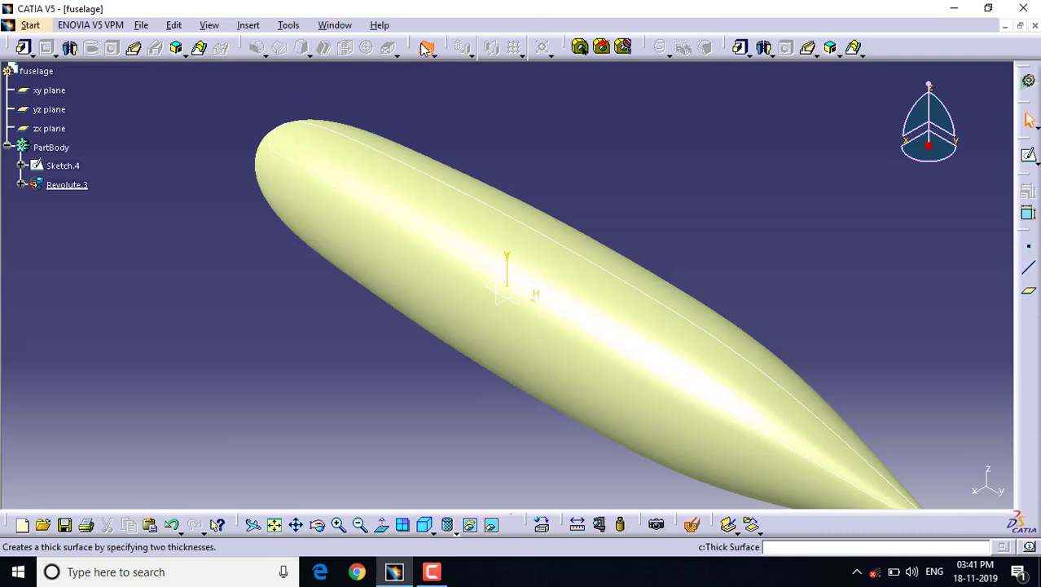
left_click(425, 49)
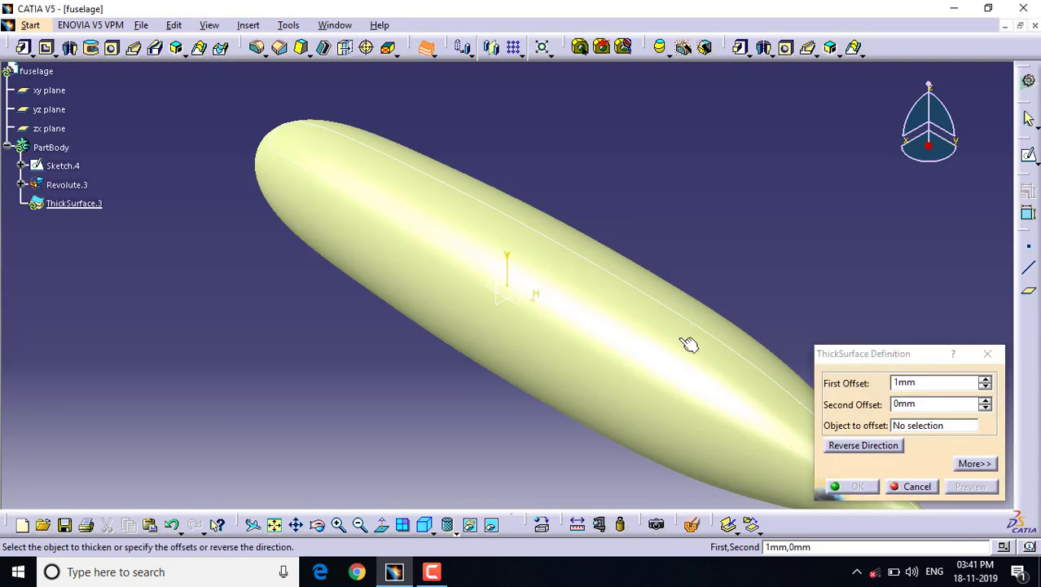
left_click(603, 378)
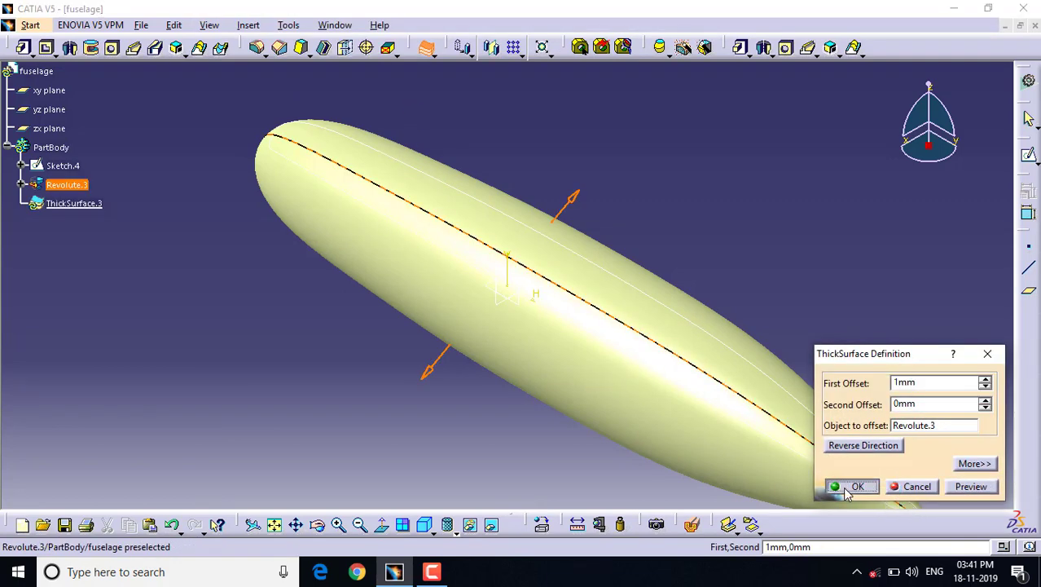
left_click(848, 489)
Hide the Revolute.3 surface, leaving the thickened fuselage body shown.
right_click(47, 187)
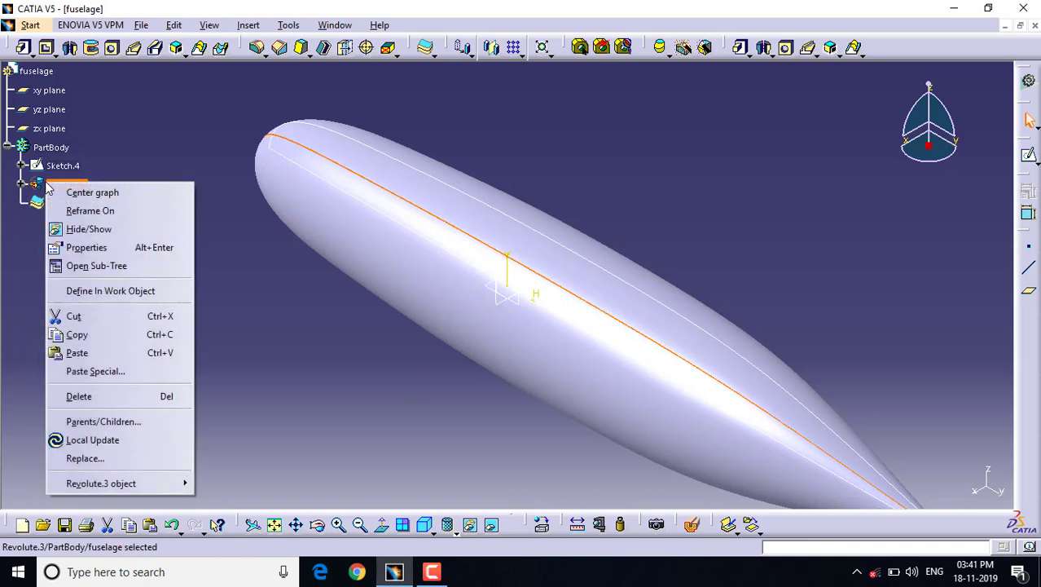
left_click(88, 229)
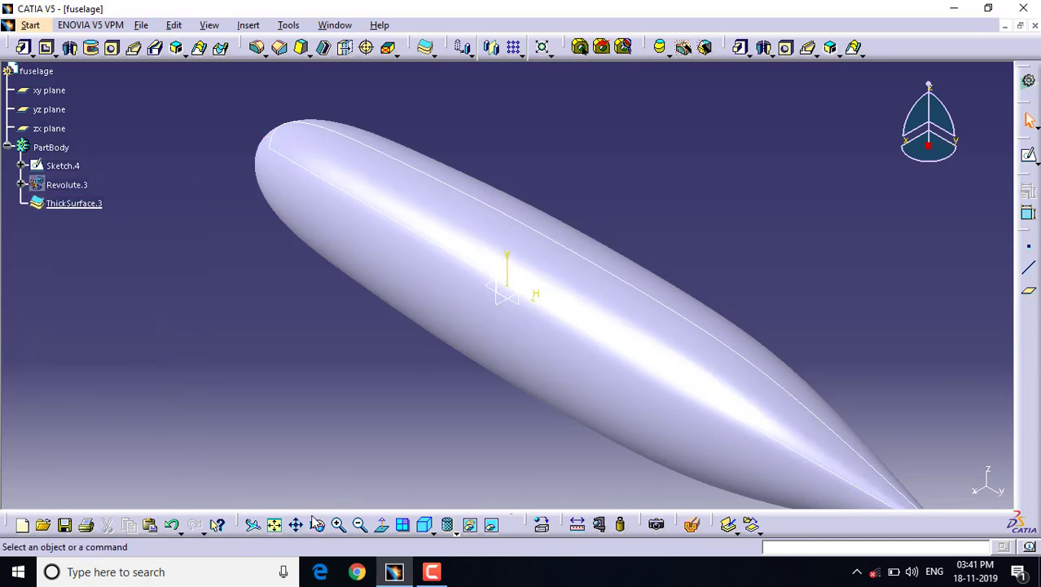
left_click(274, 524)
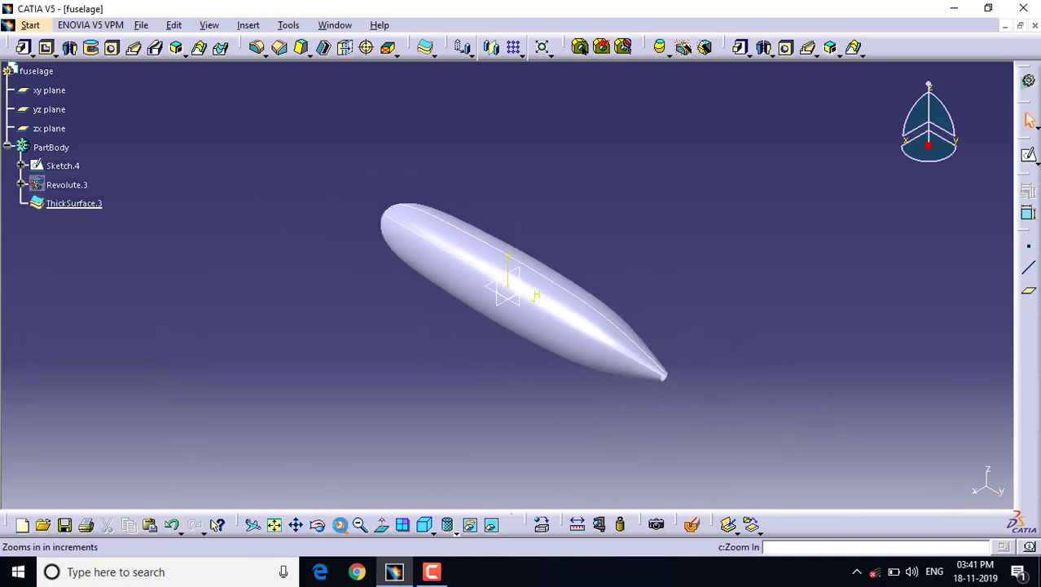
left_click(338, 523)
left_click(317, 524)
left_click_drag(673, 430, 964, 294)
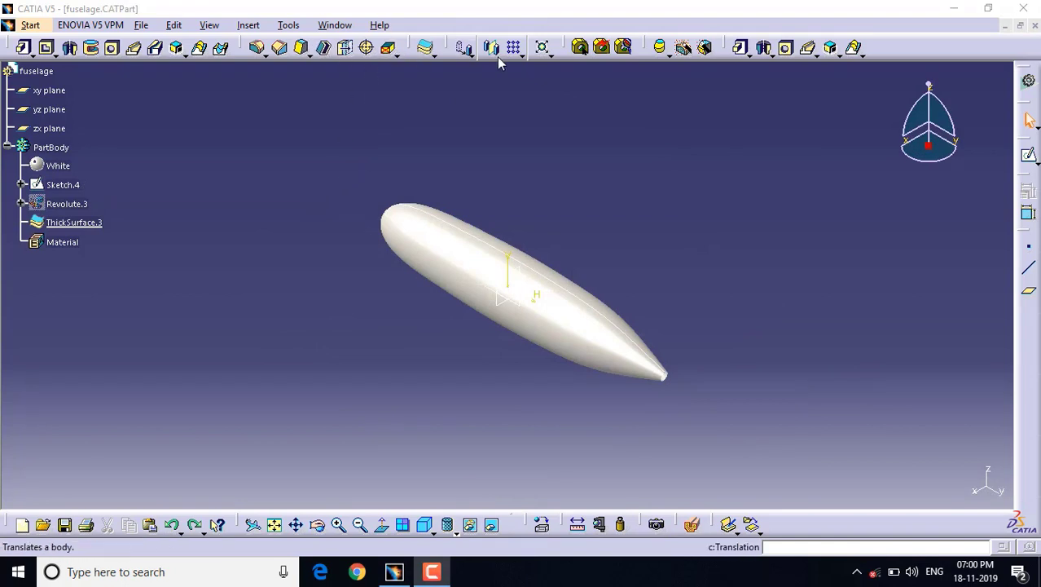
Insert a new body into the fuselage part and define it as the in-work object.
left_click(248, 24)
left_click(257, 62)
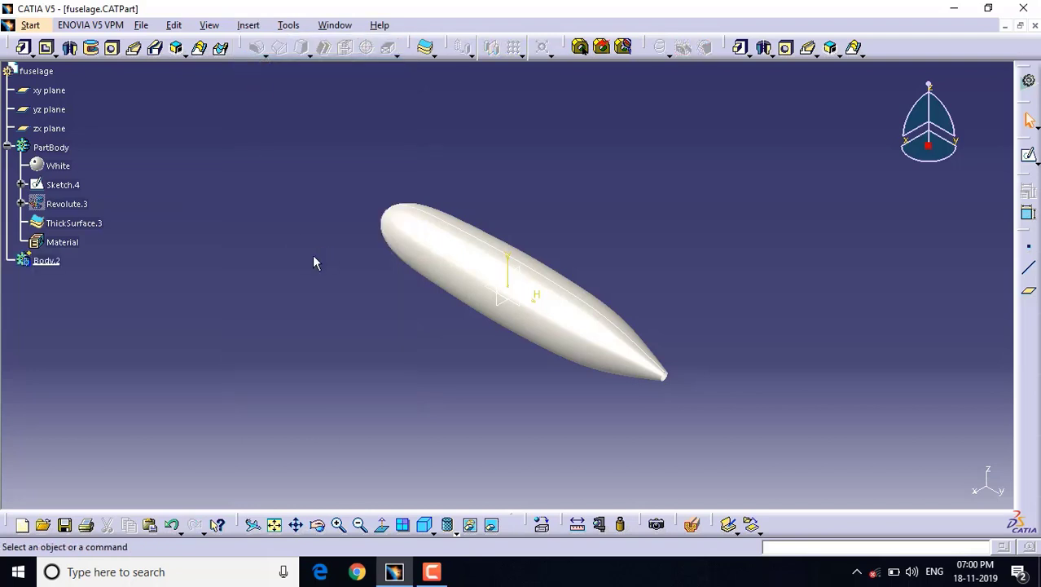
right_click(42, 260)
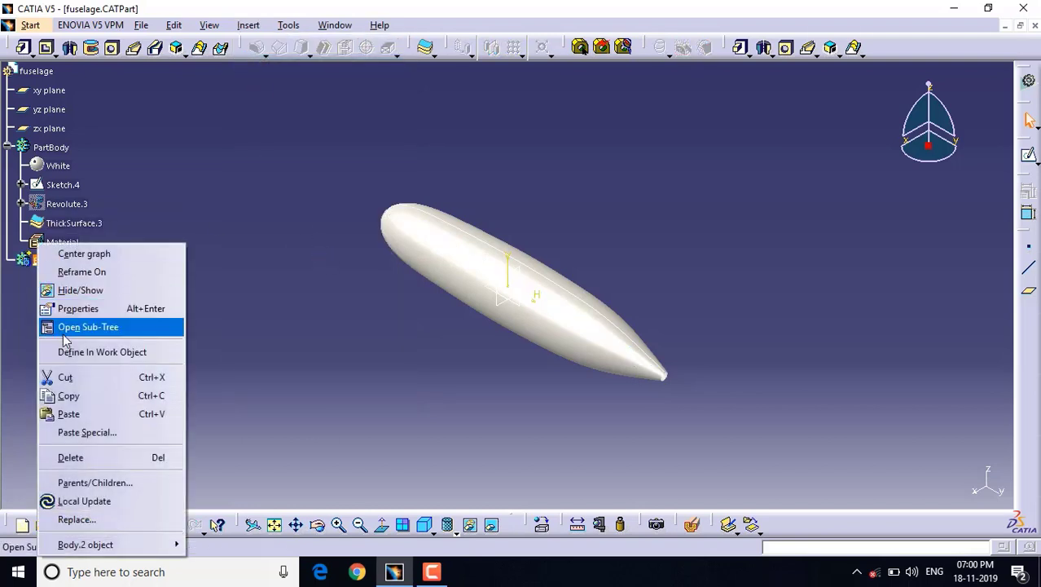
left_click(98, 352)
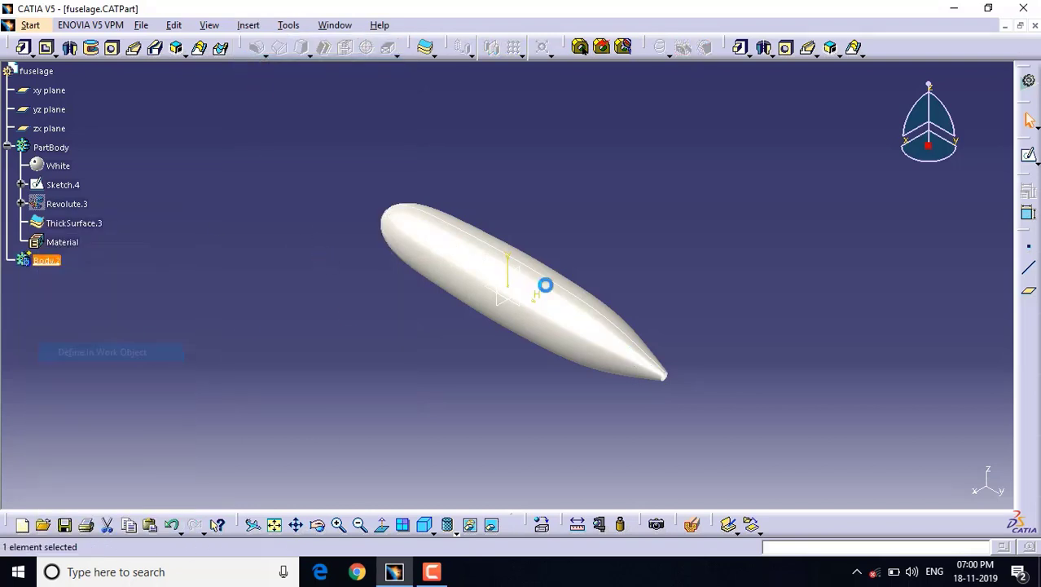
Create a plane offset -1453 mm from the zx plane, towards the fuselage nose.
left_click(497, 296)
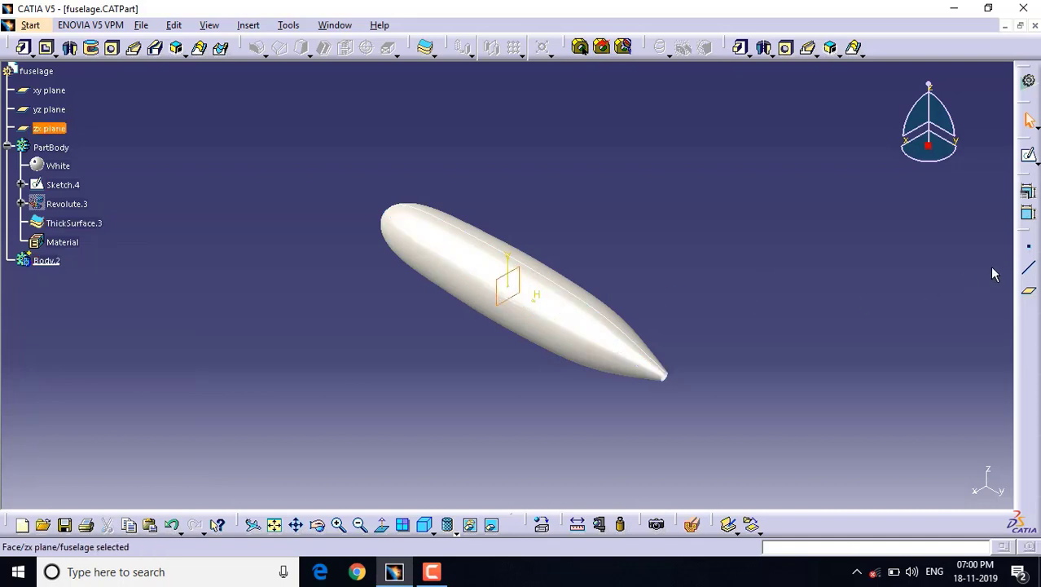
left_click(1028, 291)
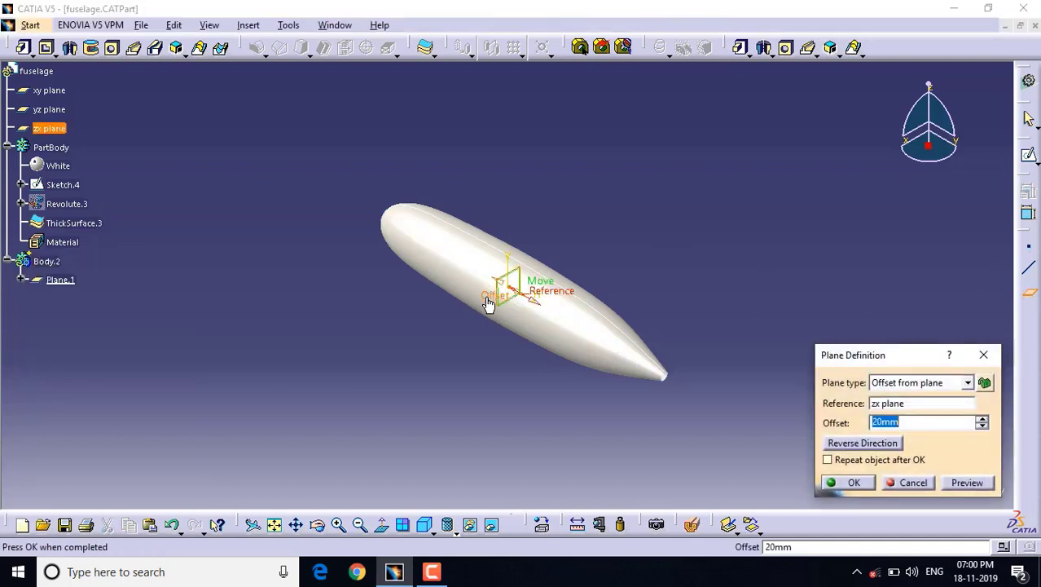
left_click_drag(487, 303, 428, 234)
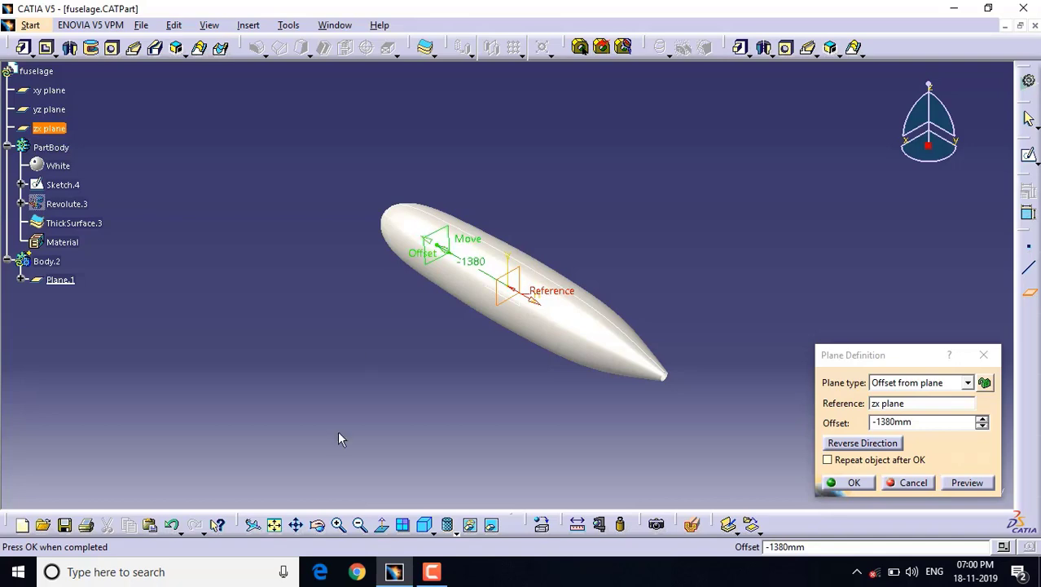
left_click(339, 525)
left_click(318, 526)
left_click_drag(323, 299, 475, 260)
left_click_drag(341, 298, 316, 291)
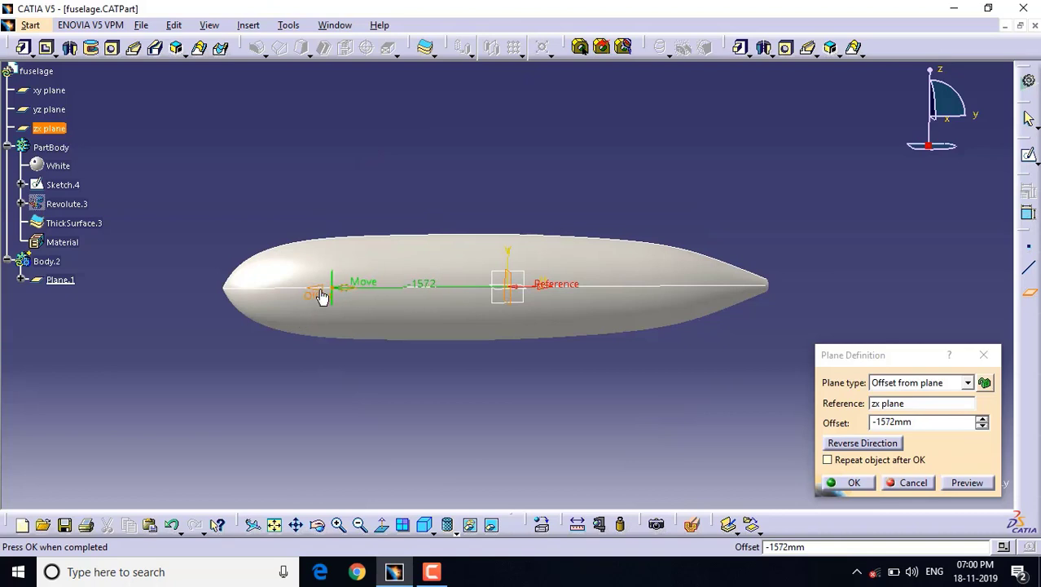
mouse_move(325, 291)
left_mouse_down()
mouse_move(348, 292)
mouse_move(337, 295)
left_mouse_up()
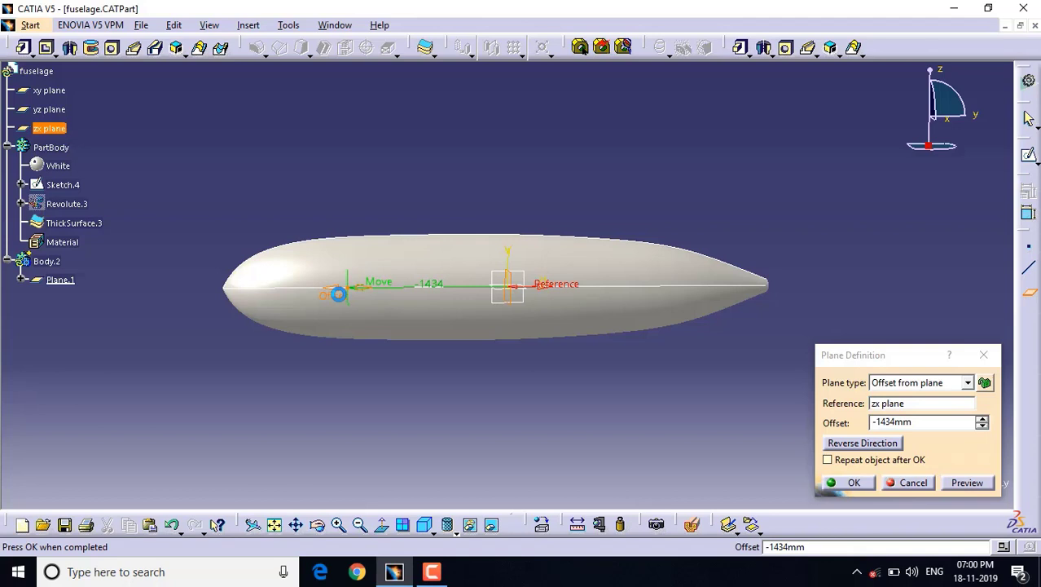
left_click_drag(335, 295, 333, 294)
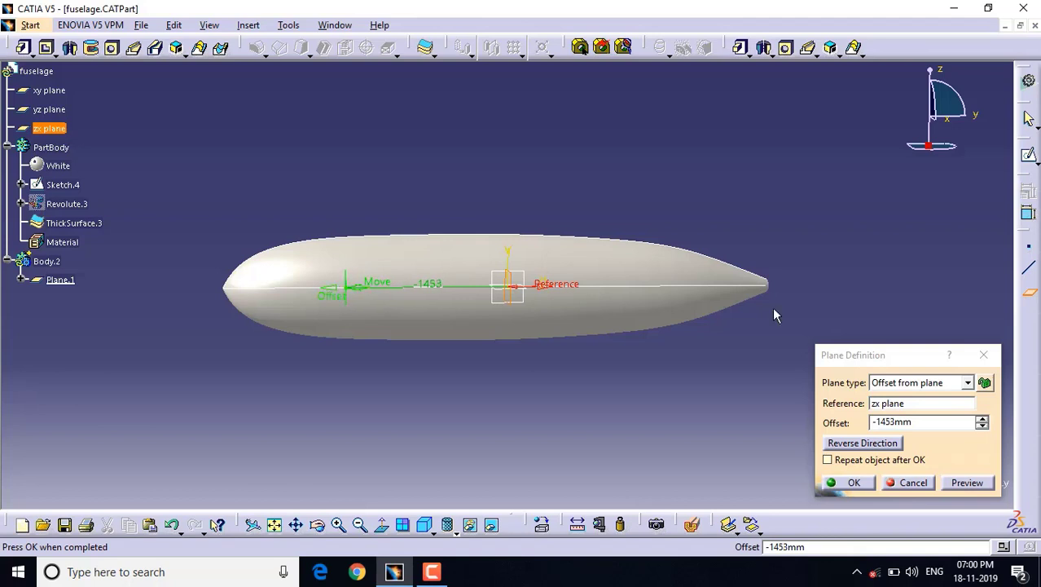
left_click(831, 480)
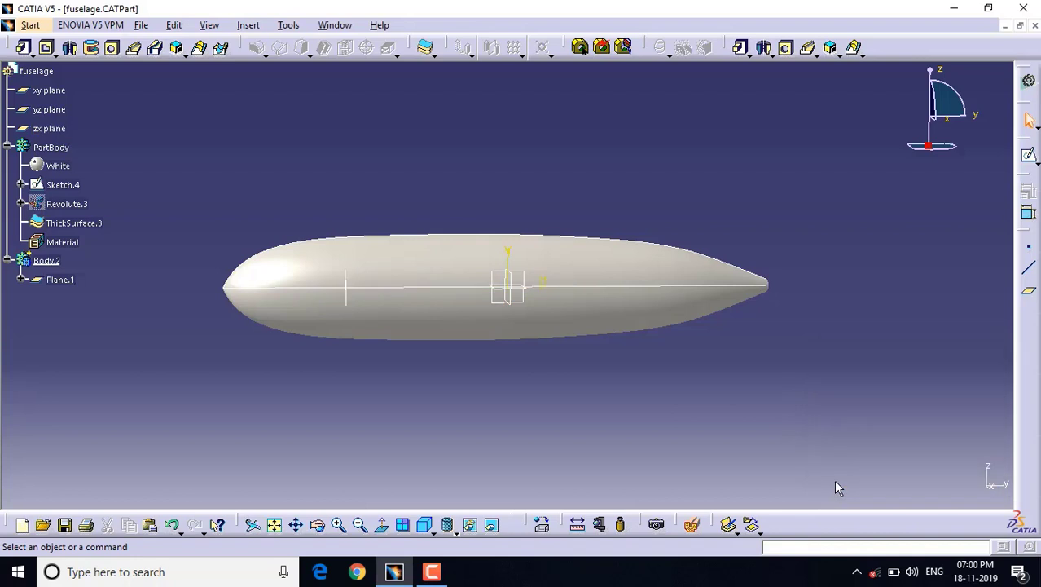
Start a sketch on the offset plane near the nose, viewed from the front of the fuselage.
left_click(350, 284)
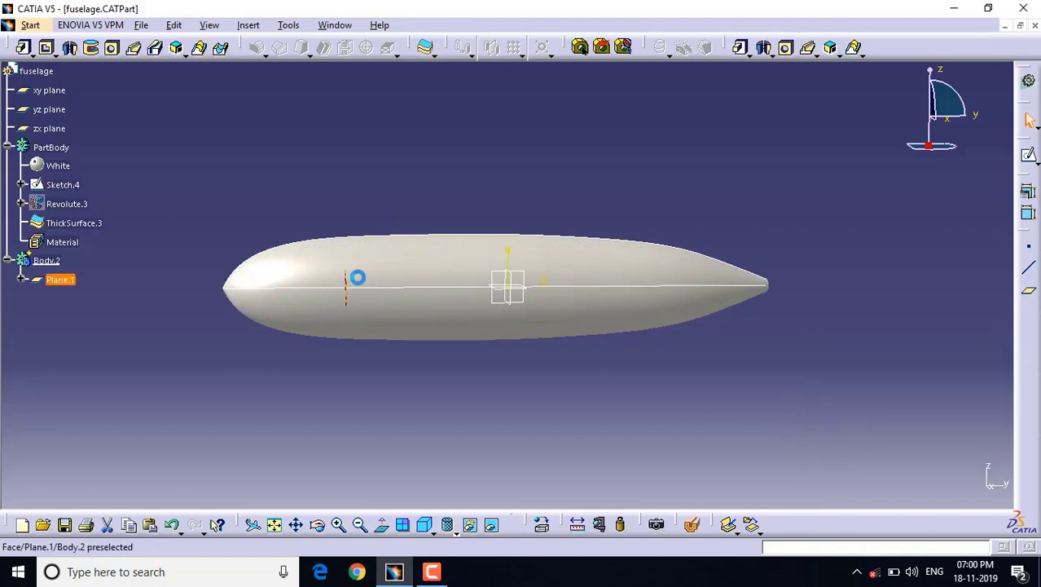
left_click(1029, 158)
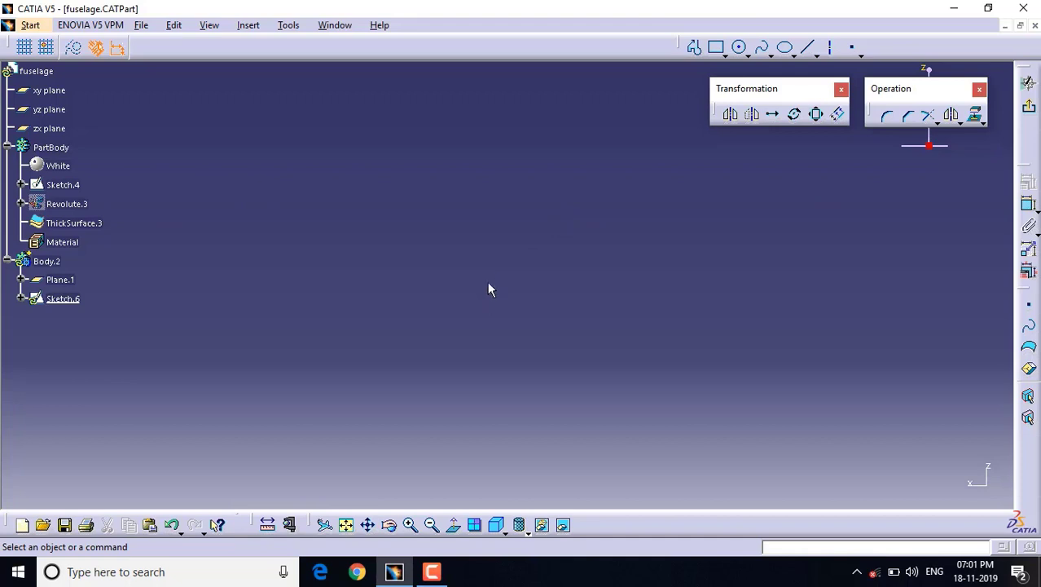
left_click(404, 526)
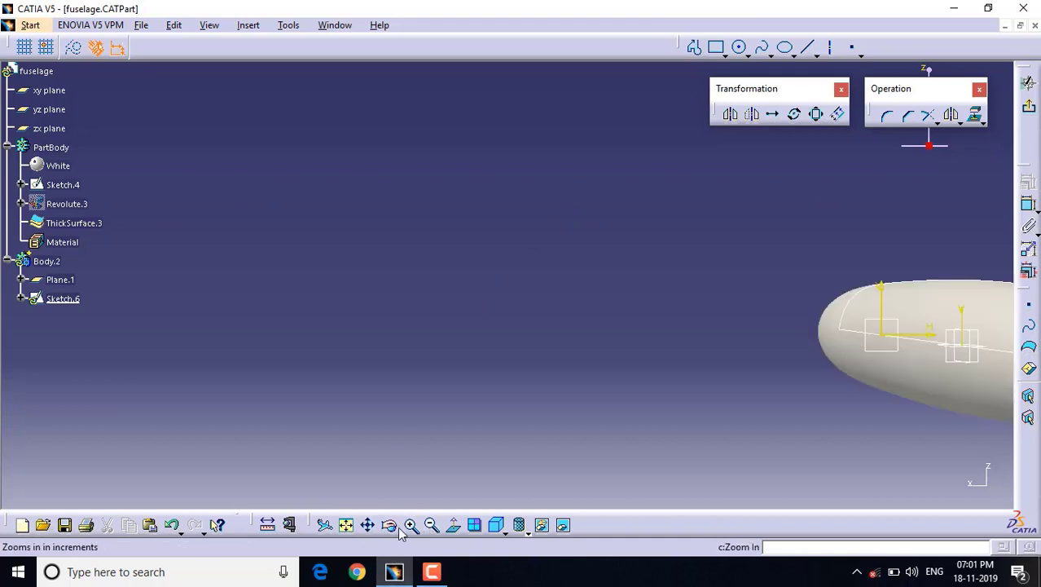
left_click(408, 525)
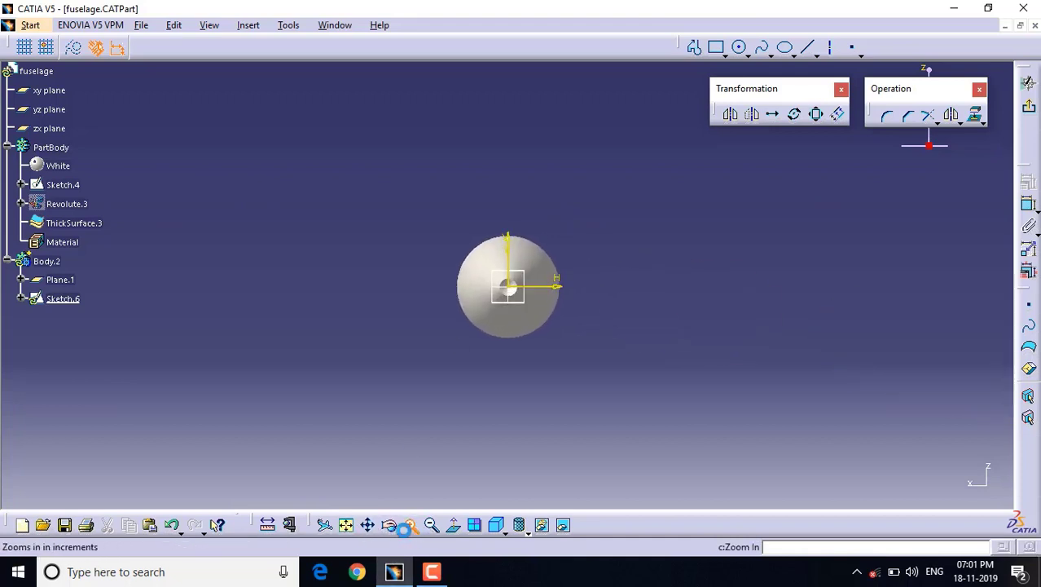
middle_click_drag(757, 226, 158, 182)
left_click(390, 526)
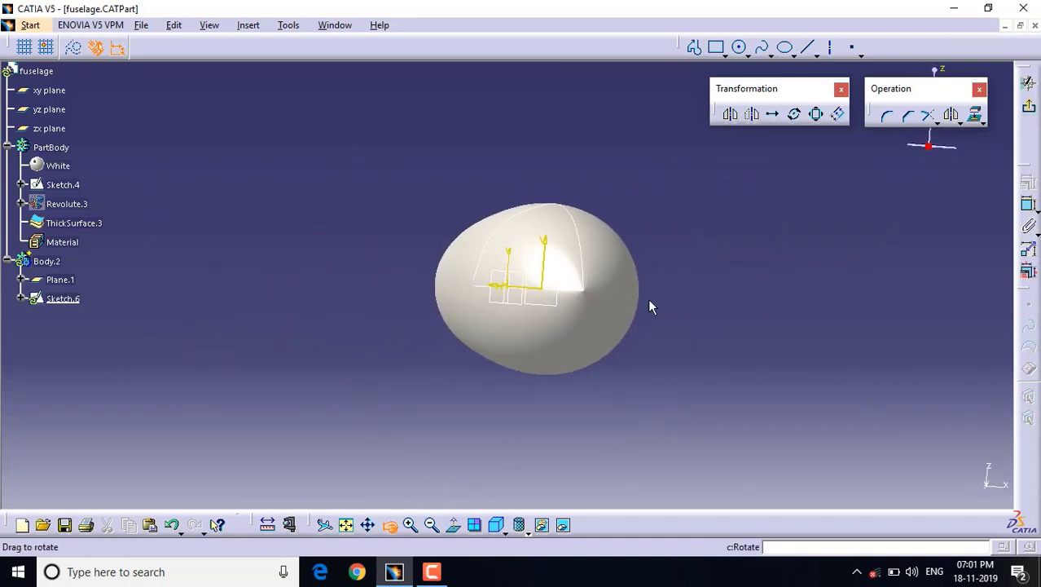
left_click_drag(649, 306, 616, 281)
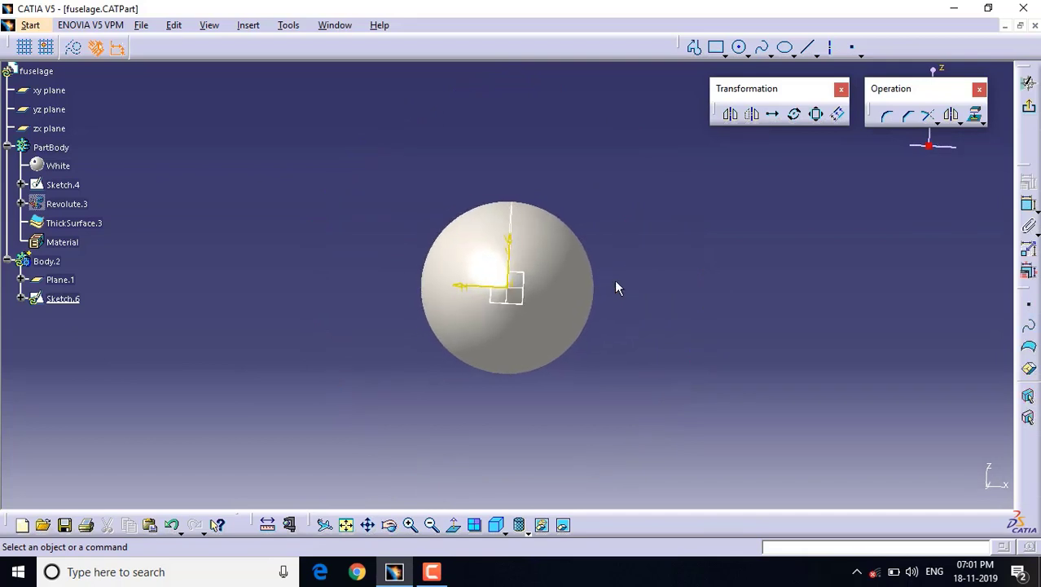
Hide the thickened fuselage surface and project the Sketch.4 profile into the current sketch.
right_click(582, 291)
left_click(626, 336)
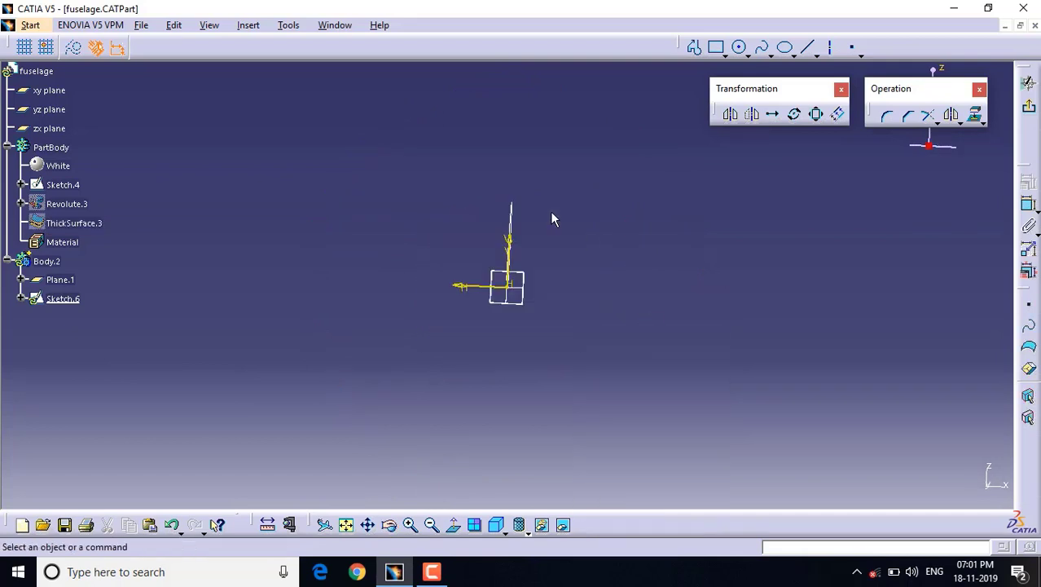
left_click(511, 217)
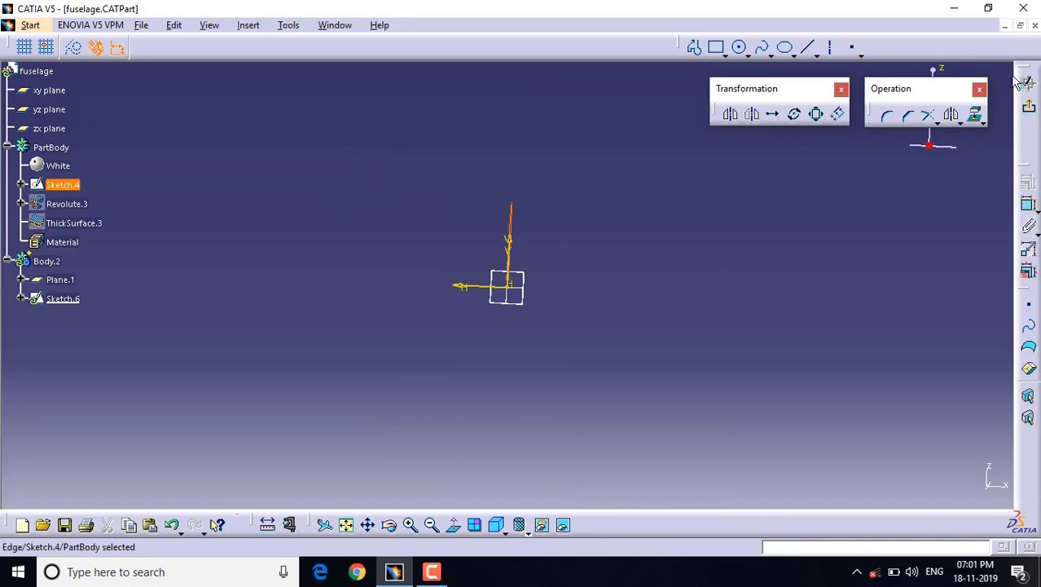
left_click(974, 115)
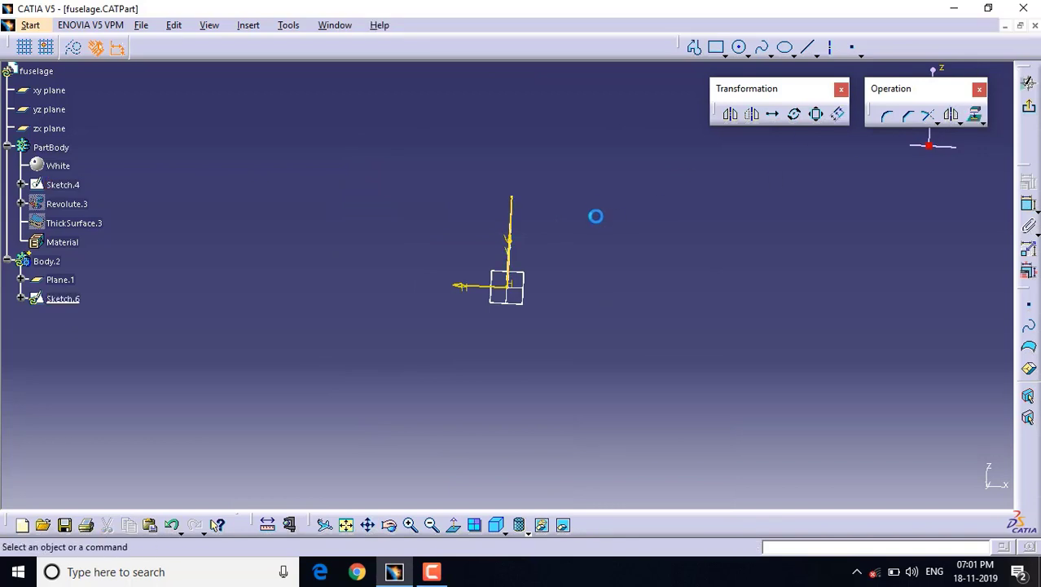
Sketch a three-point spline from about H 240, V 432 mm down to the projected vertical line at about V 325 mm.
left_click(762, 47)
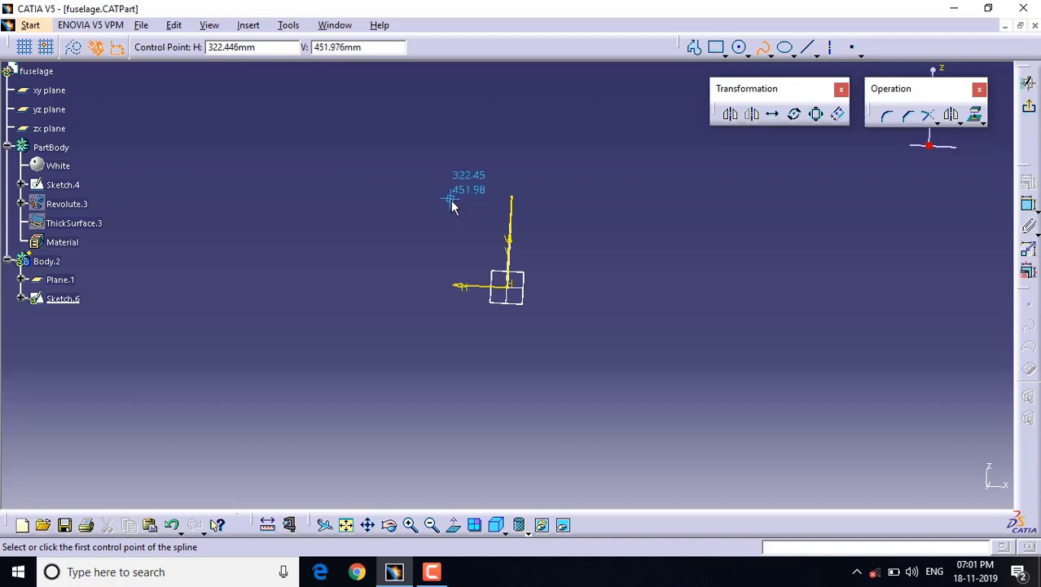
left_click(390, 524)
mouse_move(391, 231)
left_mouse_down()
mouse_move(431, 246)
mouse_move(420, 239)
left_mouse_up()
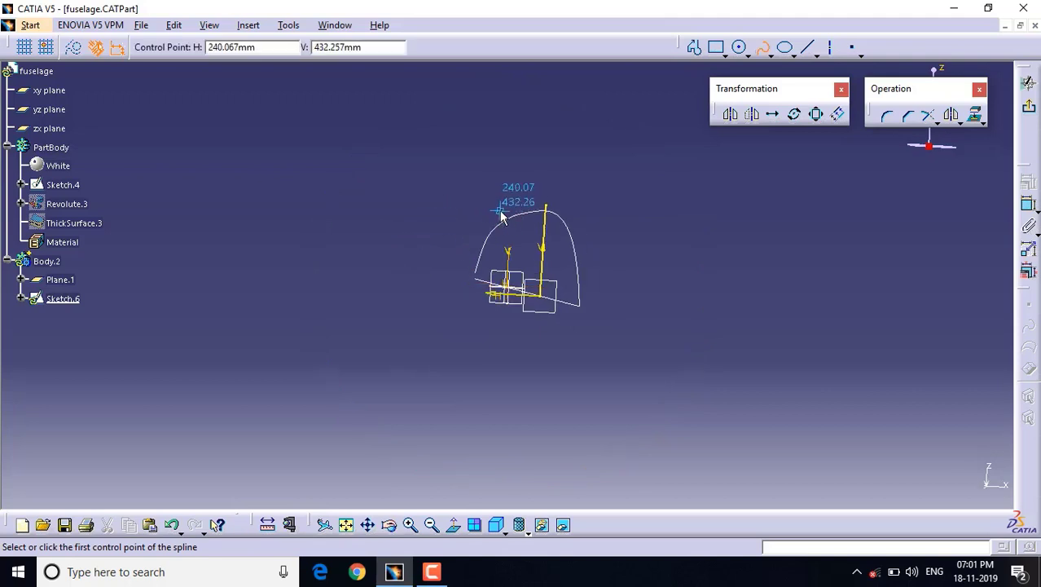
left_click(500, 211)
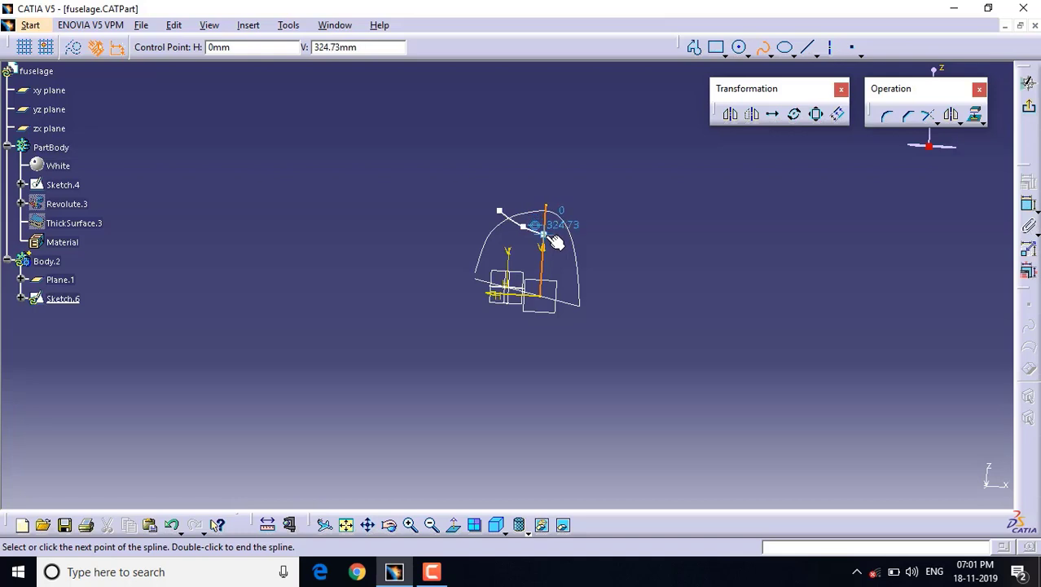
left_click(544, 234)
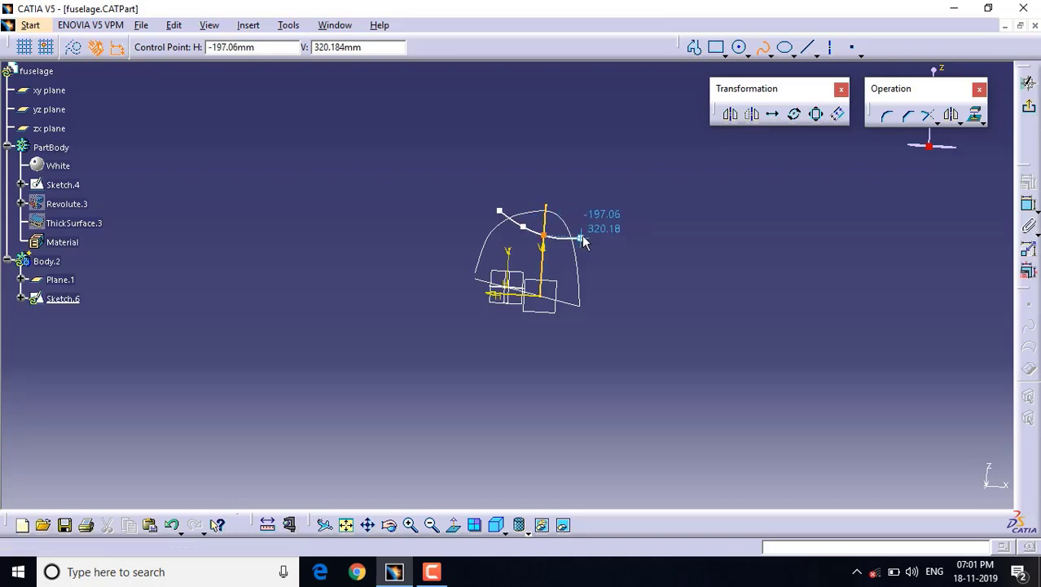
key("Escape")
Draw a line from the spline's outer end with a length of 120 mm at an angle of 290 degrees.
left_click(811, 51)
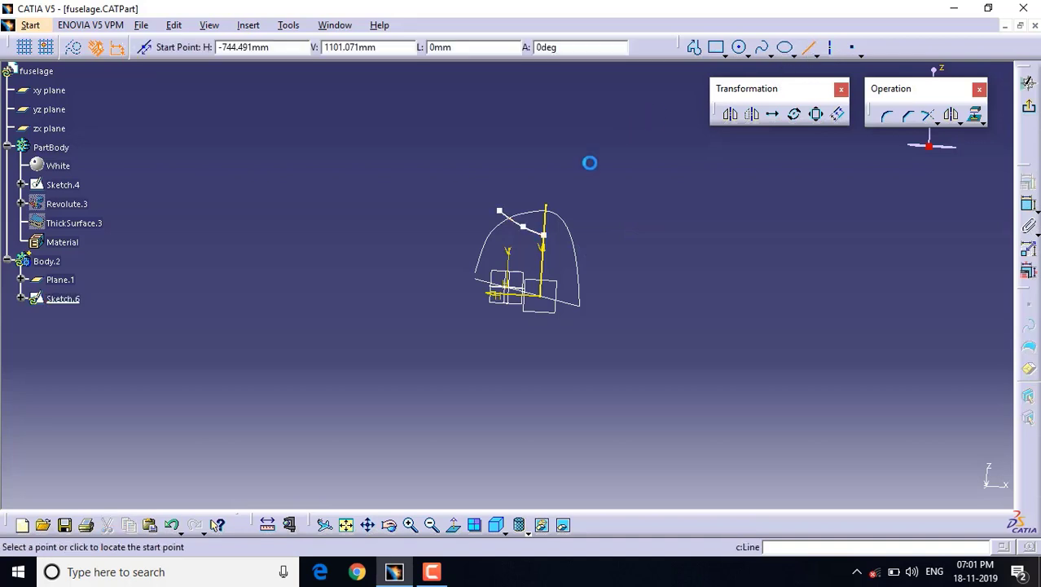
left_click(499, 213)
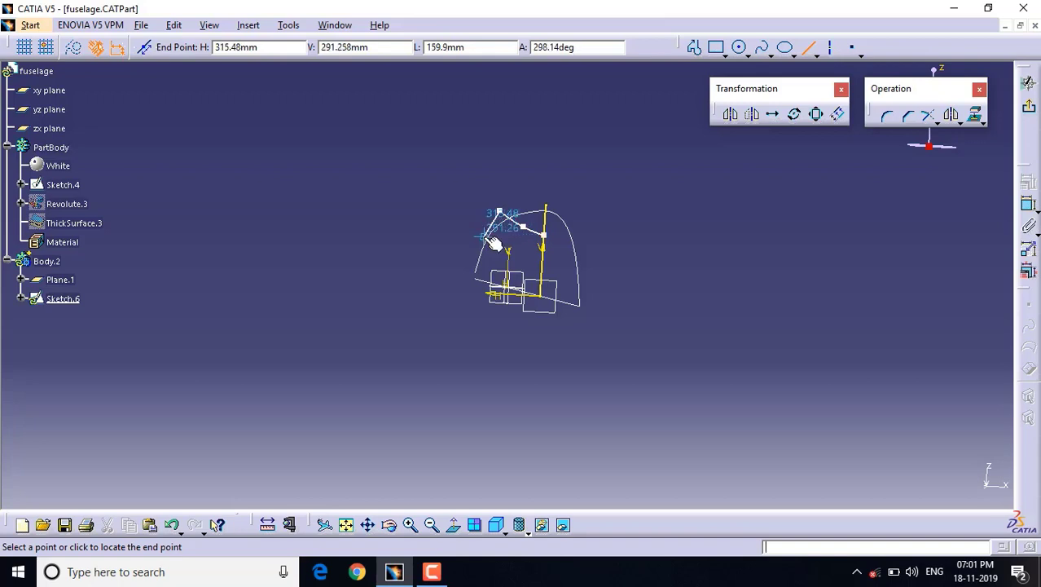
key("Tab")
key("Tab")
key("Tab")
type("12")
key("Tab")
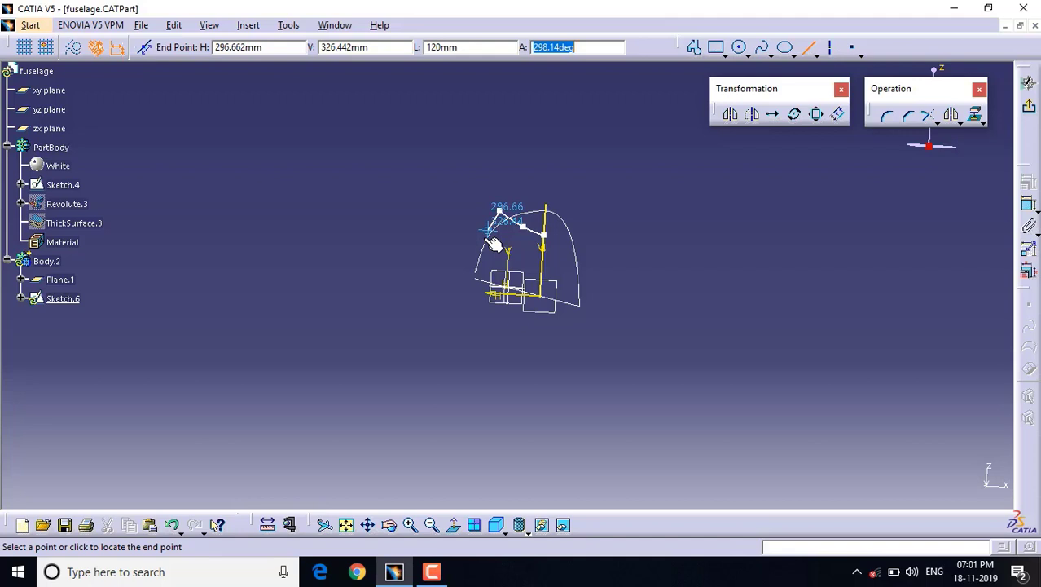
type("290")
key("Return")
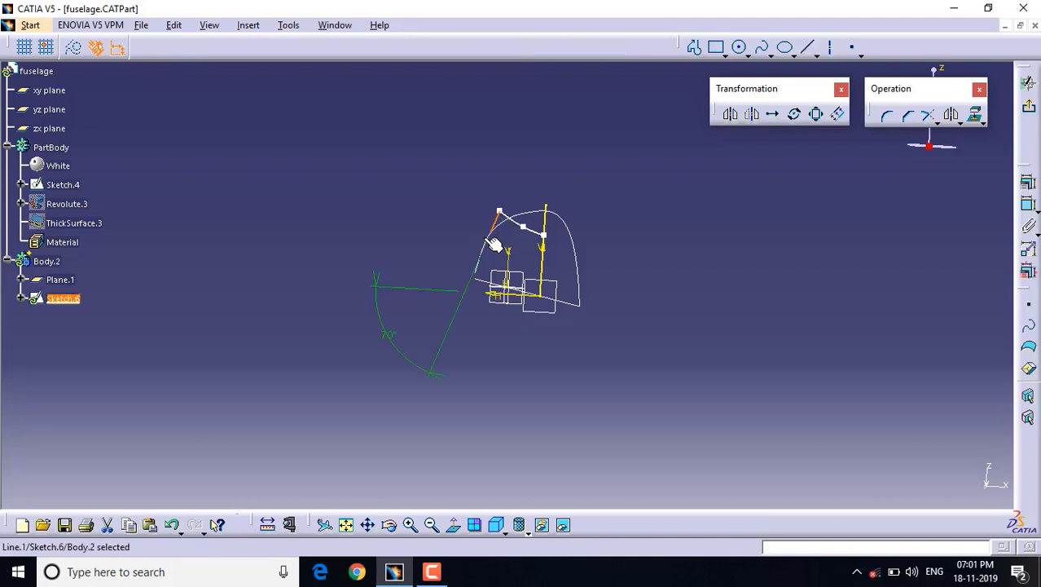
Sketch a three-point spline from the line's lower end through about H 130, V 223 mm to the vertical axis at about V 171 mm.
left_click(761, 47)
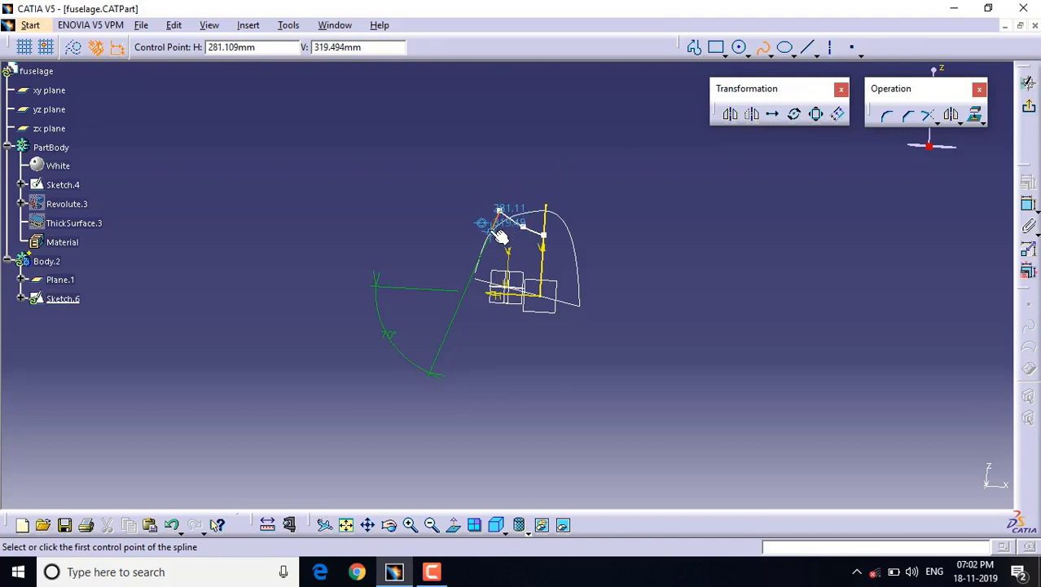
left_click(491, 232)
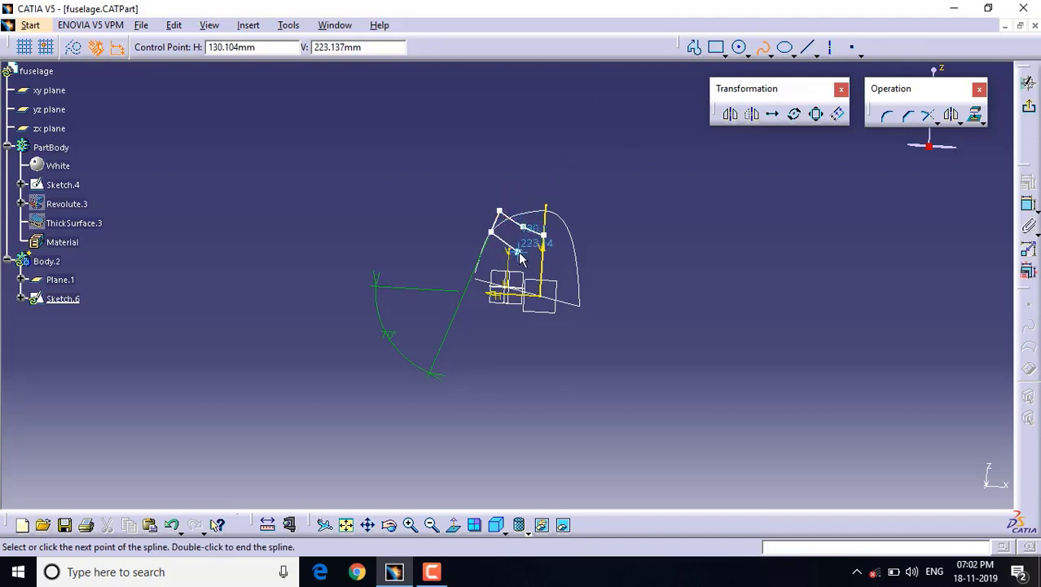
left_click(522, 254)
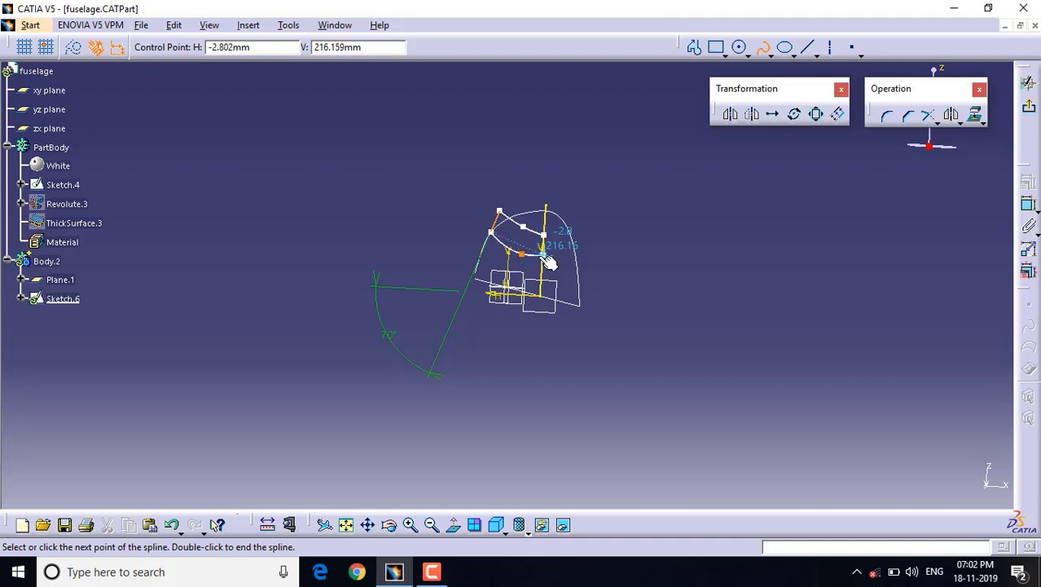
left_click(543, 263)
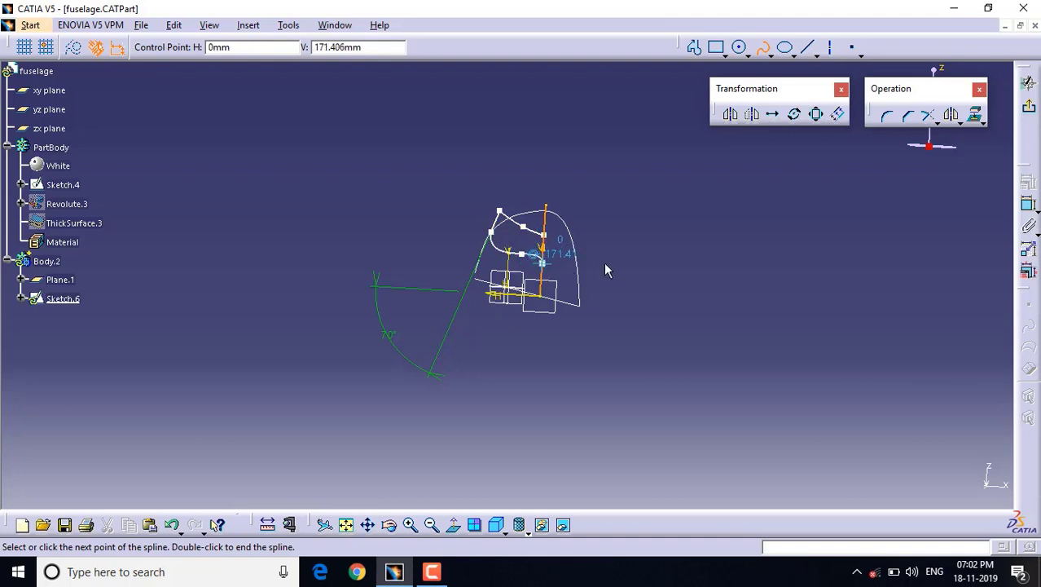
key("Escape")
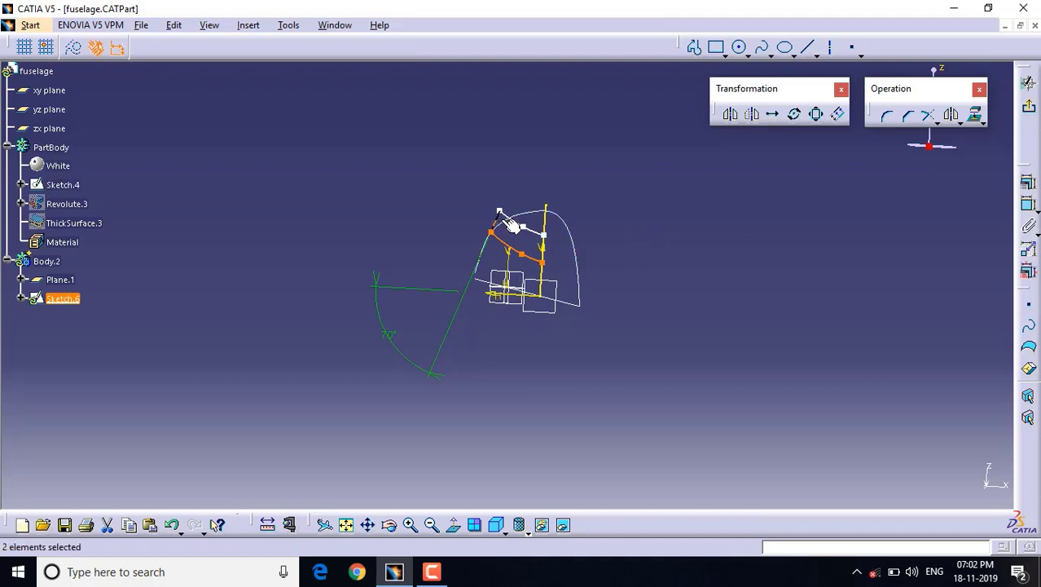
Mirror both splines and the connecting line about the vertical axis, and move their shared centre points up to smooth the curves.
left_click(542, 237, "ctrl")
left_click(951, 114)
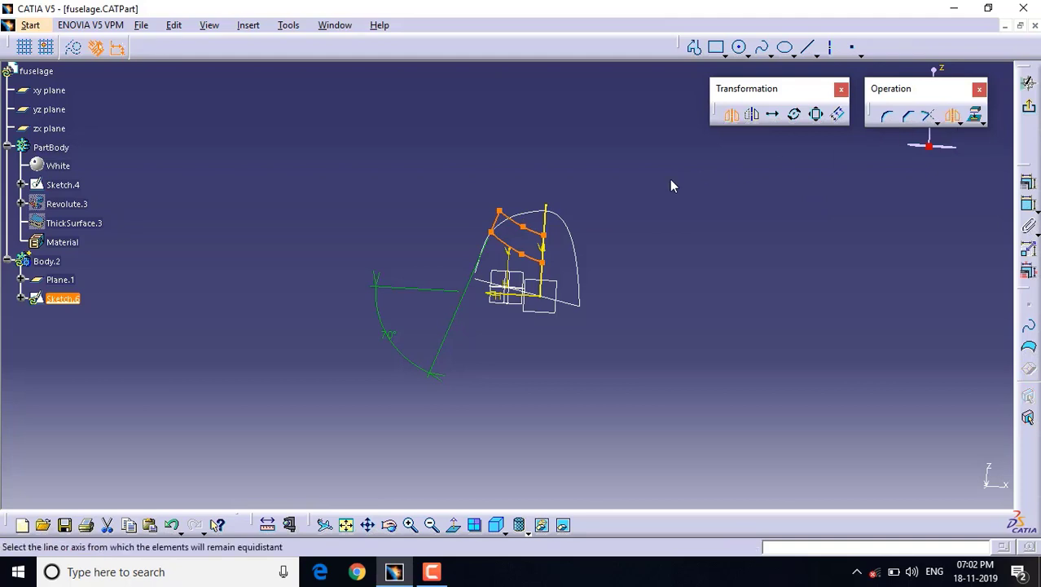
left_click(558, 228)
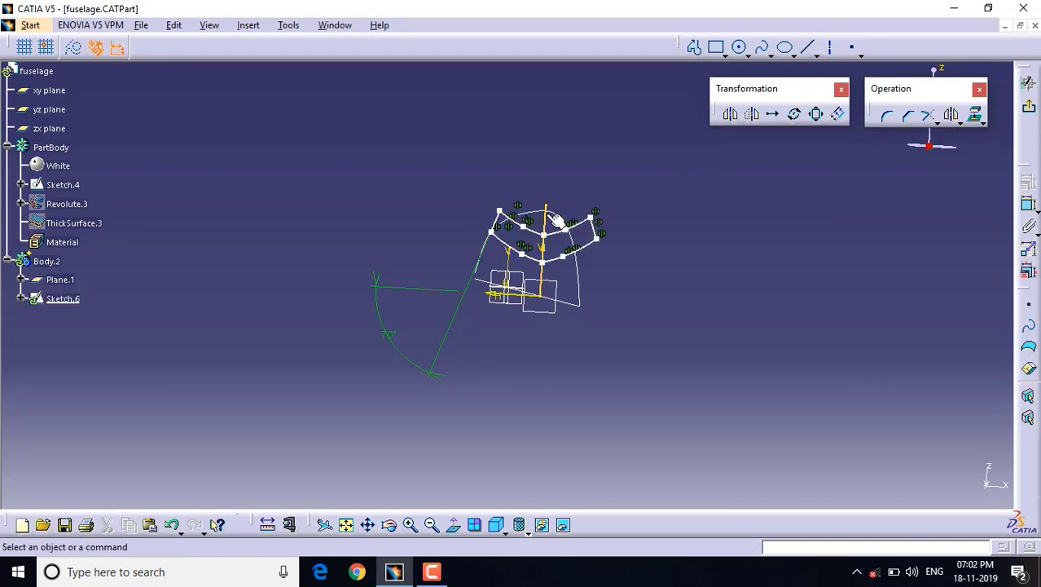
left_click(556, 257)
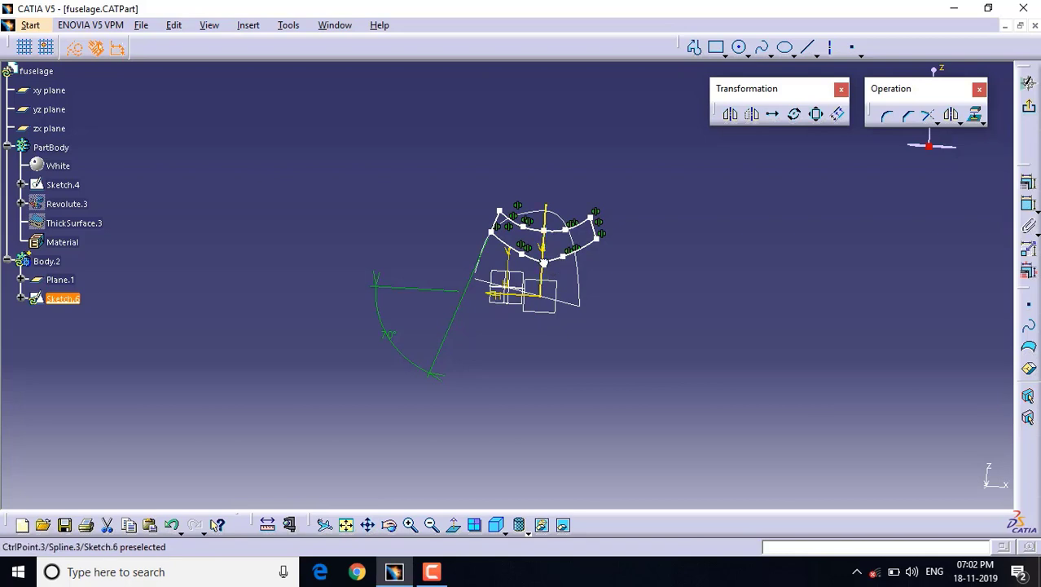
left_click(543, 261)
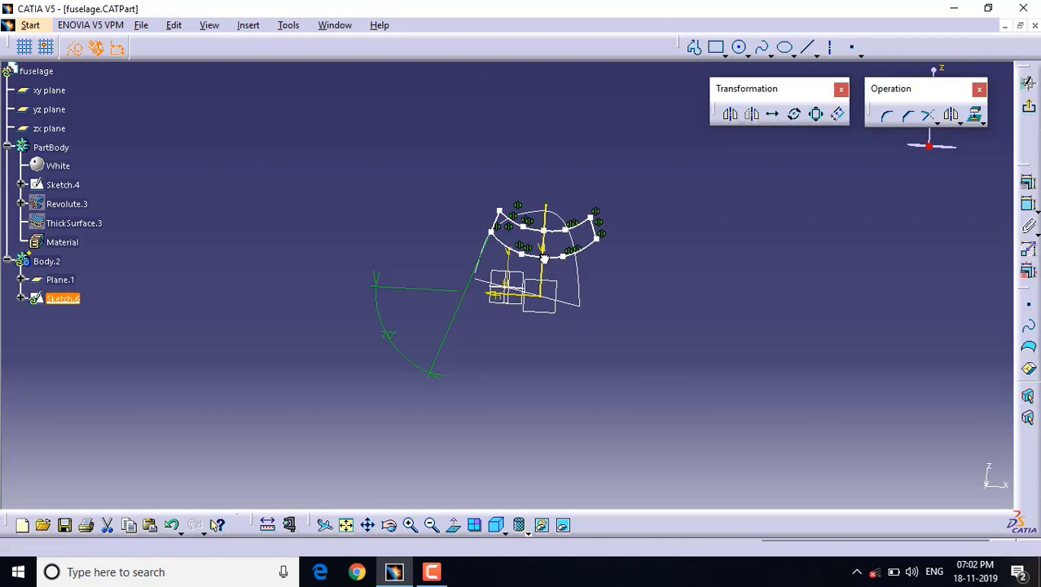
Delete the projected vertical line from the nose sketch and exit the sketch.
left_click(552, 217)
left_click(544, 216)
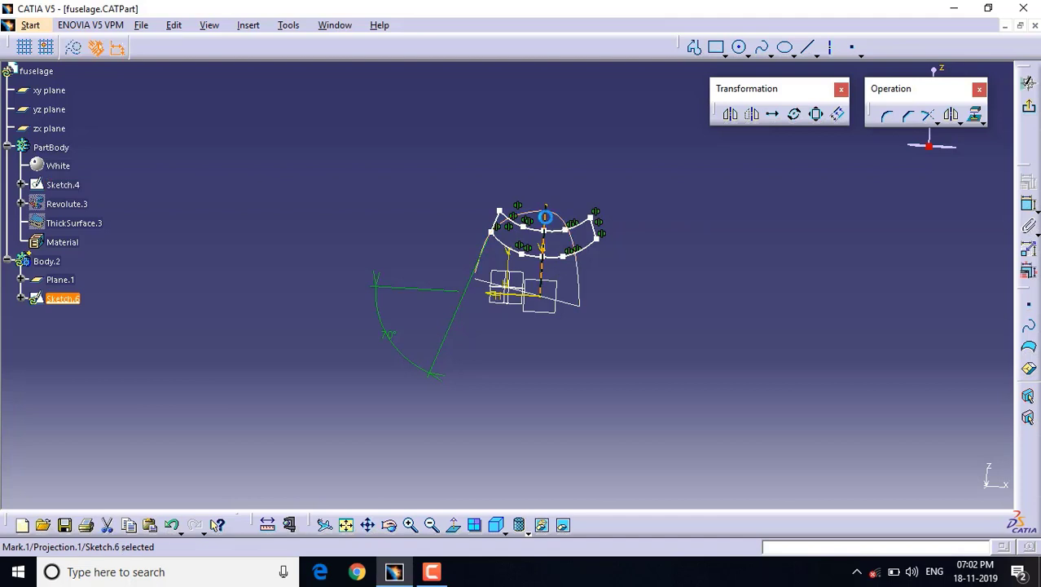
key("Escape")
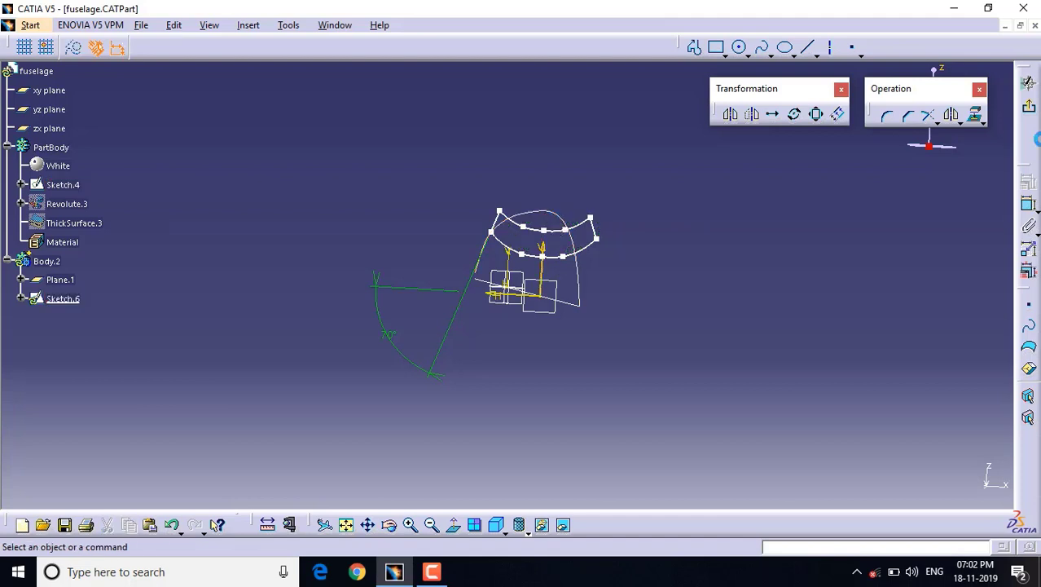
left_click(1028, 104)
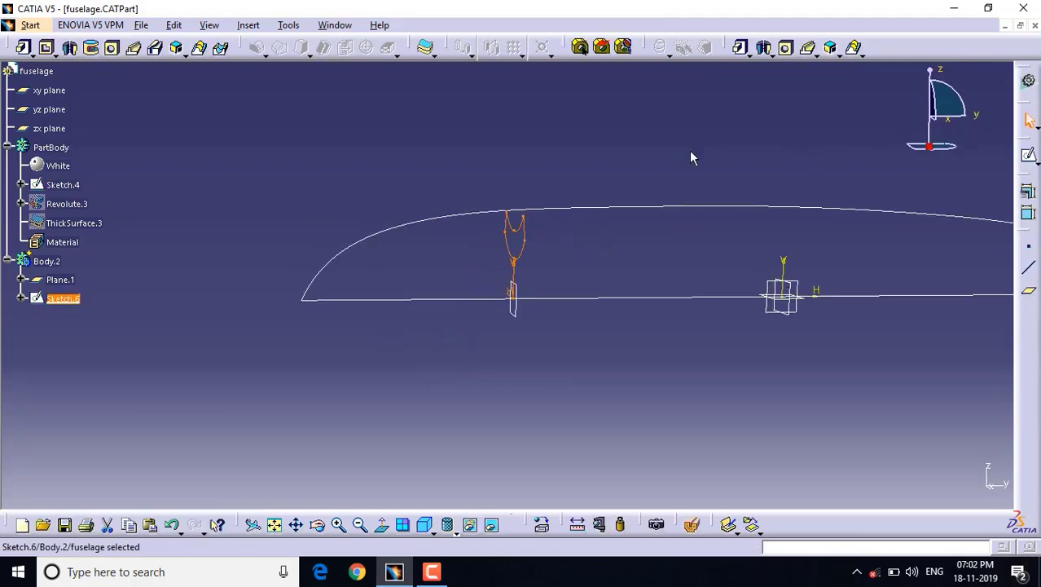
Pad the nose profile 20 mm with a second limit of about 889 mm towards the nose, and show the thickened fuselage surface.
left_click(24, 49)
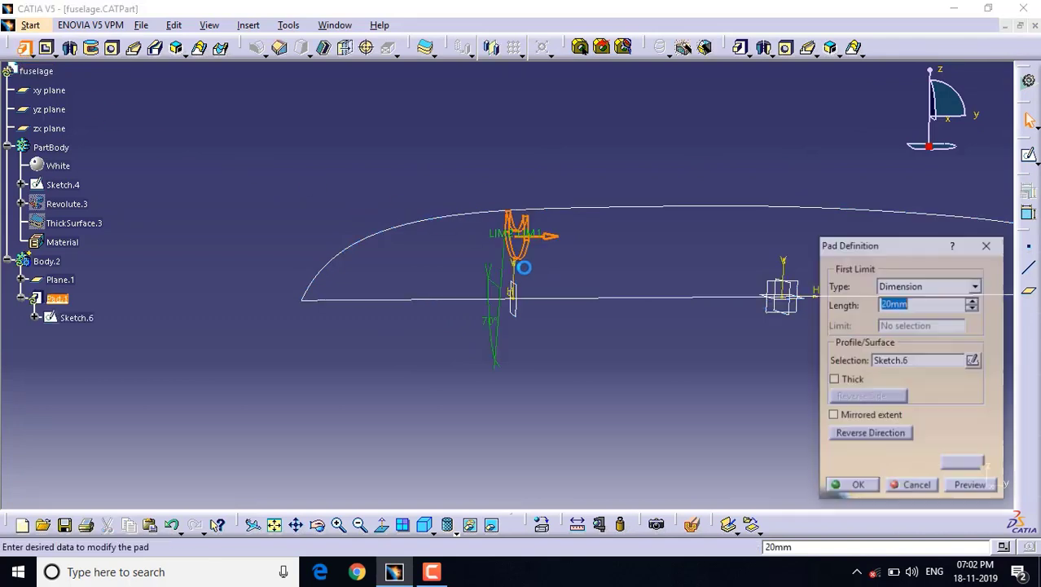
left_click_drag(507, 236, 312, 209)
left_click(858, 485)
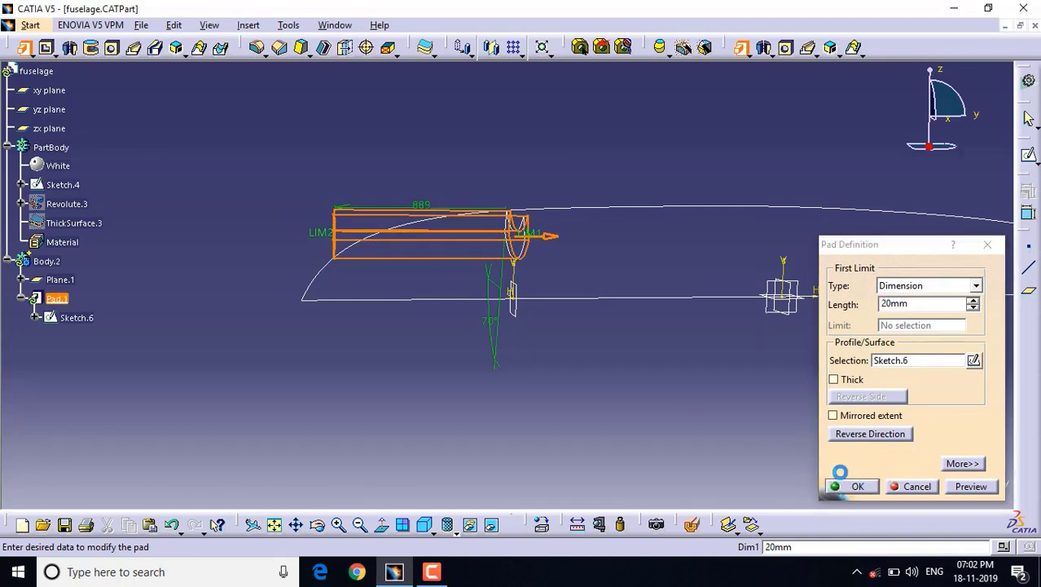
right_click(51, 225)
left_click(90, 277)
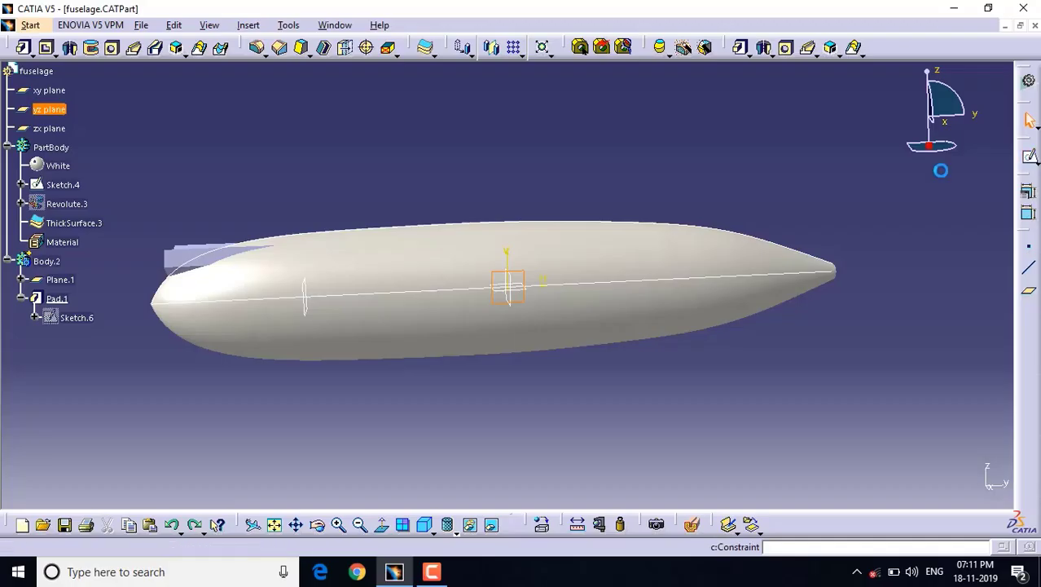
Sketch a rectangle about 196 by 189 mm on the yz plane, on the fuselage's upper front side, and exit the sketch.
double_click(505, 237)
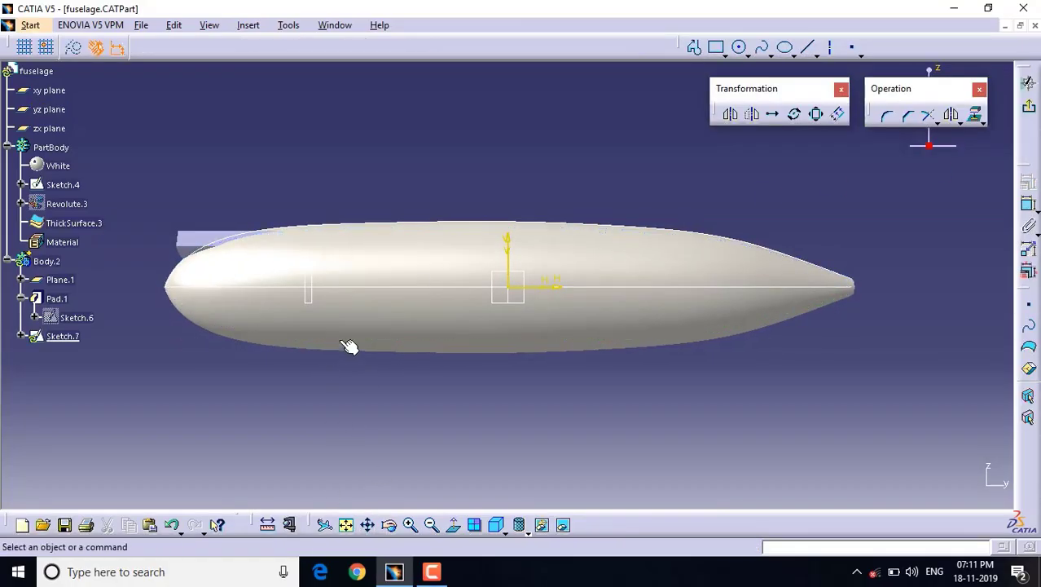
left_click(409, 525)
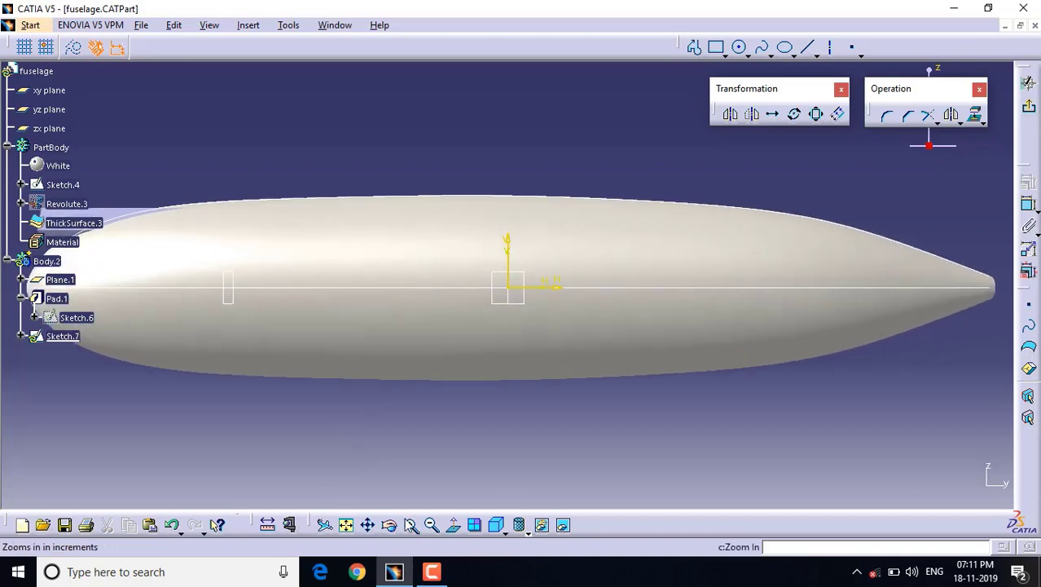
left_click(717, 48)
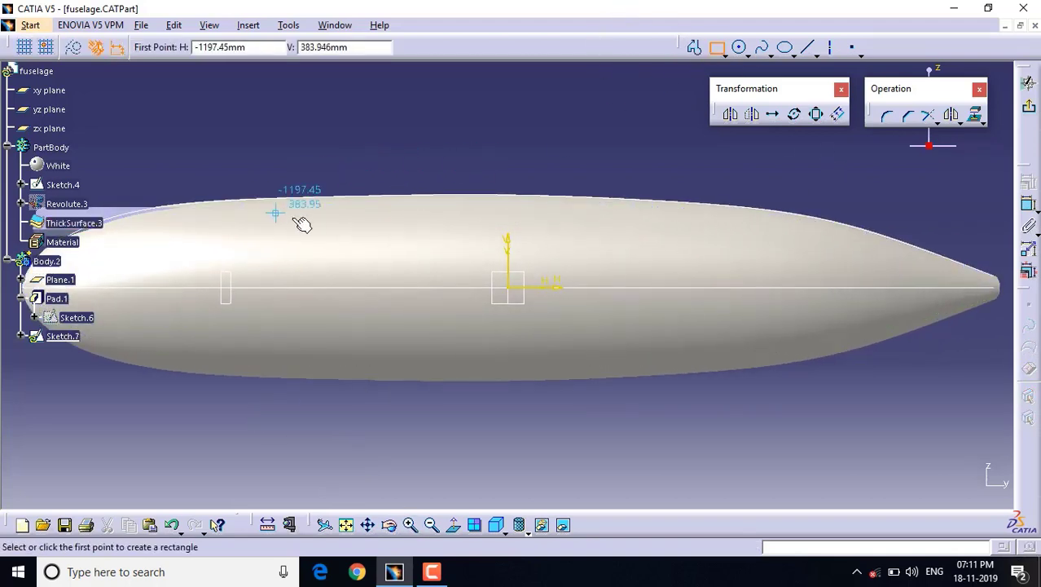
left_click(330, 216)
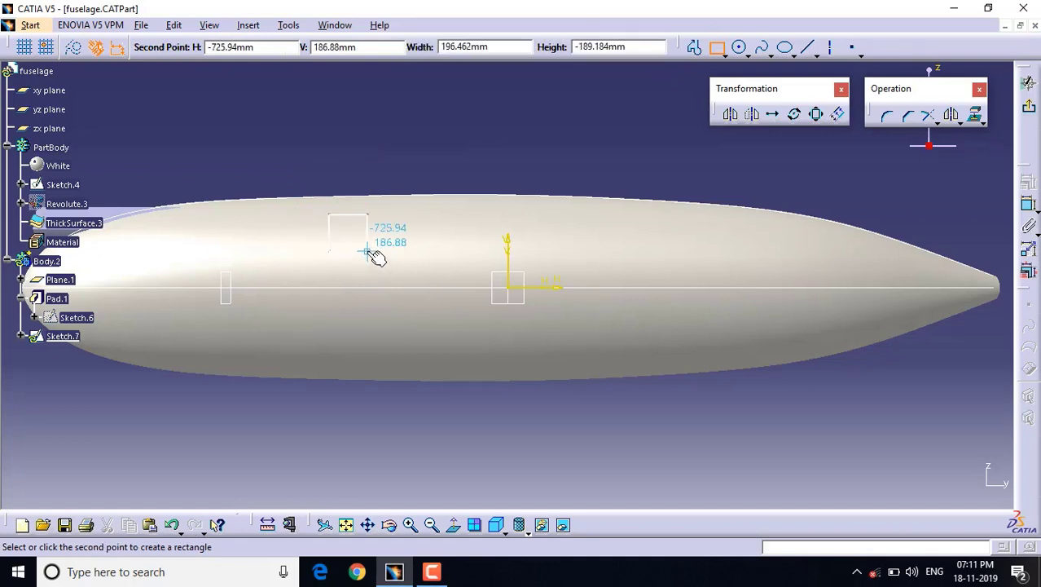
left_click(368, 250)
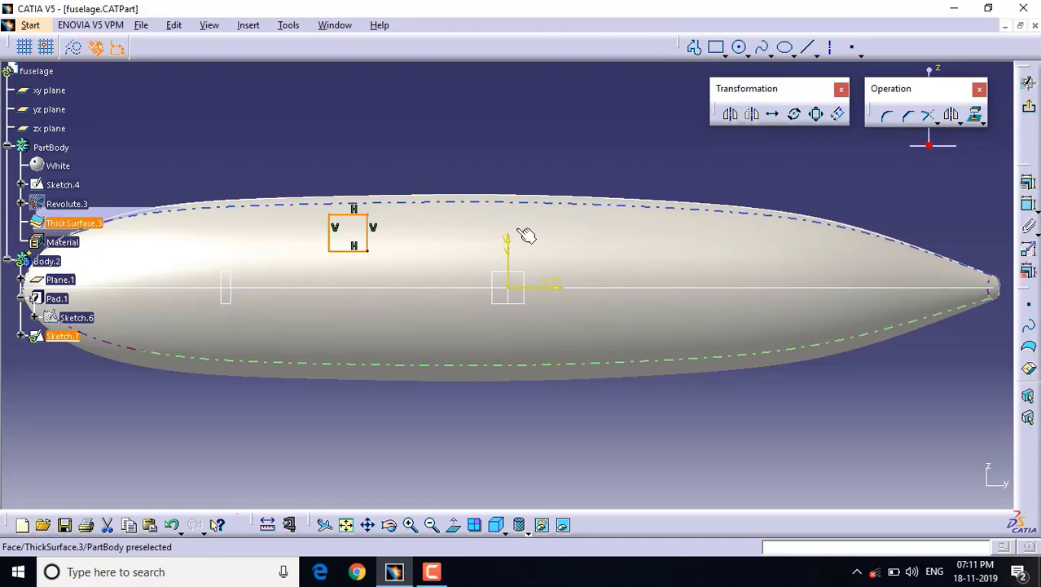
left_click(1028, 110)
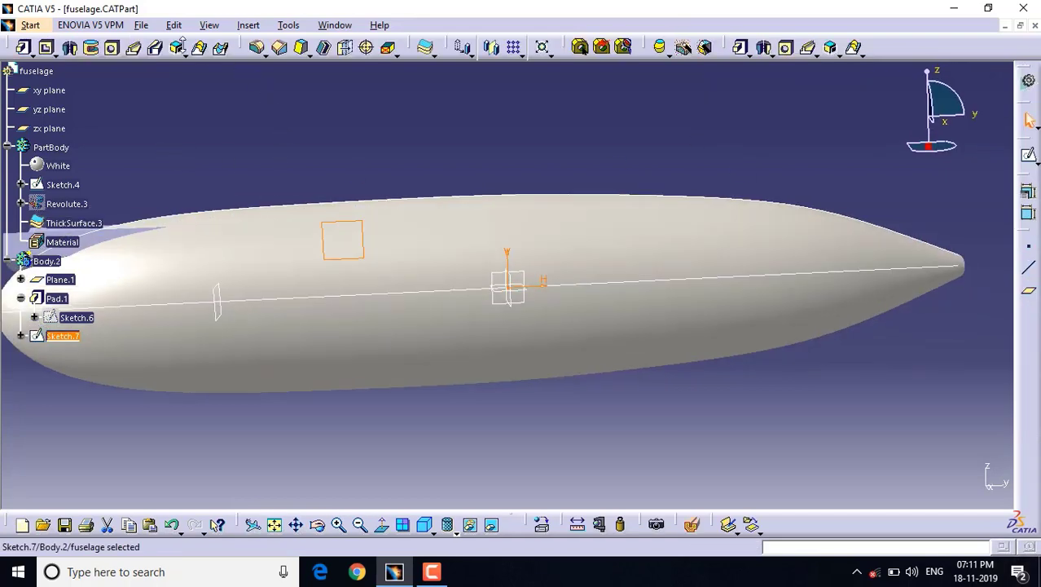
Pad the window rectangle 500 mm with mirrored extent.
left_click(23, 47)
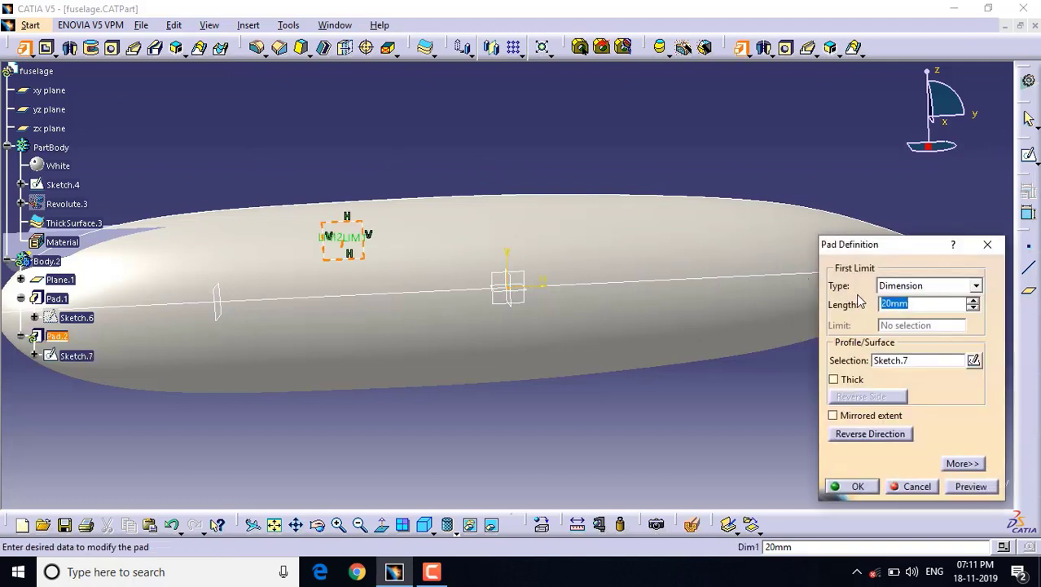
type("50")
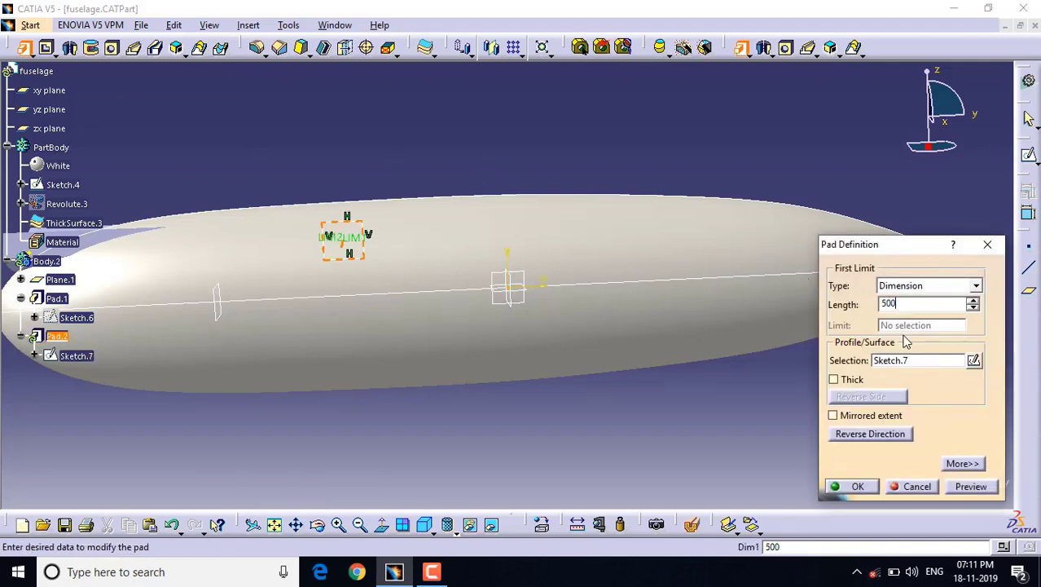
type("0")
left_click(872, 416)
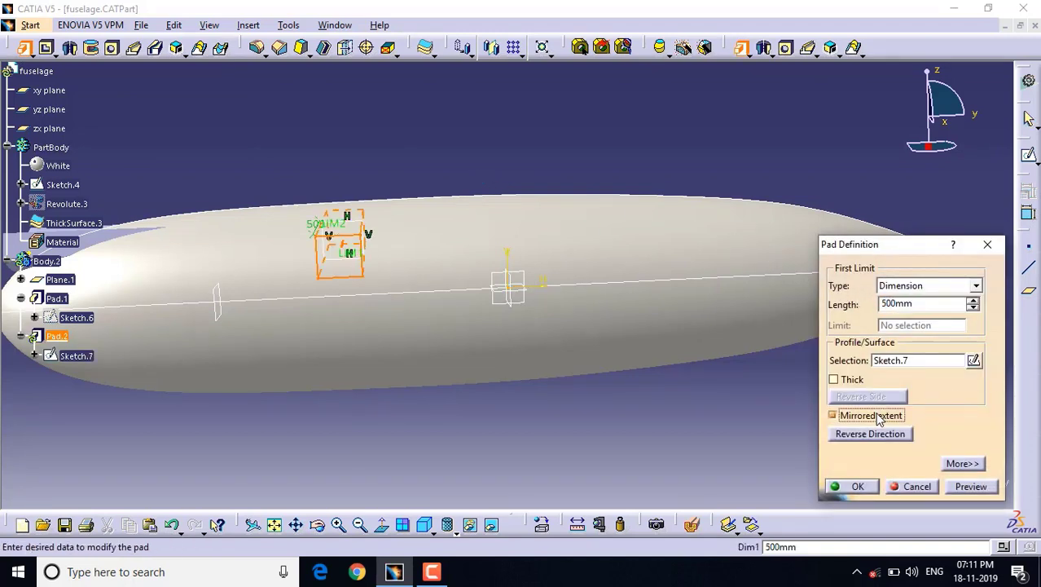
left_click(958, 485)
left_click(857, 486)
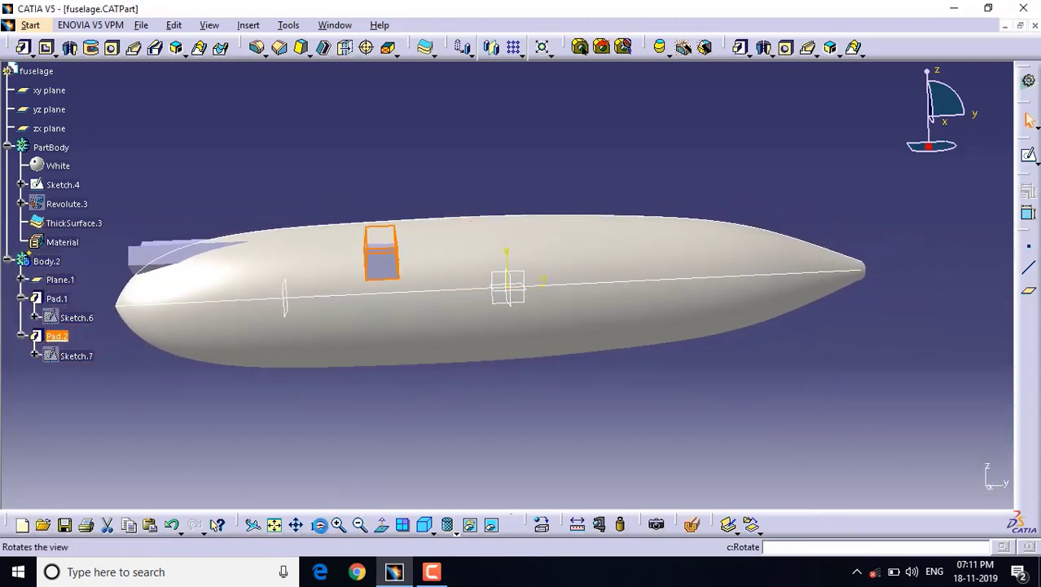
Start a rectangular pattern of the window pad, using the fuselage's longitudinal axis as the reference direction.
left_click(318, 527)
left_click_drag(387, 277, 515, 305)
left_click(523, 54)
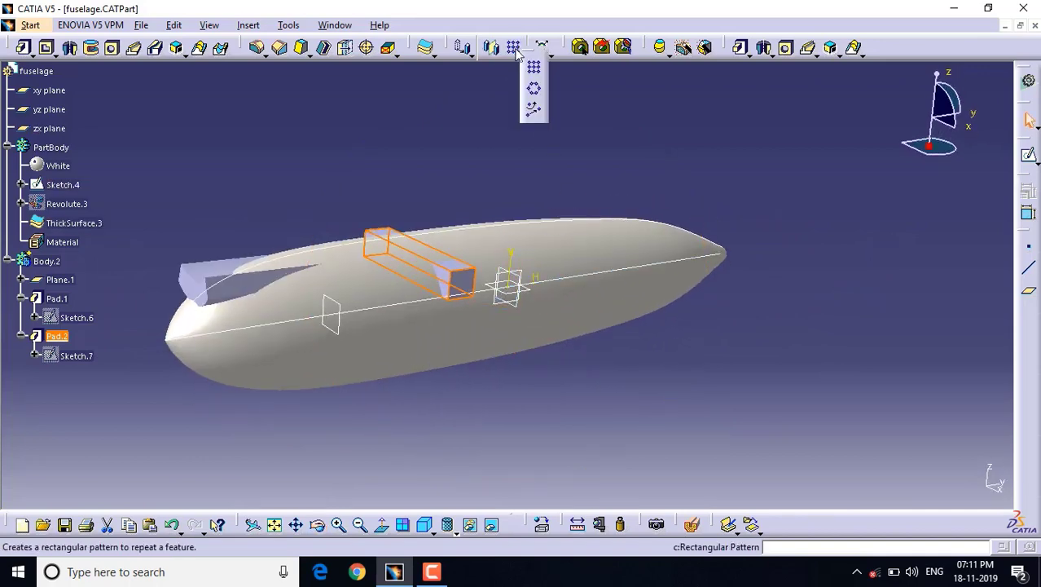
left_click(532, 70)
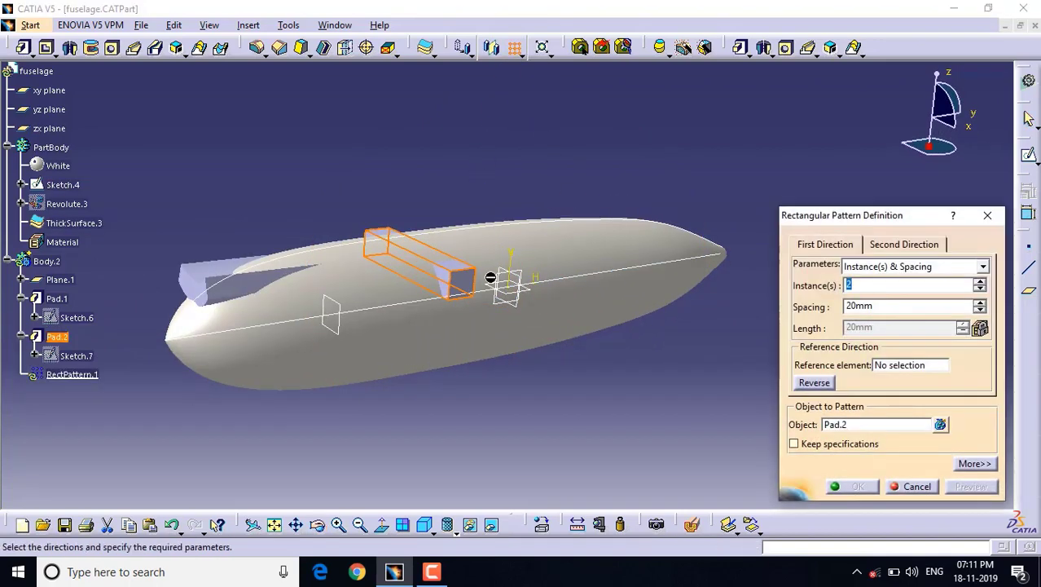
left_click(894, 365)
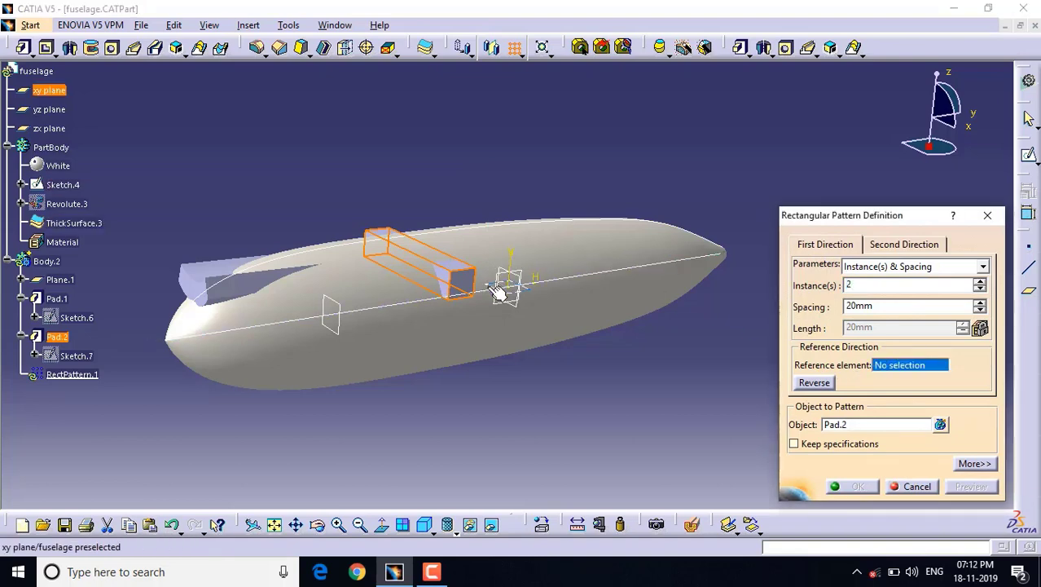
left_click(542, 259)
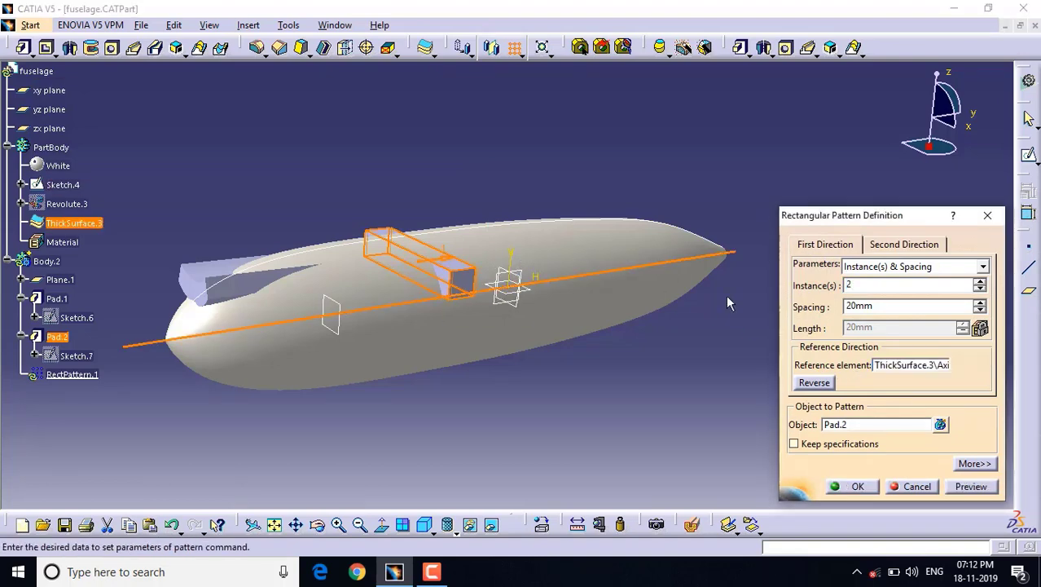
Set the pattern to 10 instances with 200 mm spacing.
double_click(872, 283)
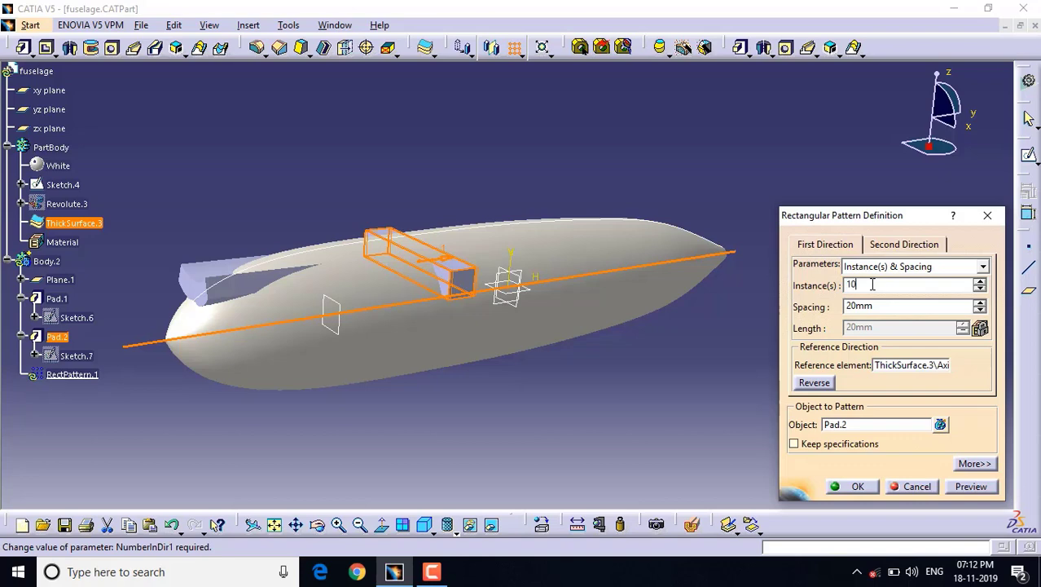
left_click(893, 304)
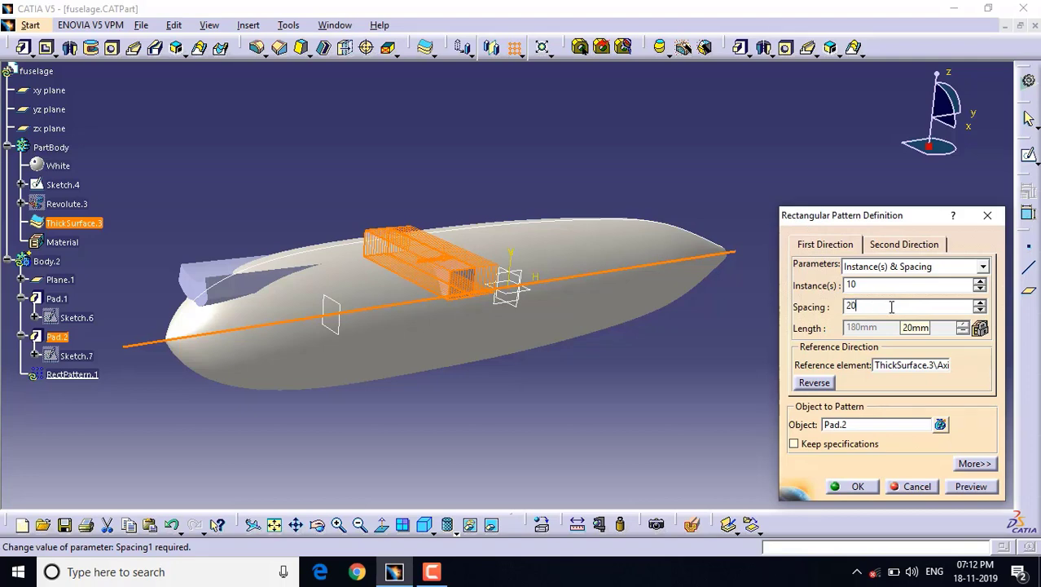
key("Return")
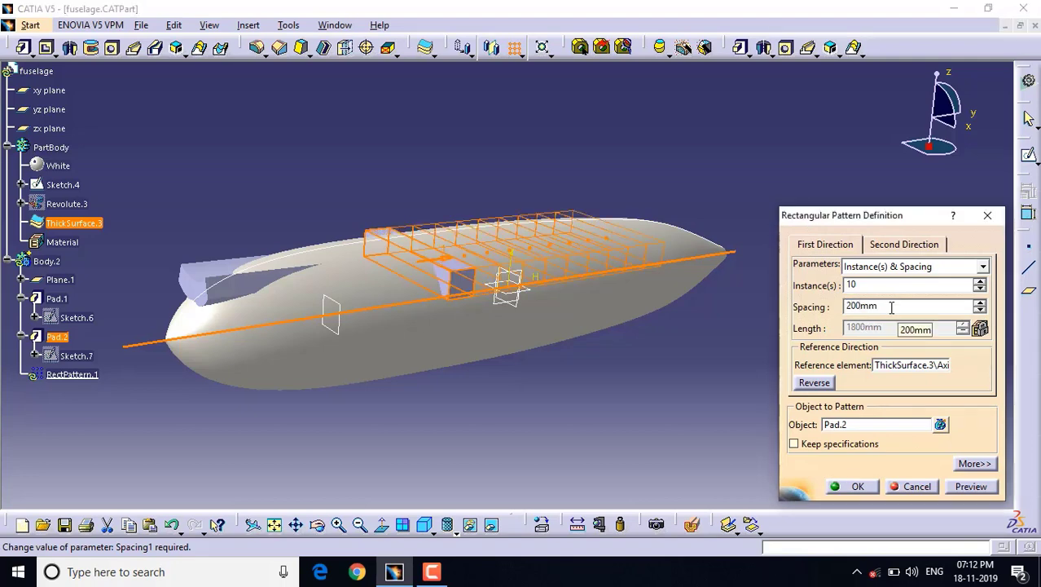
Set the window pattern spacing to 250 mm and check the instances along the fuselage side.
left_click(317, 524)
left_click_drag(690, 298, 611, 244)
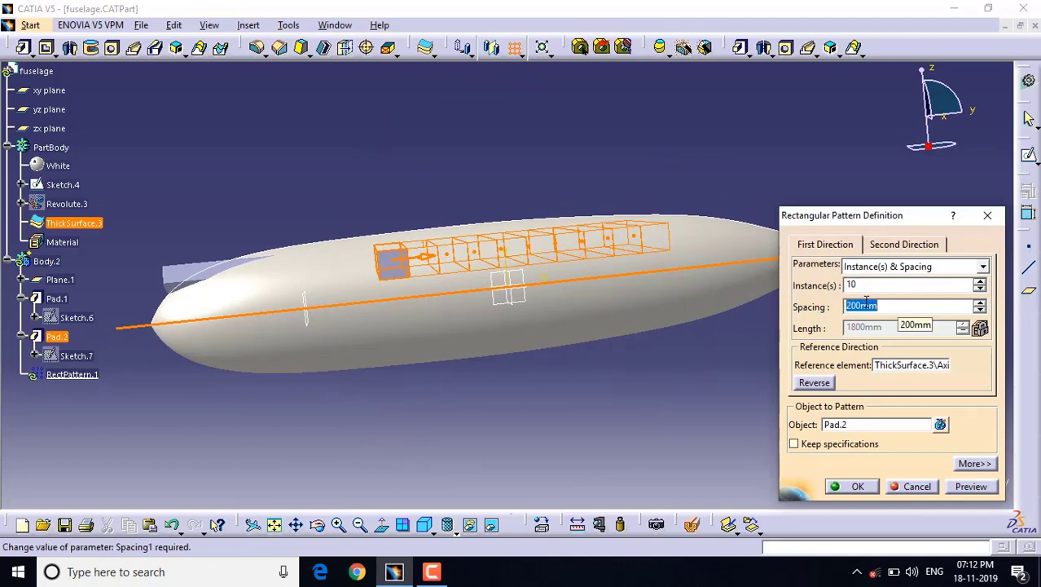
type("250")
key("Return")
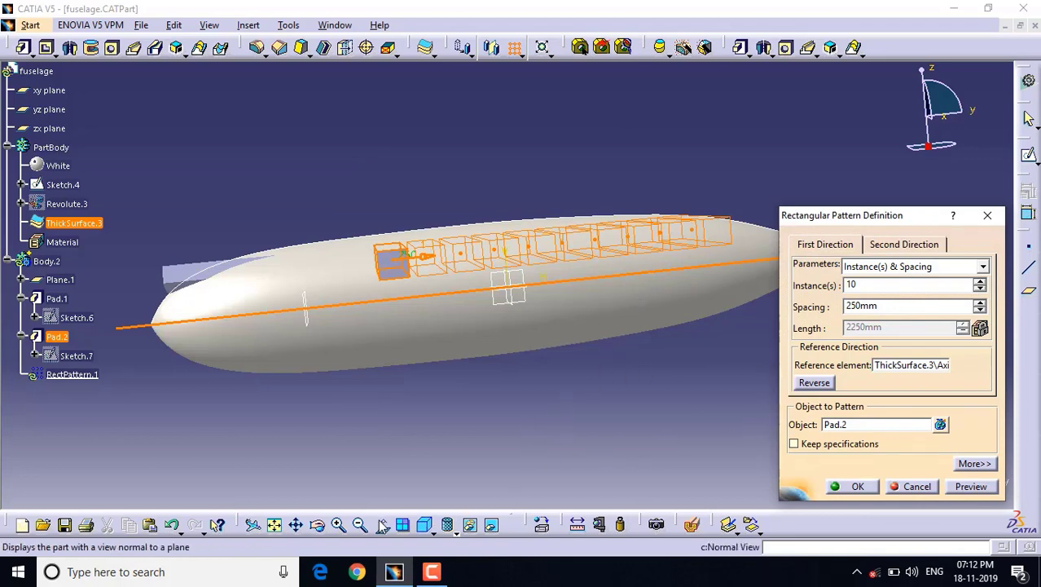
left_click(338, 524)
left_click(297, 526)
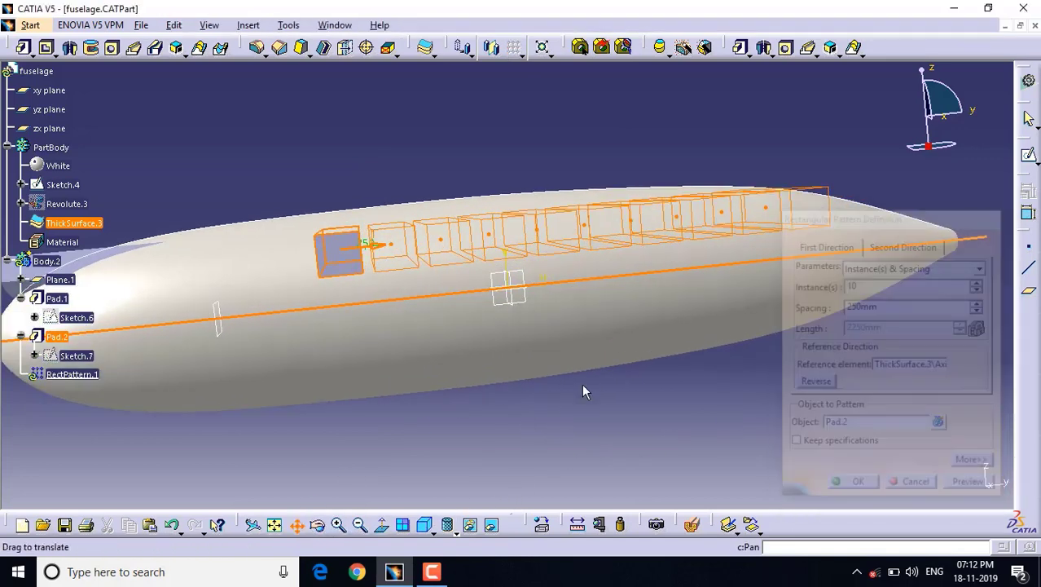
Try creating the window pattern with 9 instances at 250 mm spacing, and undo the pattern.
left_click_drag(584, 388, 815, 373)
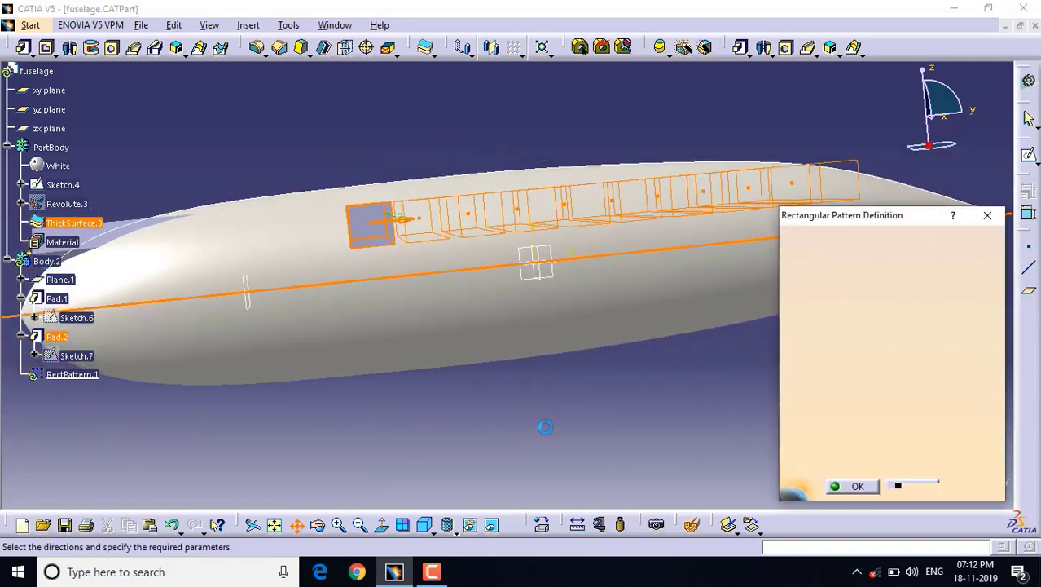
left_click(318, 524)
left_click_drag(798, 293, 705, 287)
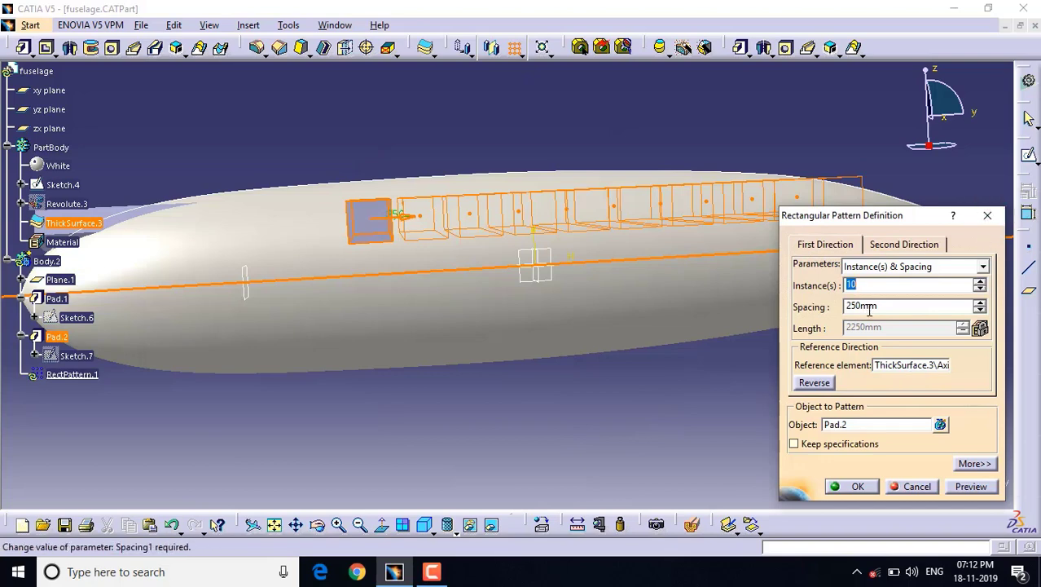
type("9")
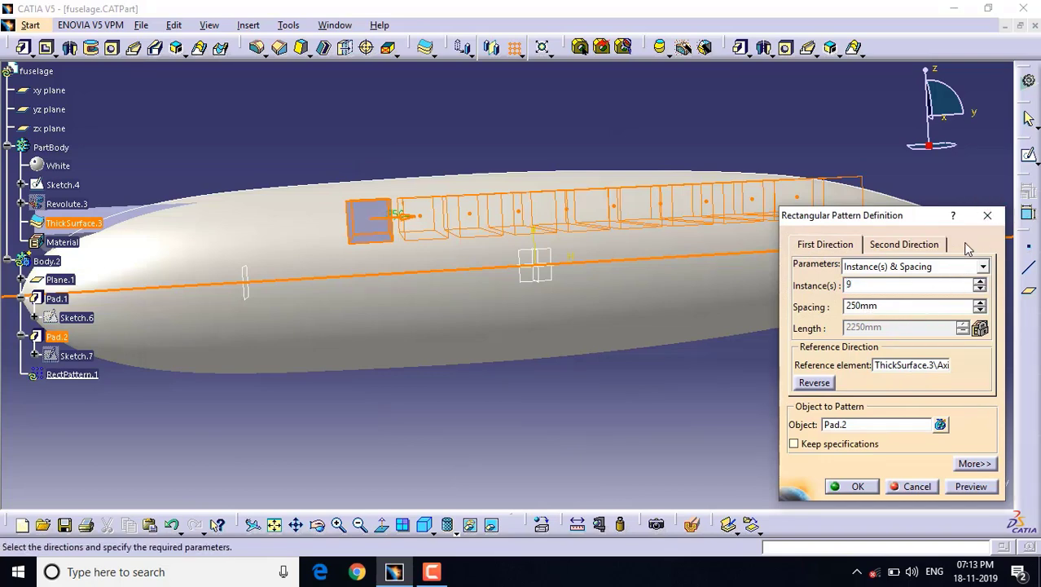
left_click(847, 488)
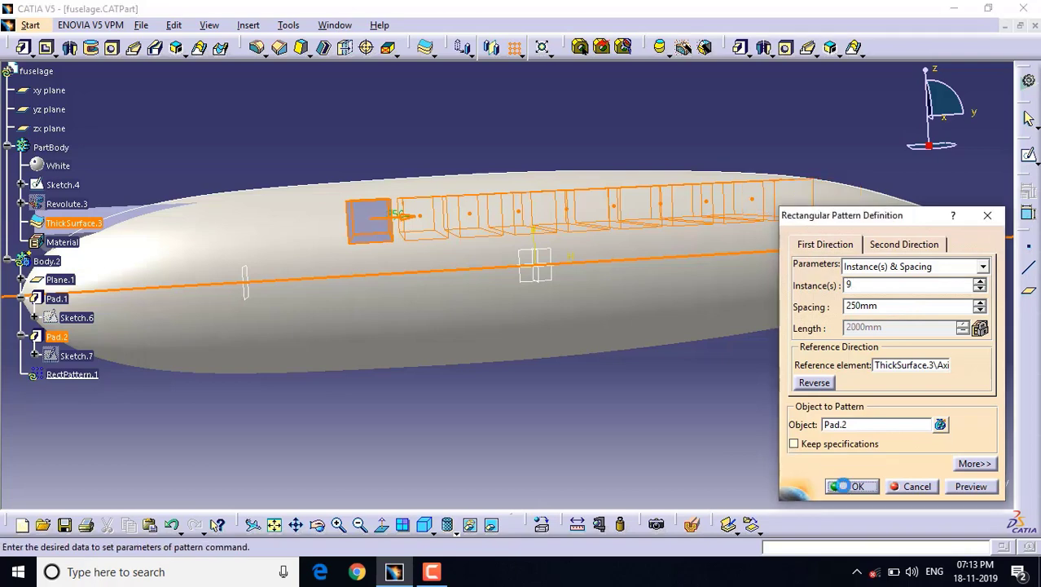
left_click(847, 487)
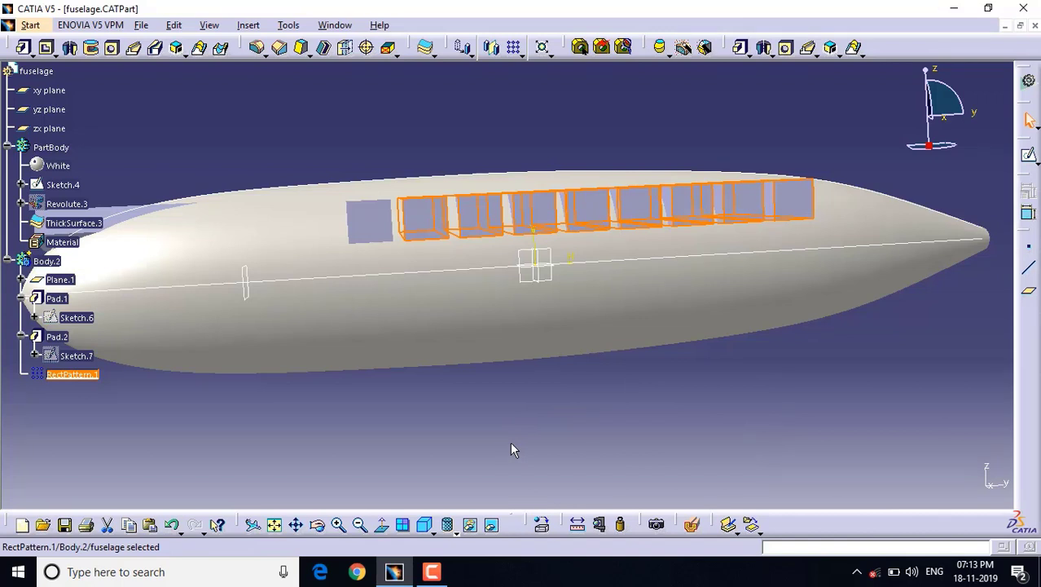
key("ctrl+z")
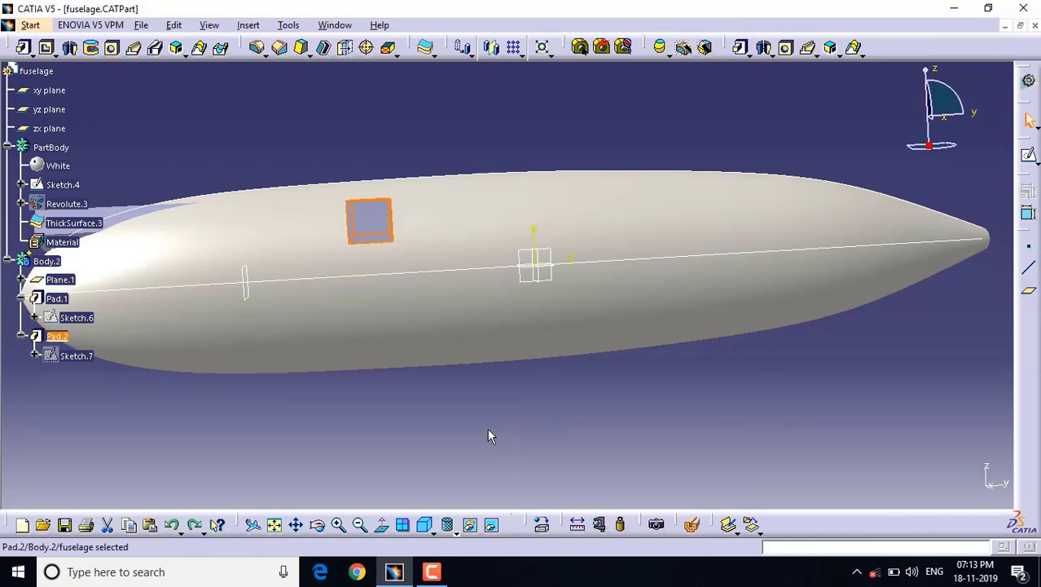
Fillet the edges of the window pad's upper face with a 50 mm radius.
left_click(319, 525)
left_click_drag(356, 234, 478, 378)
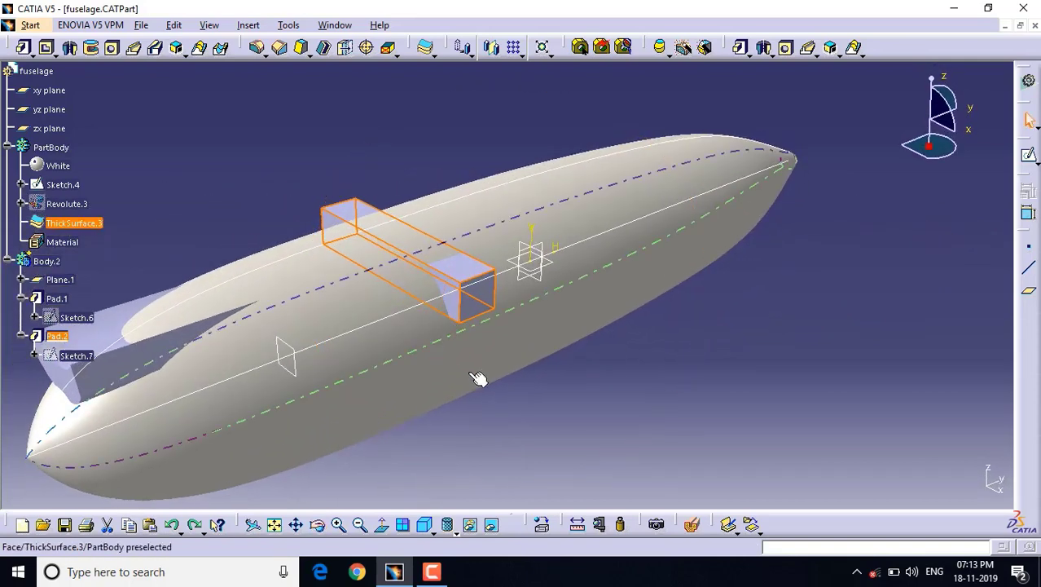
left_click(476, 273)
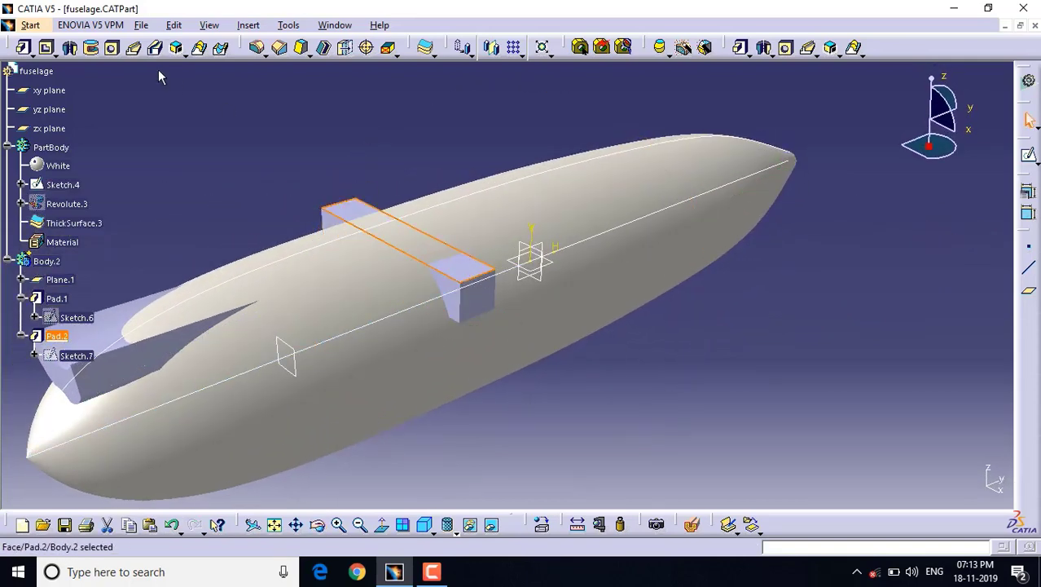
left_click(257, 48)
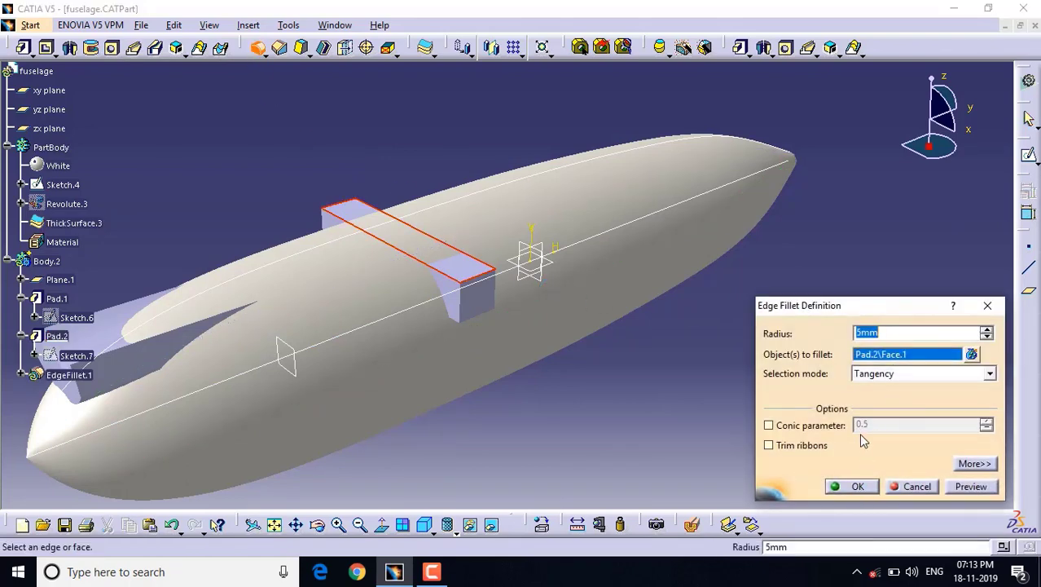
type("5")
type("mm")
key("Return")
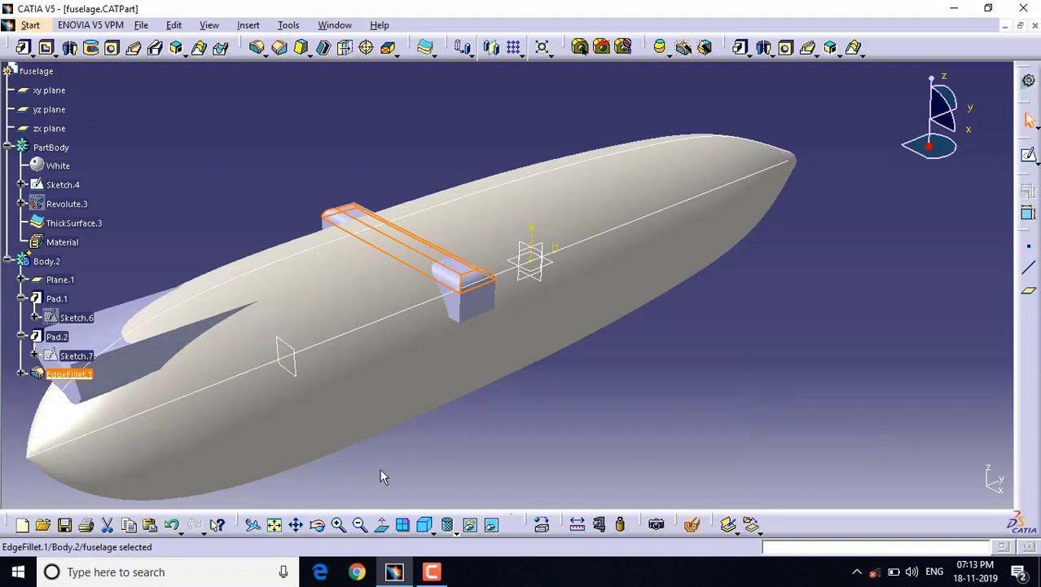
Fillet the edges of the window pad's underside face with a 50 mm radius.
left_click(338, 524)
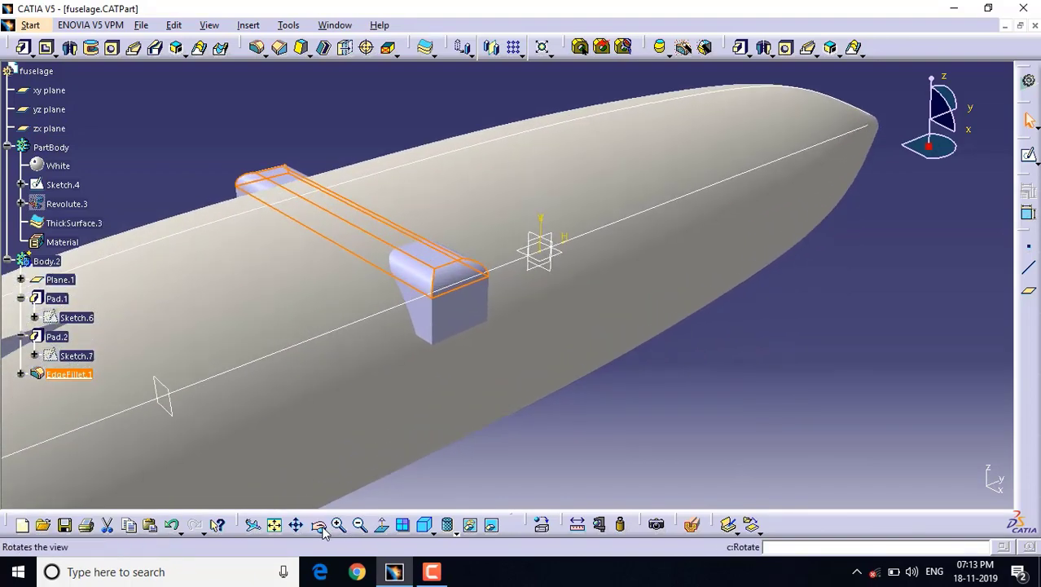
left_click(317, 524)
left_click_drag(469, 414, 407, 267)
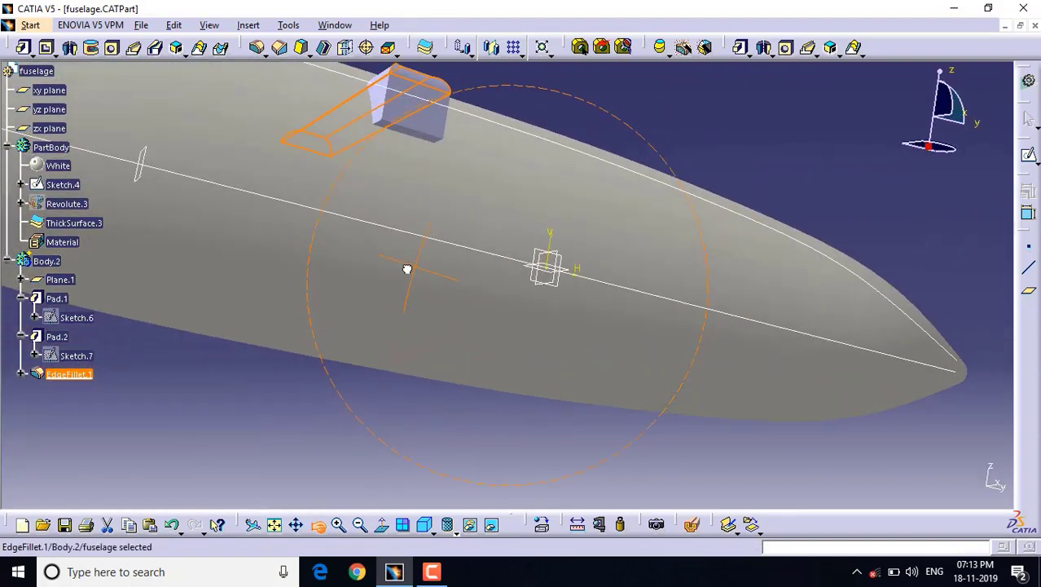
left_click(394, 136)
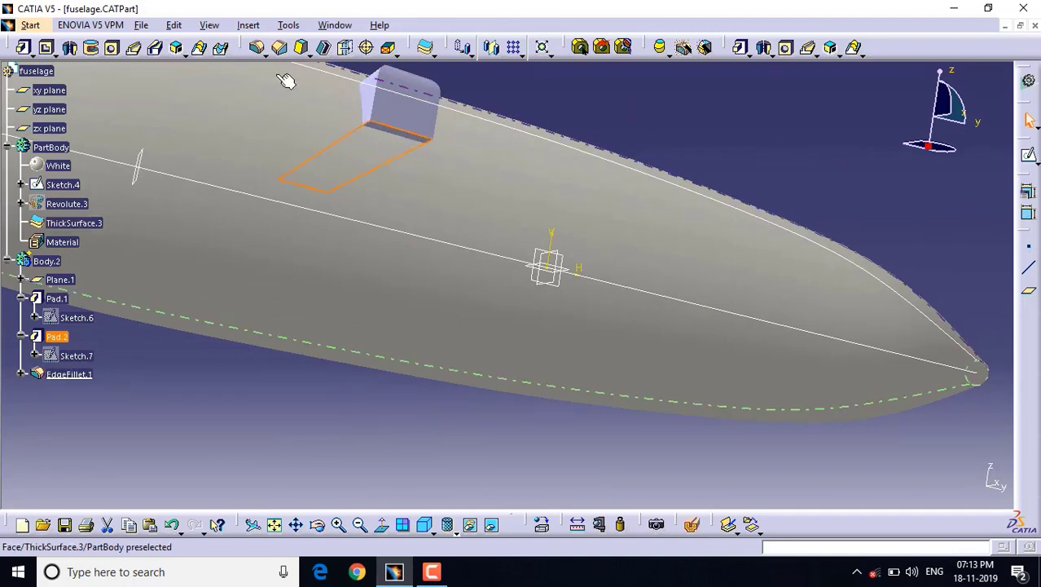
left_click(256, 47)
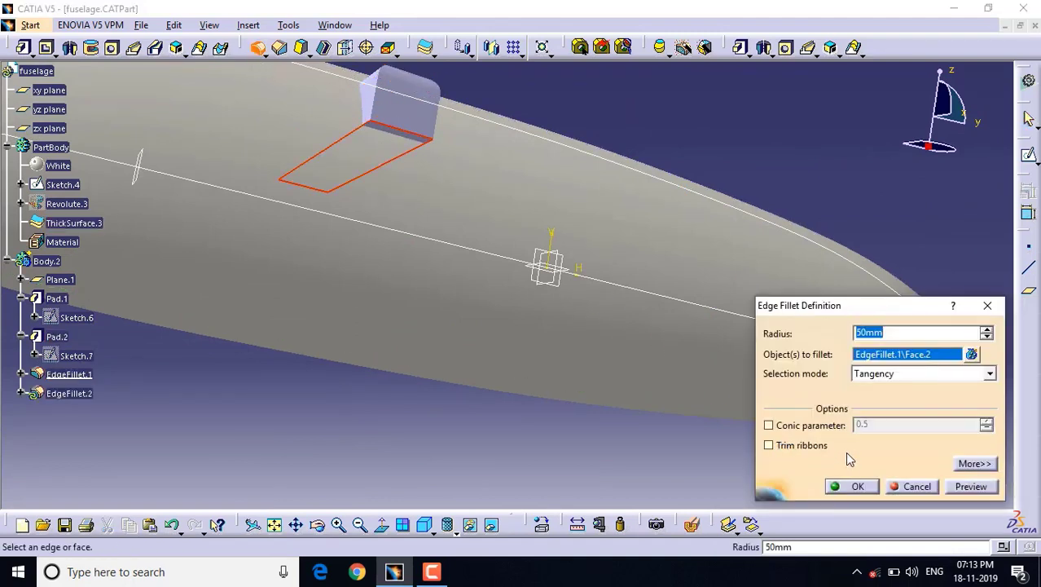
left_click(852, 486)
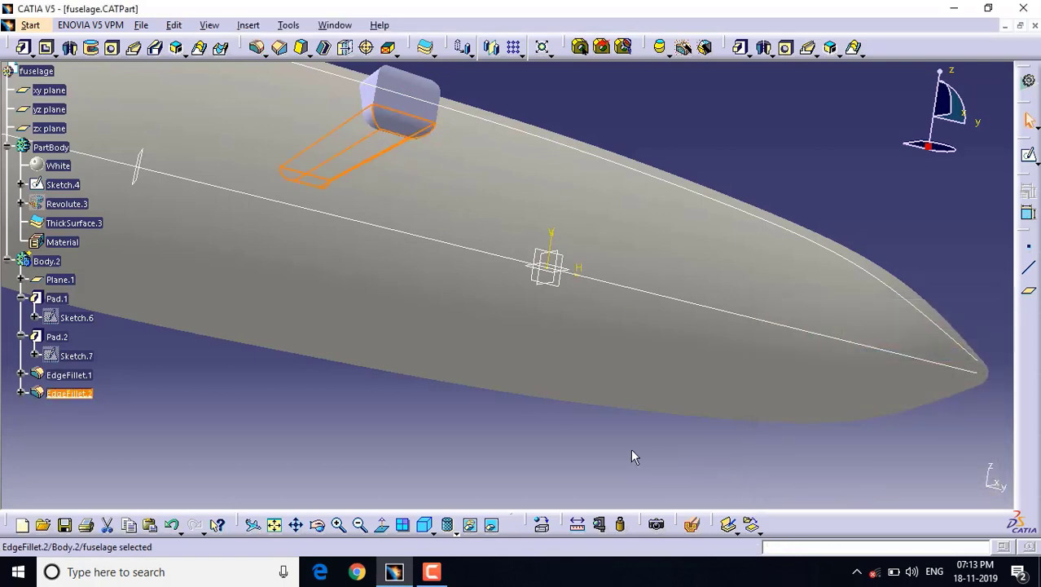
Open the window pad's profile sketch for editing.
left_click(356, 524)
middle_click_drag(339, 291, 395, 332)
left_click(474, 431)
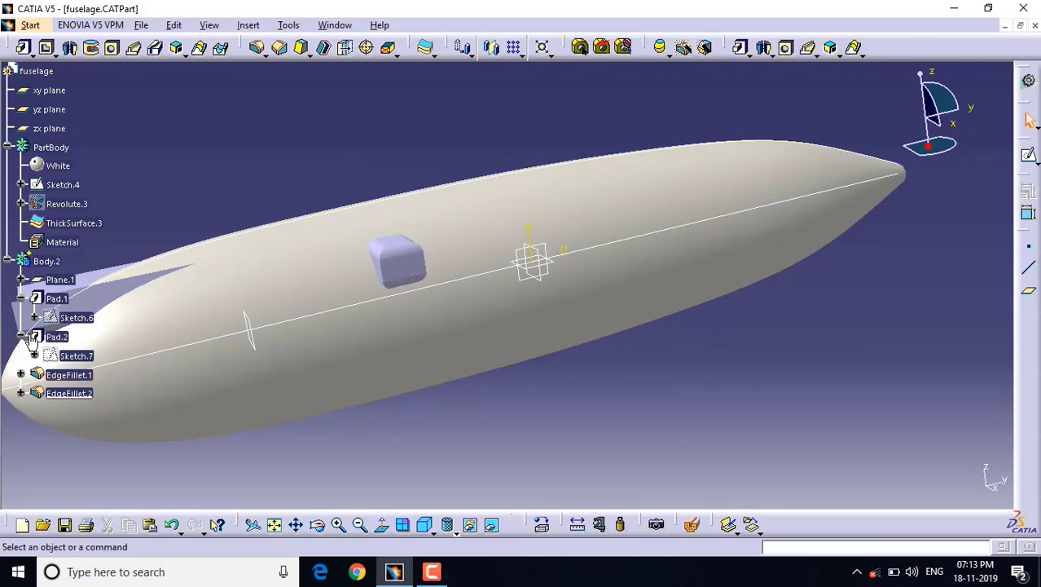
double_click(61, 356)
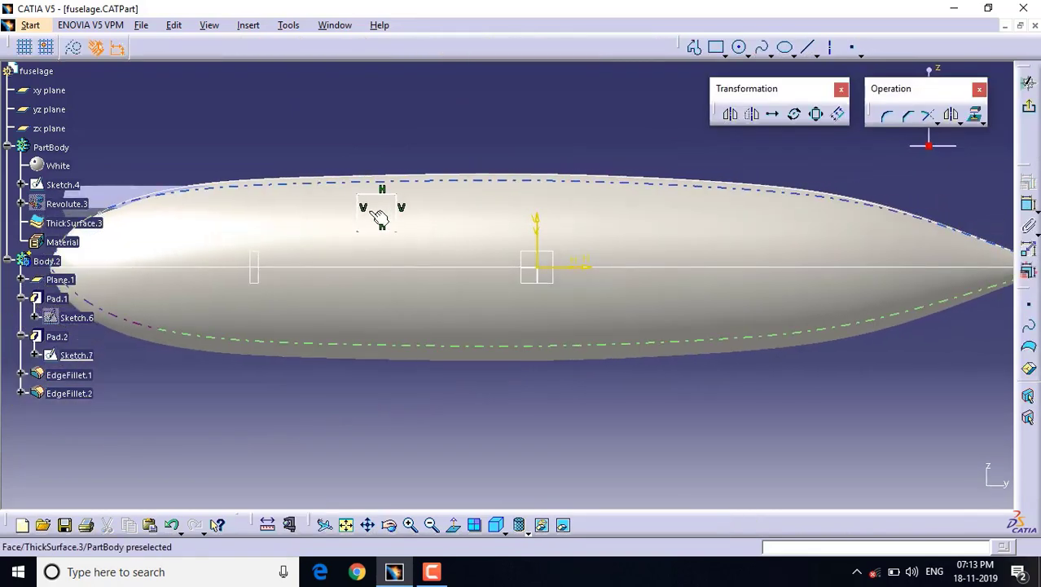
left_click(348, 200)
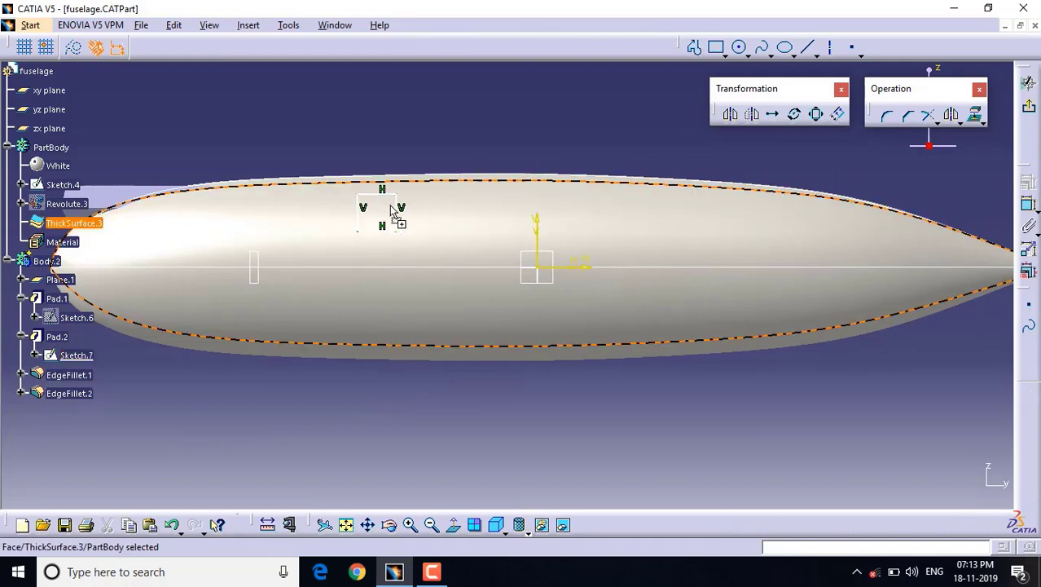
left_click_drag(406, 222, 405, 220)
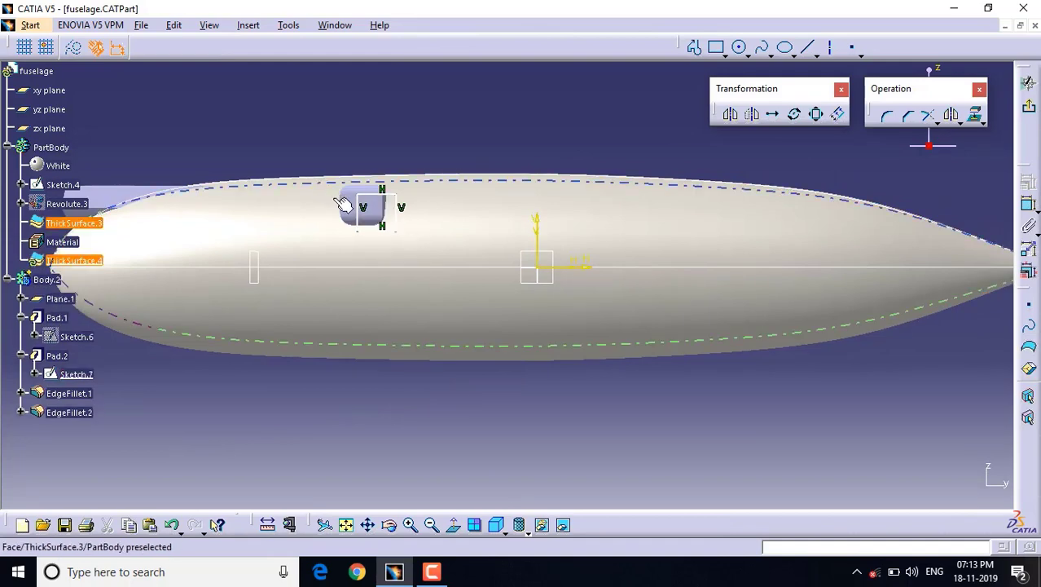
key("ctrl+z")
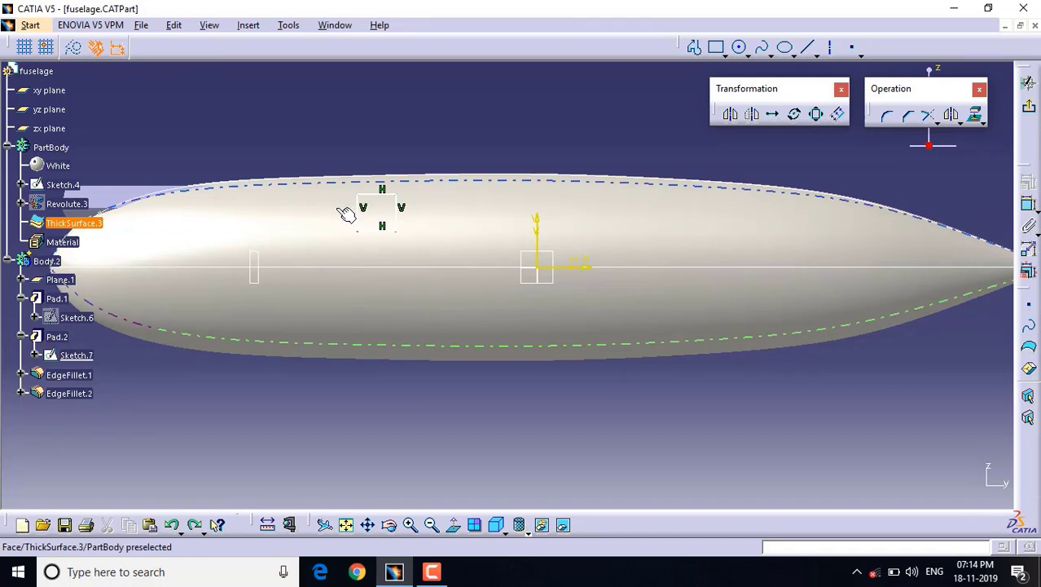
Move the whole window rectangle forward toward the fuselage nose and finish the sketch.
left_click(391, 195)
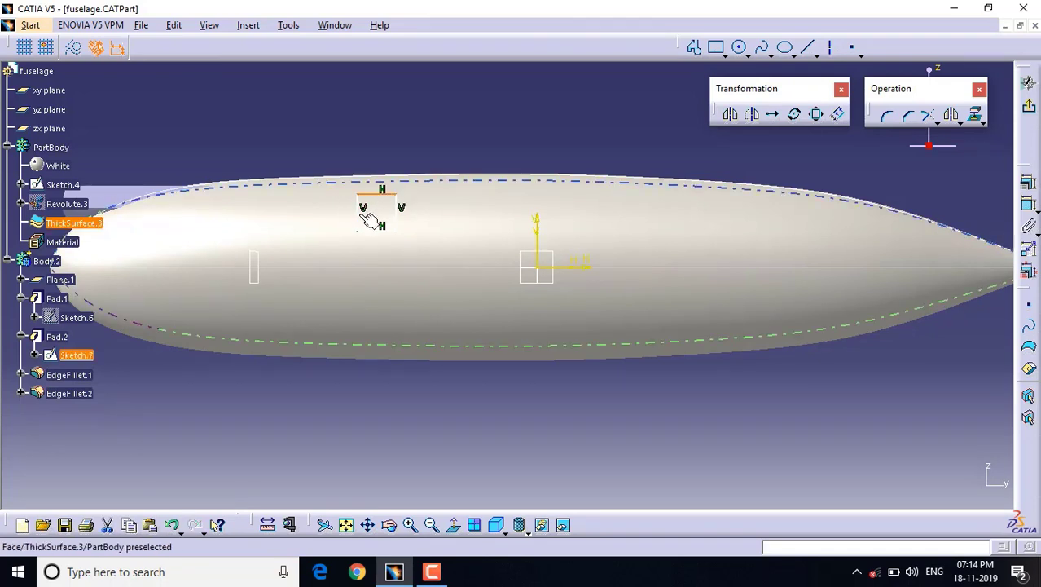
left_click(359, 216, "ctrl")
left_click(396, 219, "ctrl")
left_click(383, 231, "ctrl")
left_click_drag(368, 222, 315, 214)
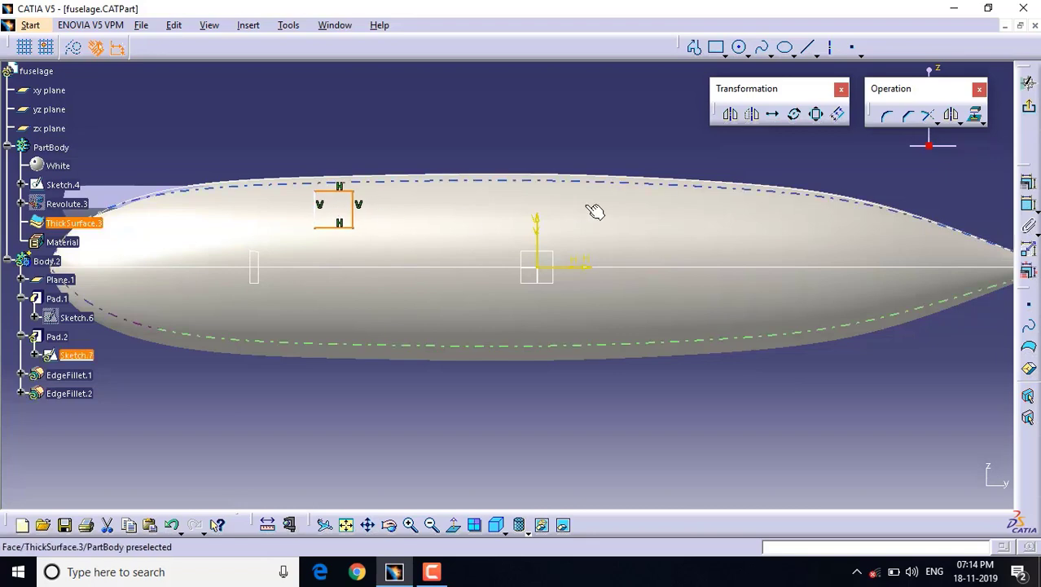
left_click(1028, 105)
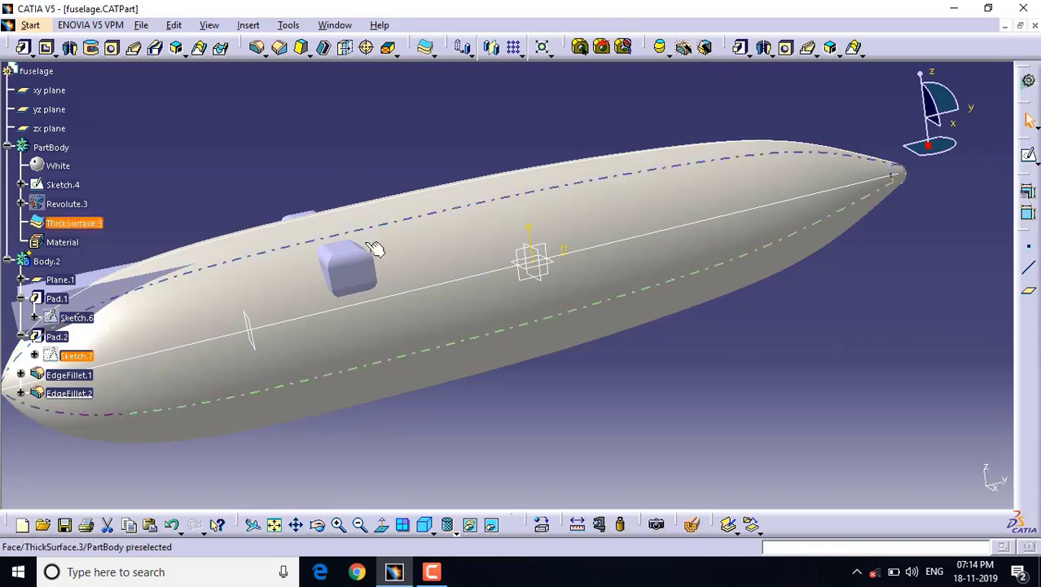
Start a rectangular pattern of the filleted window pad, taking the fuselage's longitudinal axis as reference direction.
left_click(361, 276)
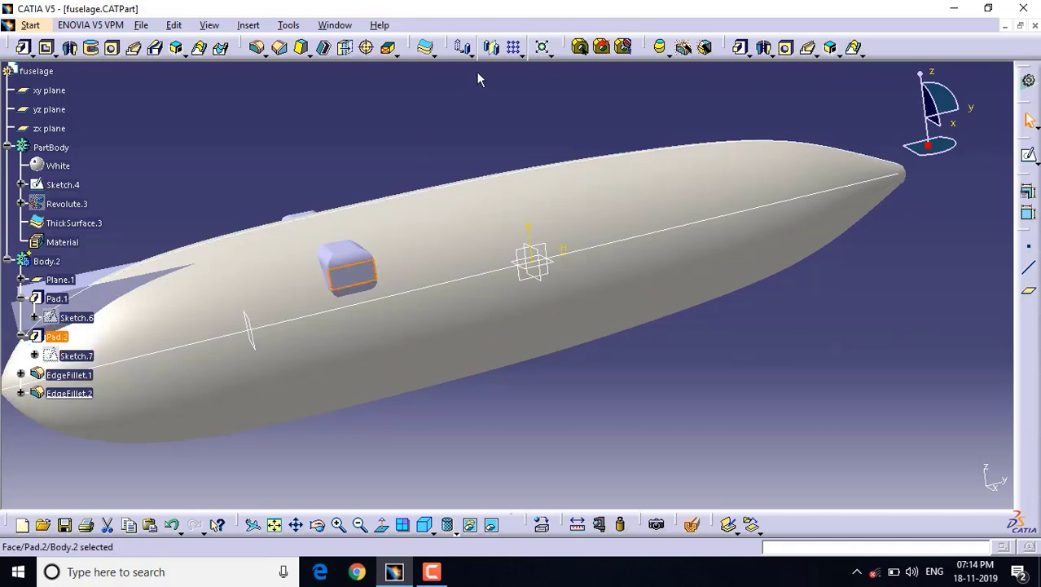
left_click(514, 49)
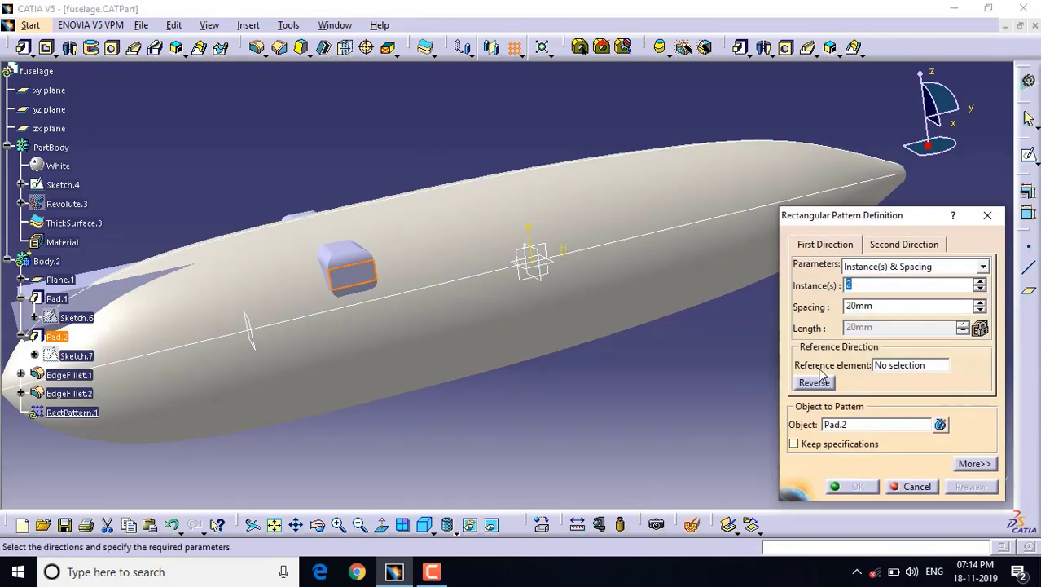
left_click(896, 364)
left_click(417, 290)
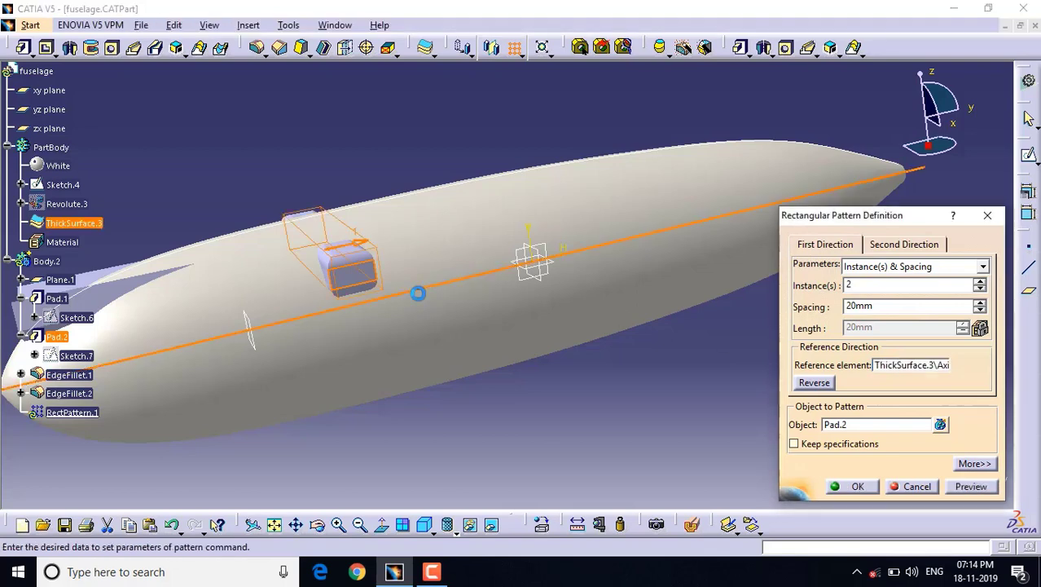
Set the window pattern to 10 instances with 250 mm spacing and create it.
double_click(863, 282)
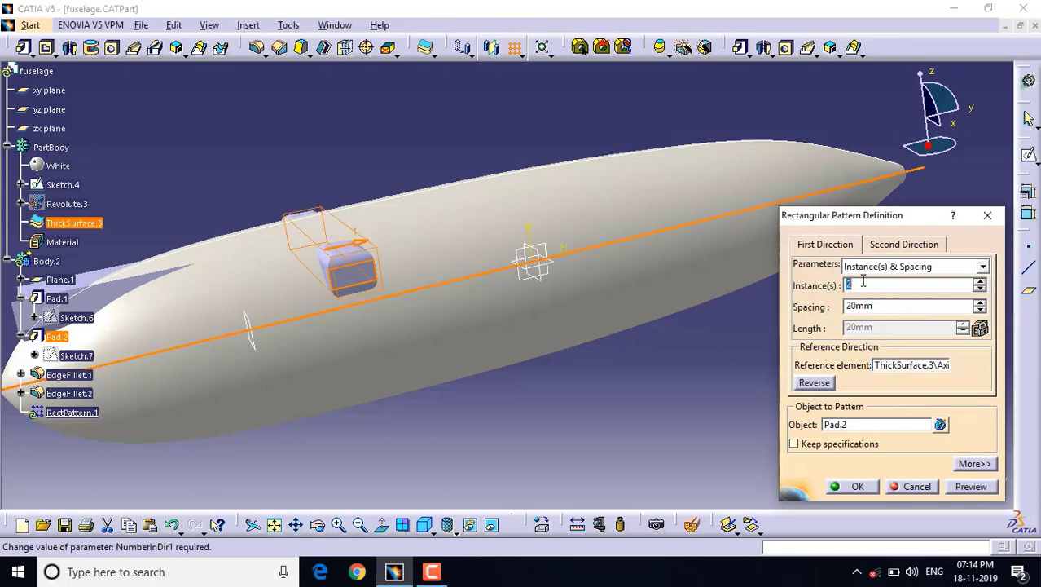
type("9")
left_click(864, 307)
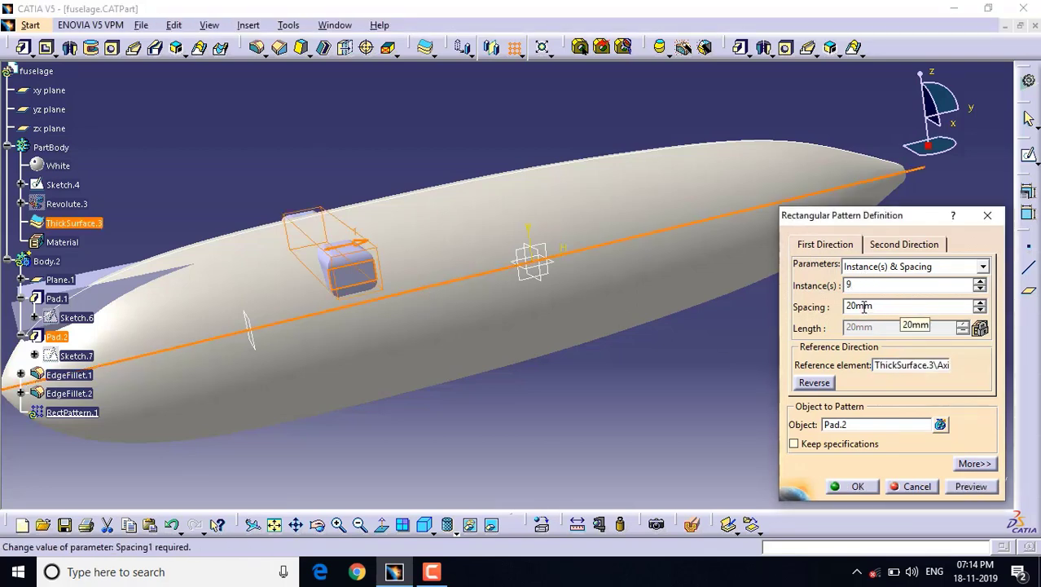
double_click(865, 306)
double_click(863, 283)
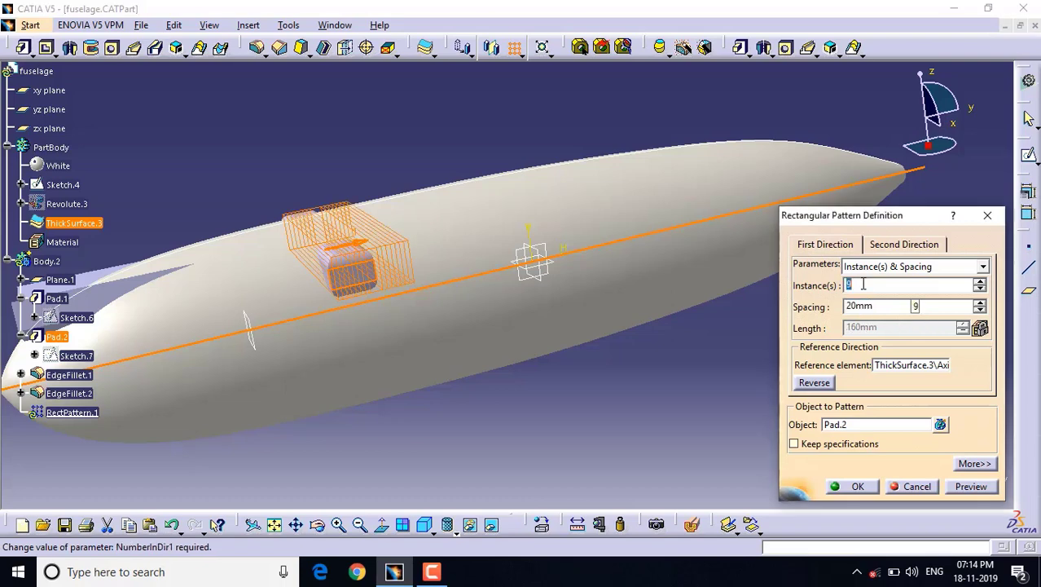
type("10")
left_click(877, 305)
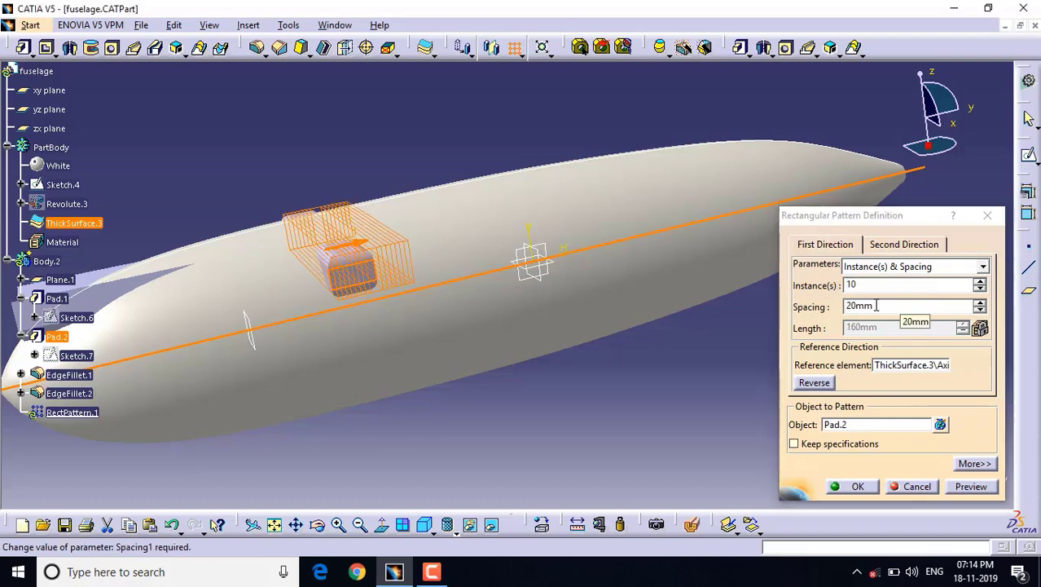
double_click(889, 305)
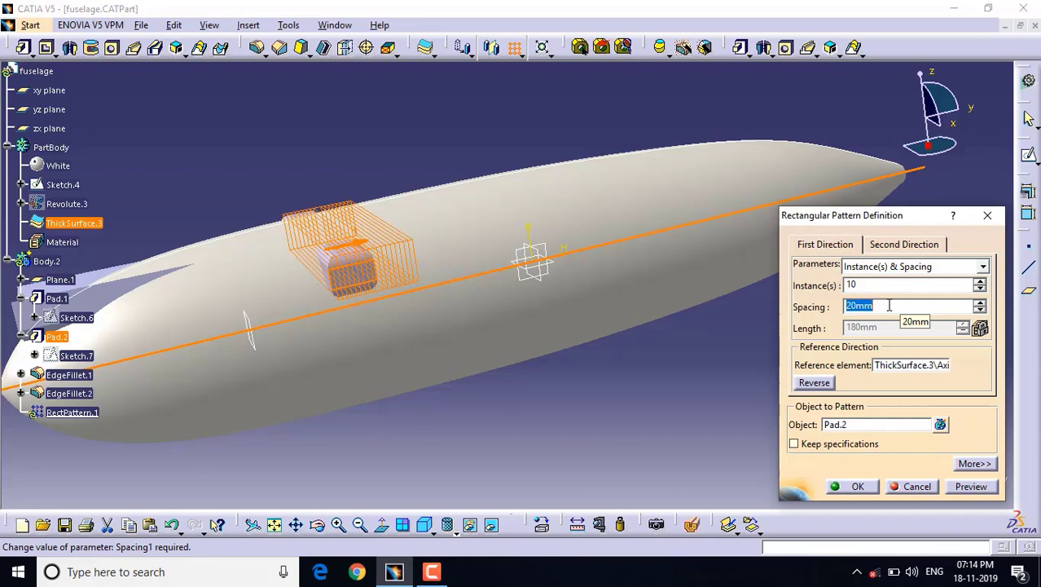
type("250")
key("Return")
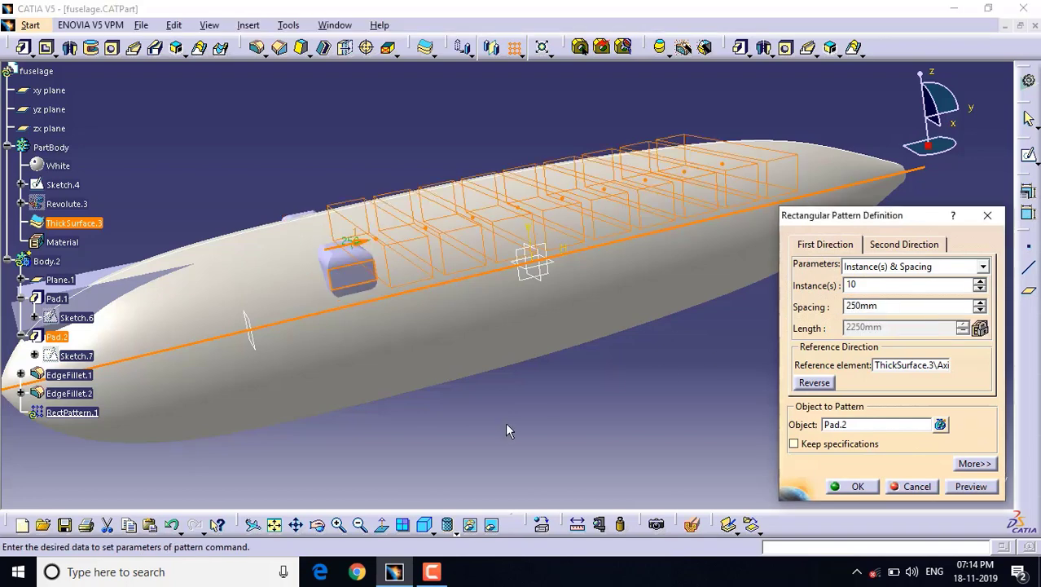
left_click(360, 524)
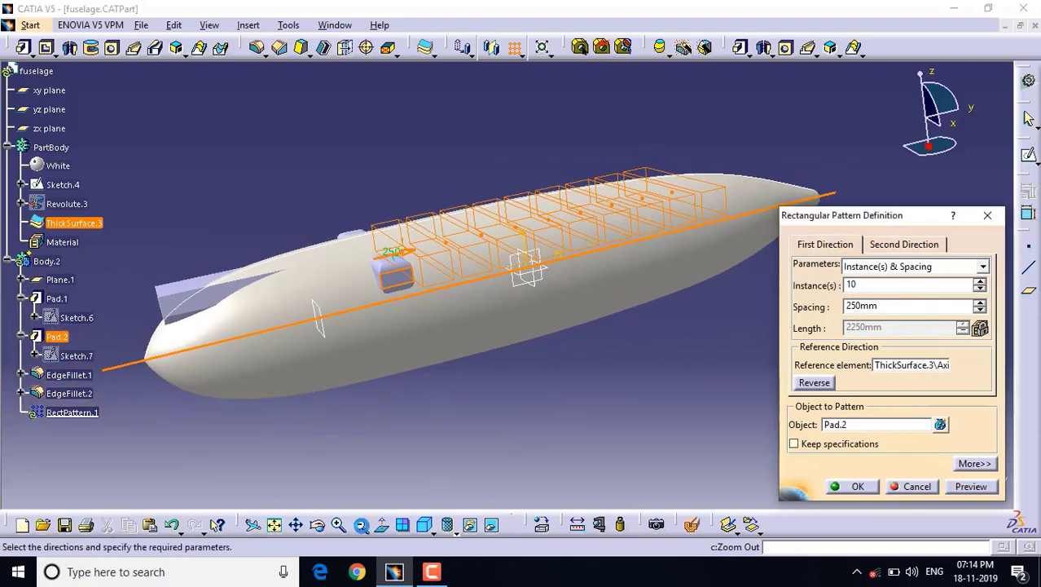
left_click(318, 526)
left_click_drag(677, 316, 657, 258)
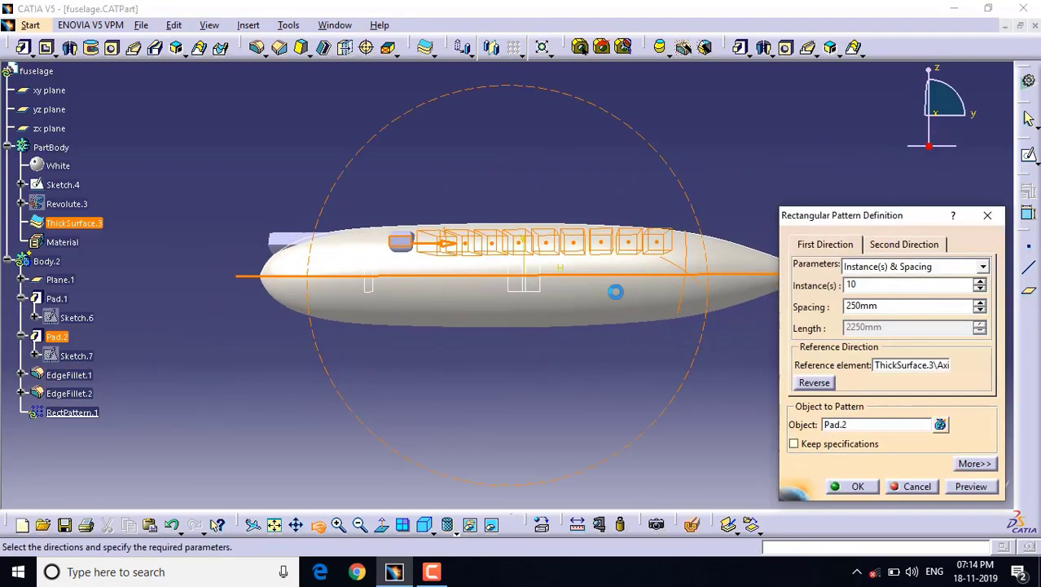
left_click(850, 485)
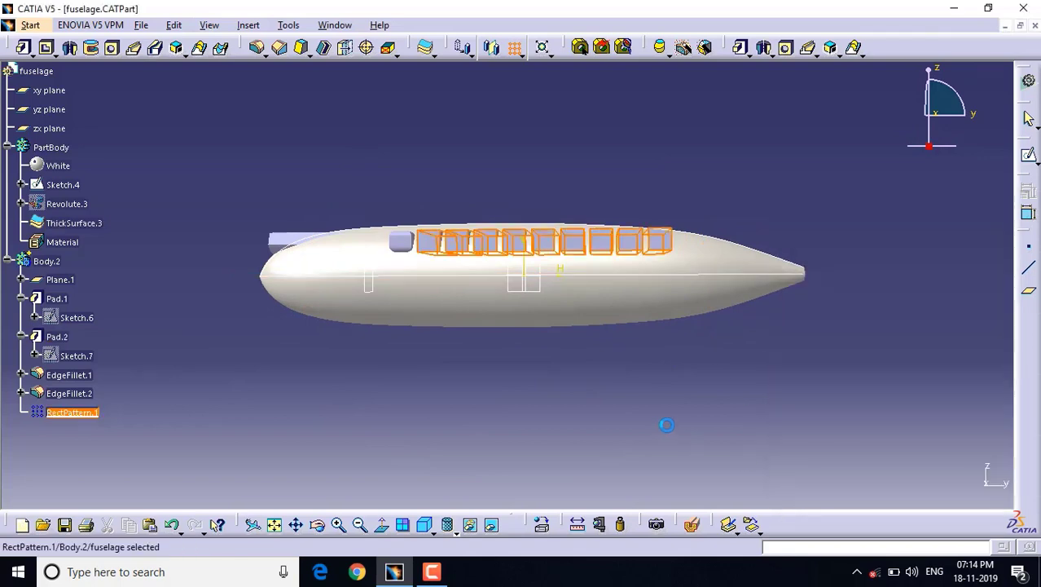
Apply a 50 mm edge fillet to the upper and lower faces of the unrounded window blocks created by the pattern.
left_click(544, 422)
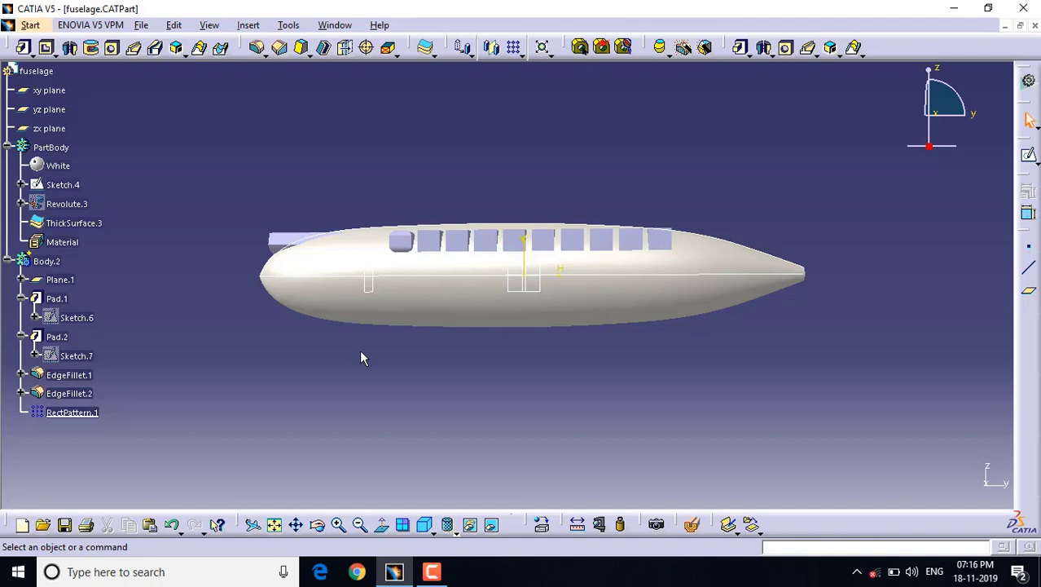
left_click(338, 524)
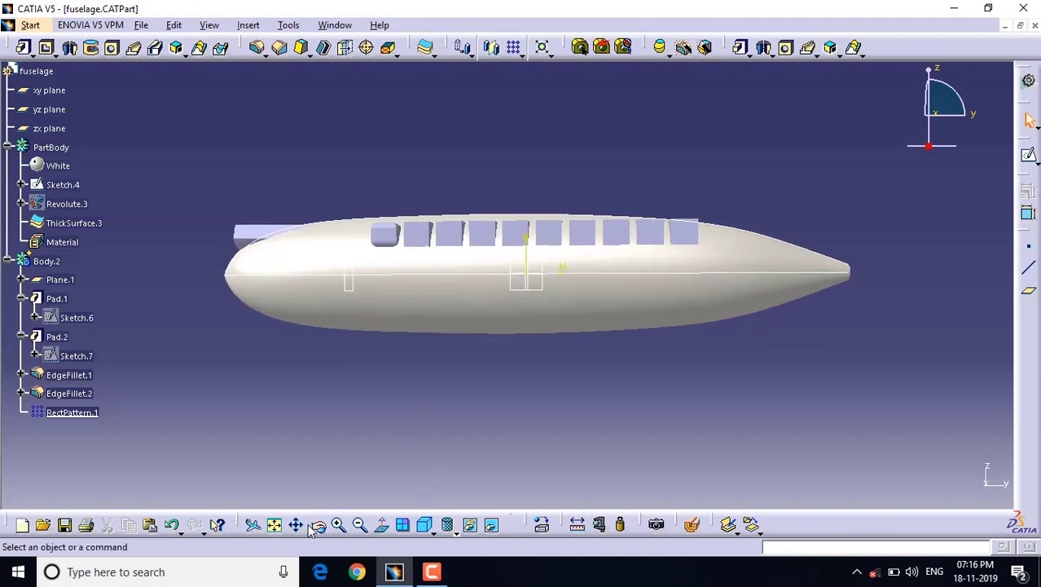
left_click(317, 523)
left_click_drag(420, 242, 595, 356)
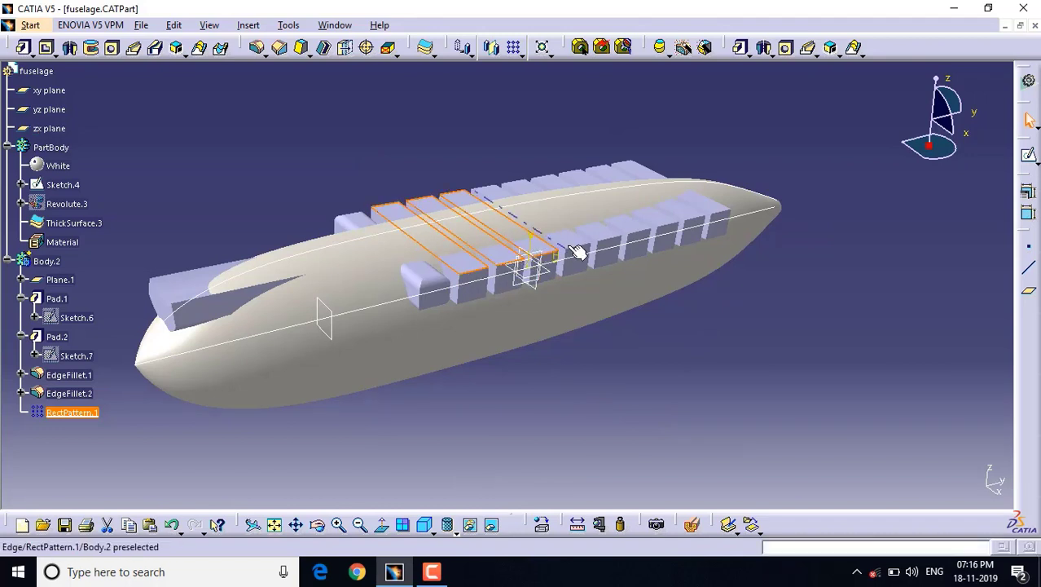
left_click(570, 241)
left_click(640, 234, "ctrl")
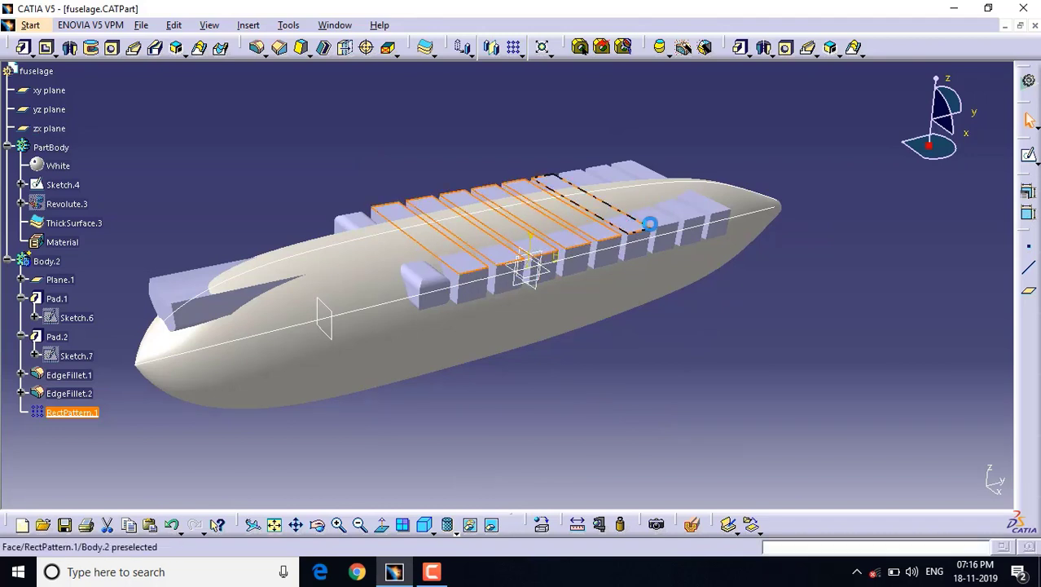
left_click(666, 222, "ctrl")
left_click(702, 216, "ctrl")
left_click(722, 213, "ctrl")
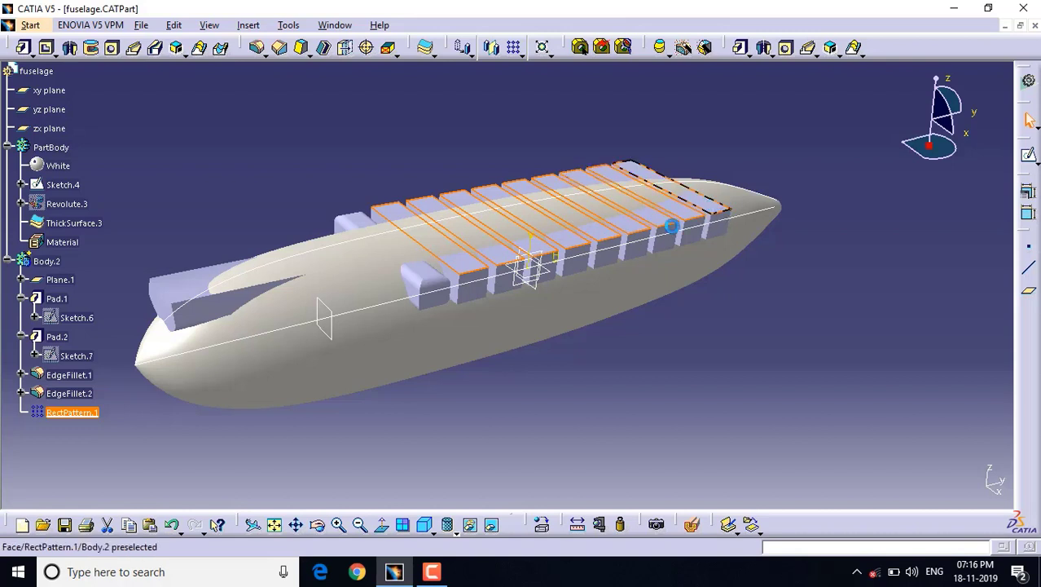
left_click(319, 526)
left_click_drag(643, 435, 580, 140)
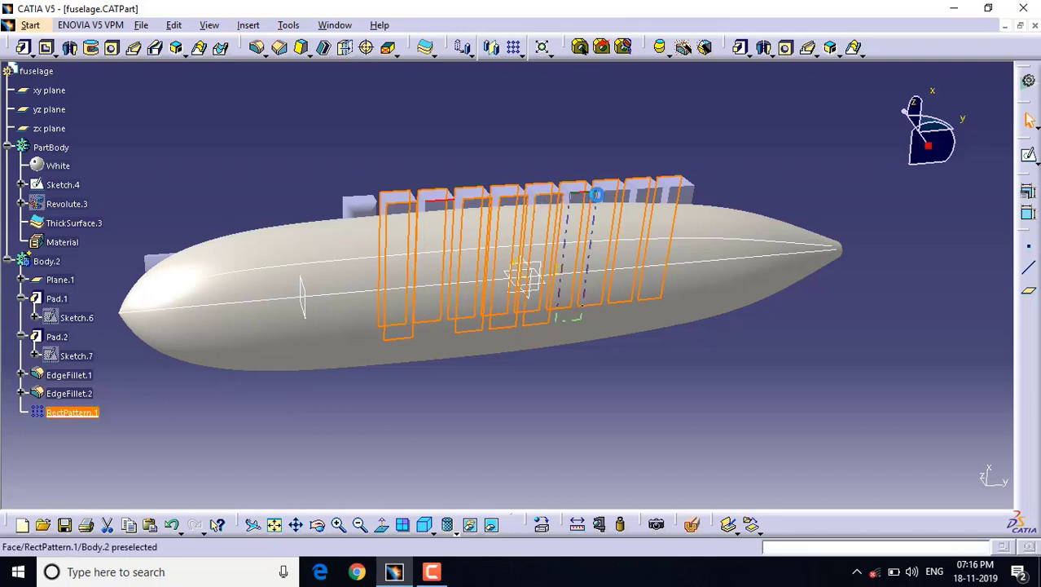
left_click(593, 200)
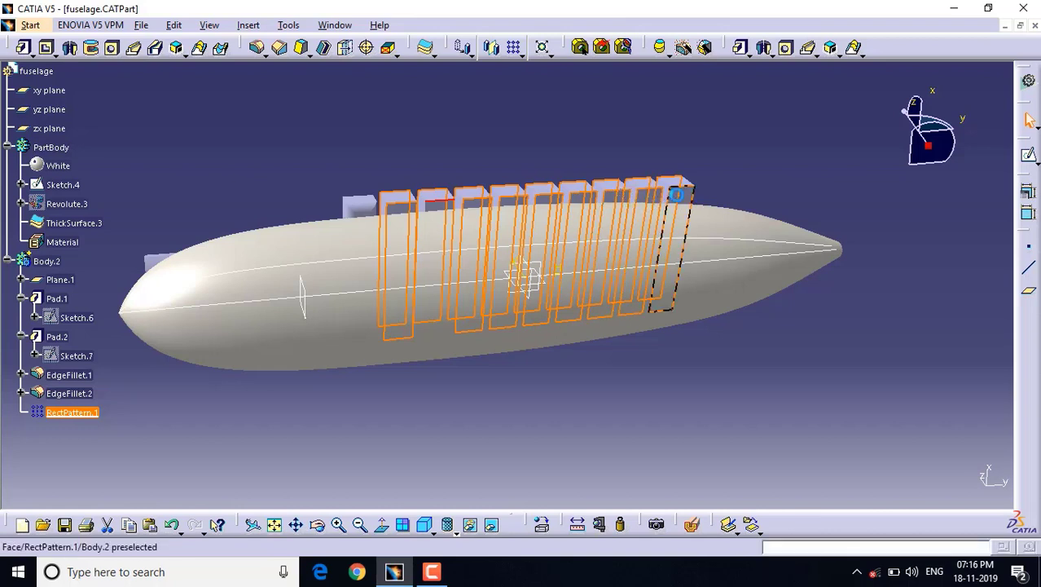
left_click(257, 48)
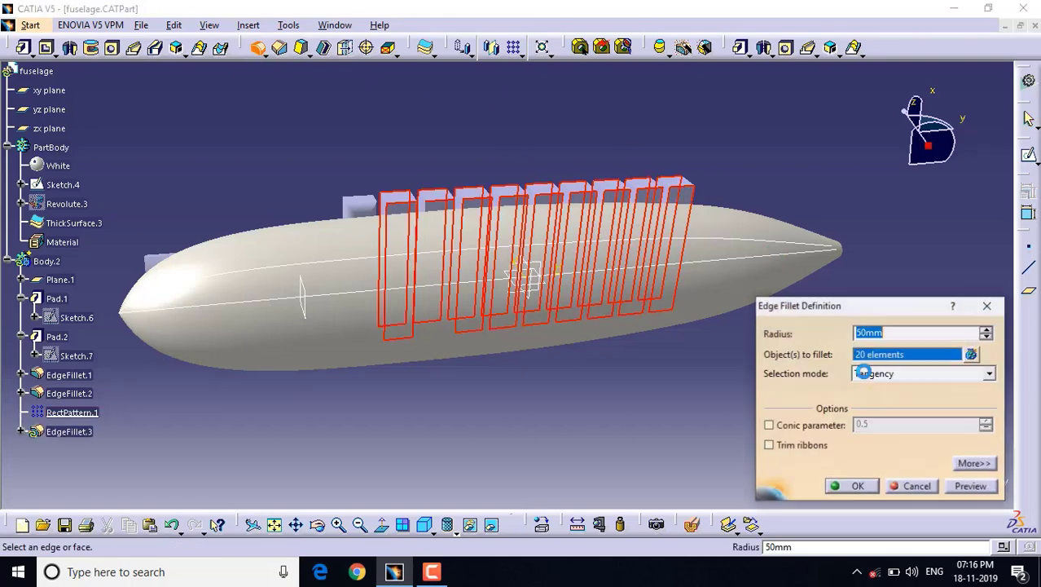
left_click(849, 486)
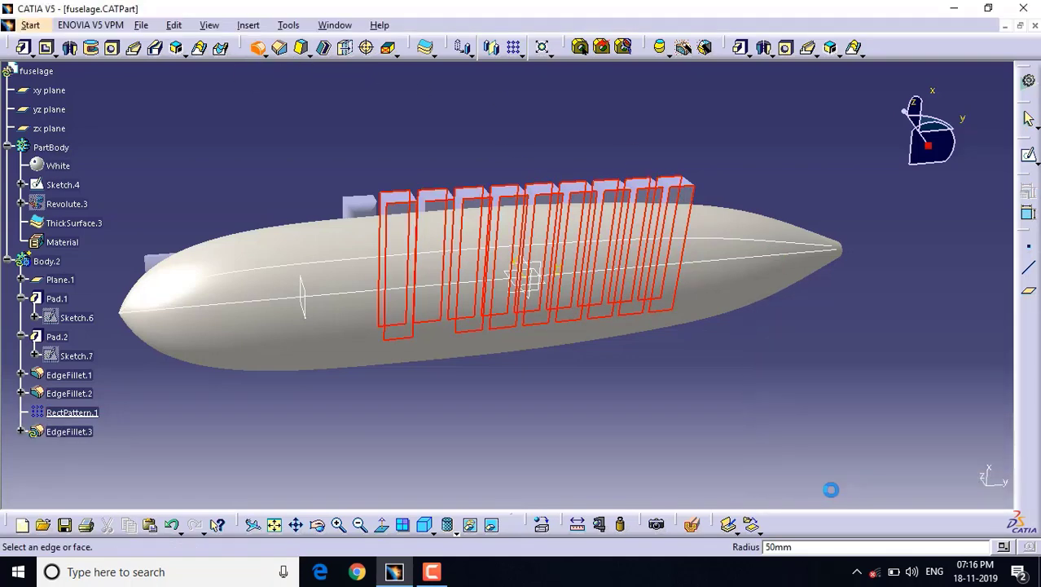
left_click(493, 487)
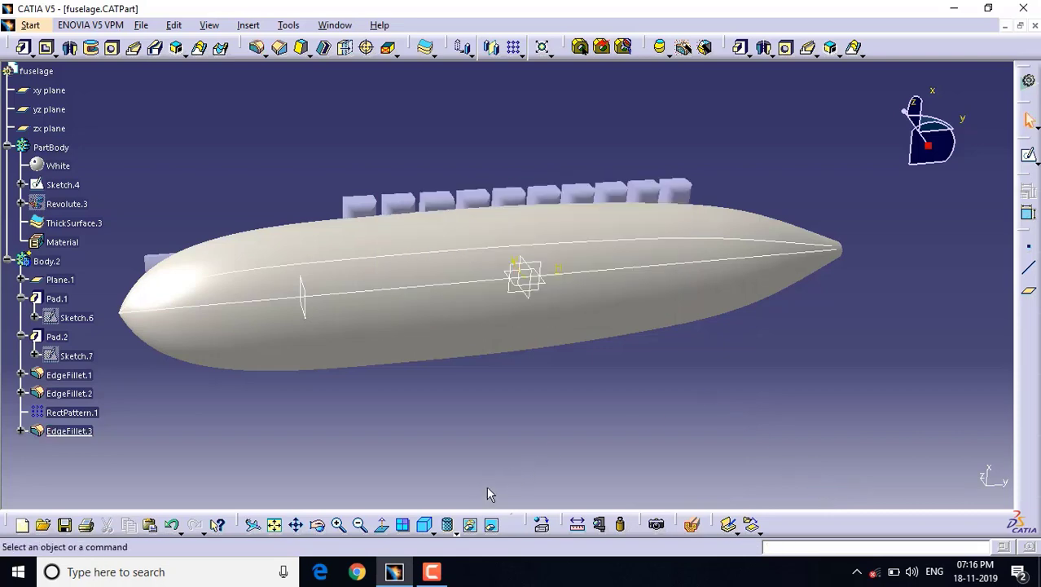
Start a sketch on the yz plane and draw a door rectangle about 238 mm wide and 353 mm high behind the nose.
left_click(321, 526)
left_click_drag(308, 205, 535, 303)
left_click(522, 263)
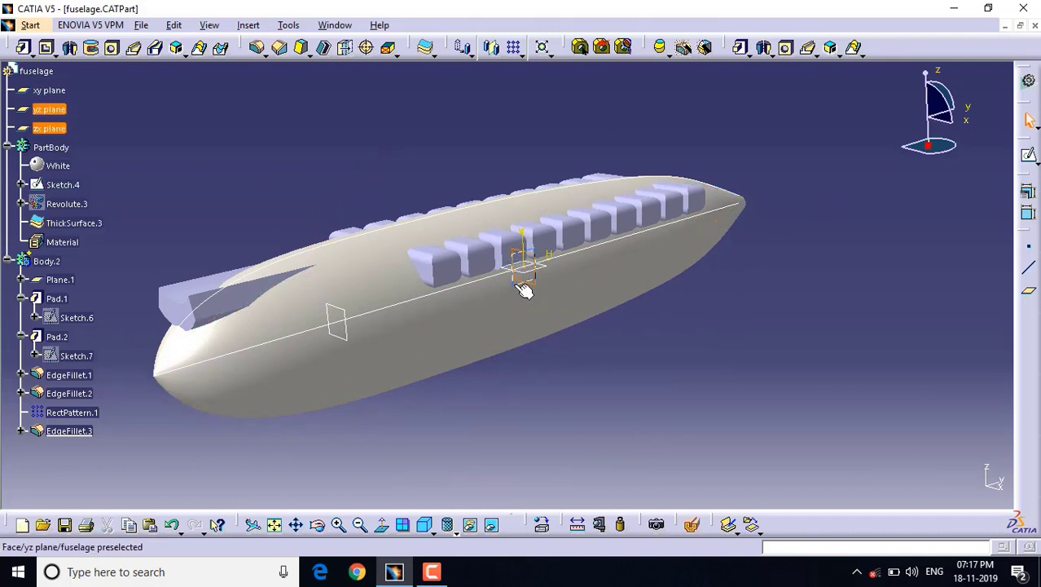
left_click(514, 283)
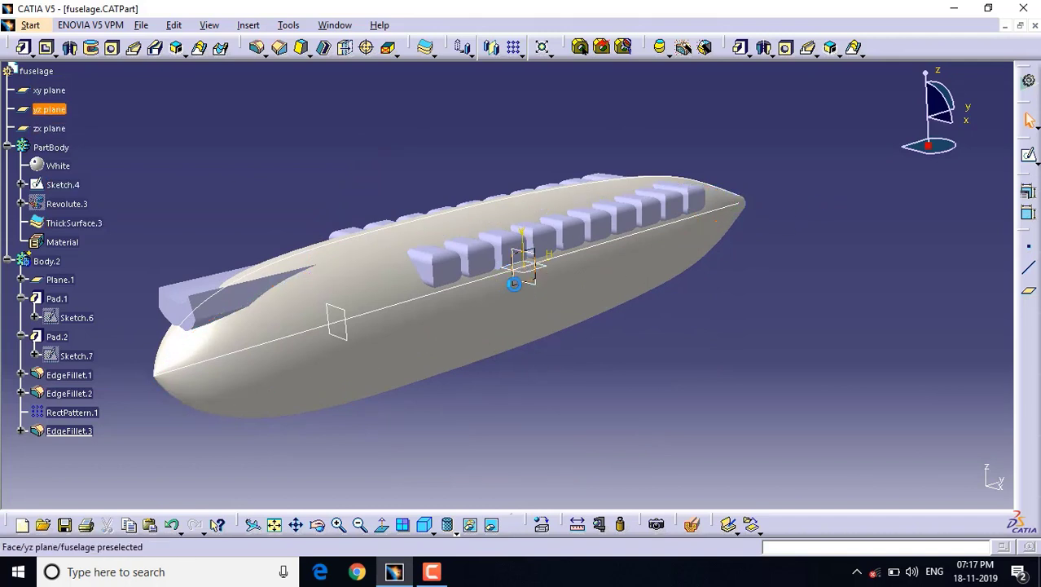
left_click(1030, 161)
left_click(1026, 170)
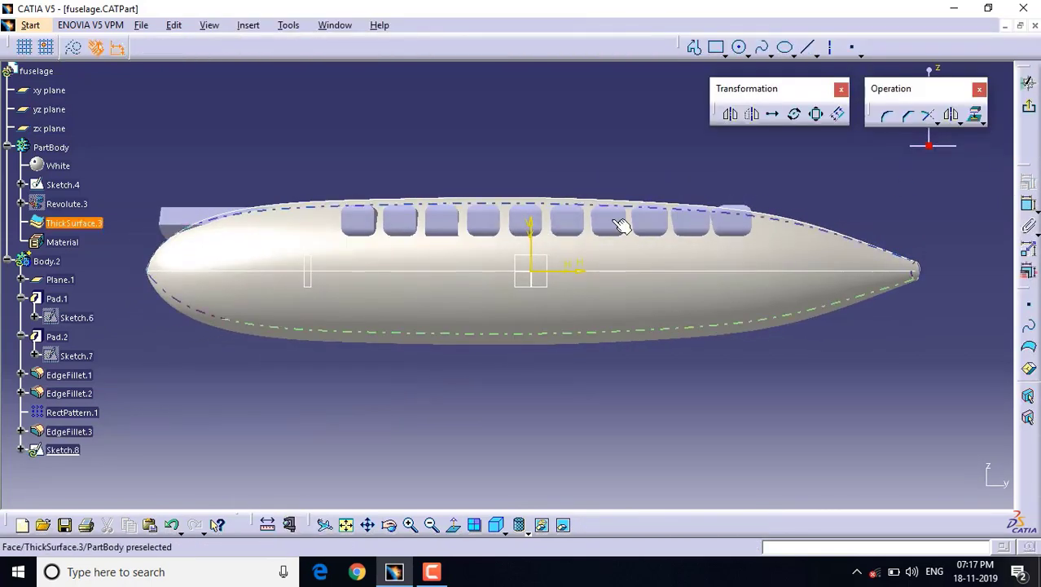
left_click(714, 47)
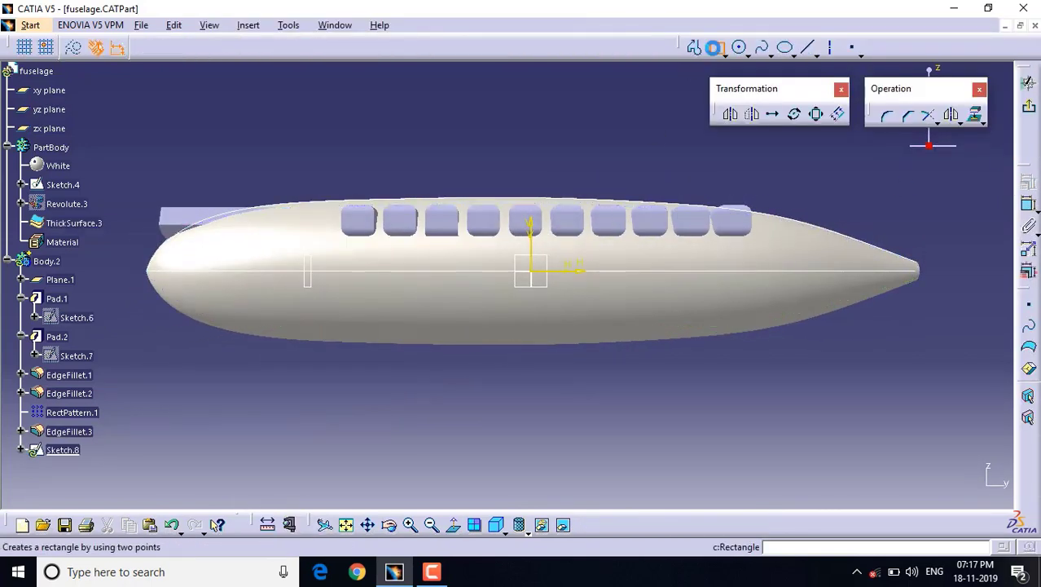
left_click(280, 225)
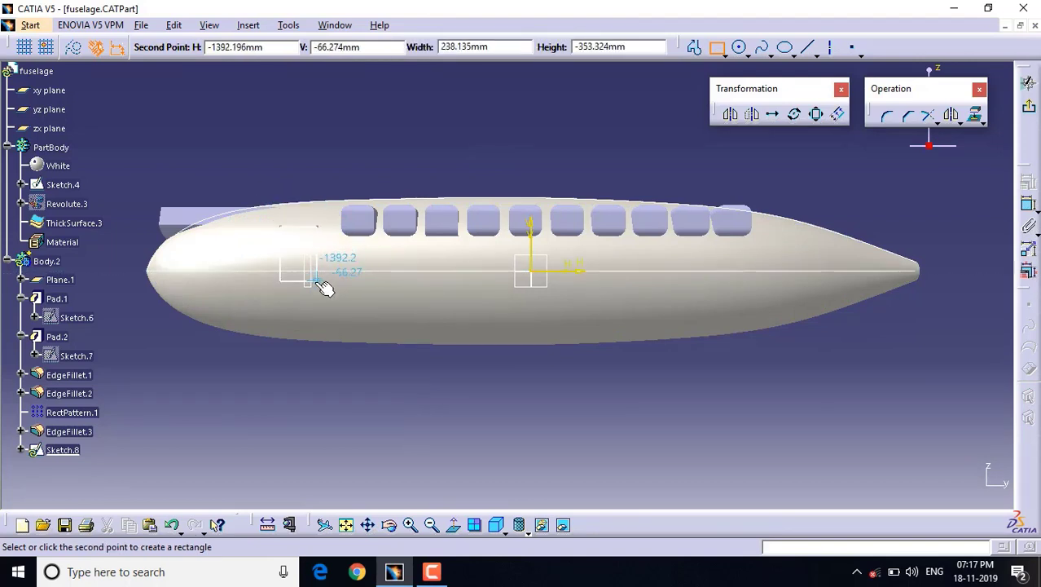
left_click(317, 280)
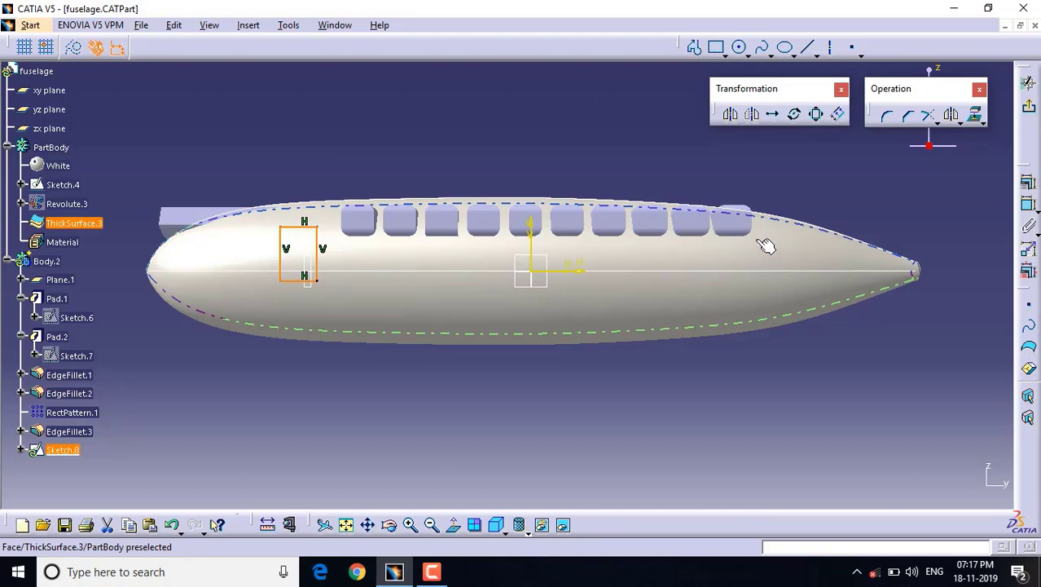
left_click(716, 47)
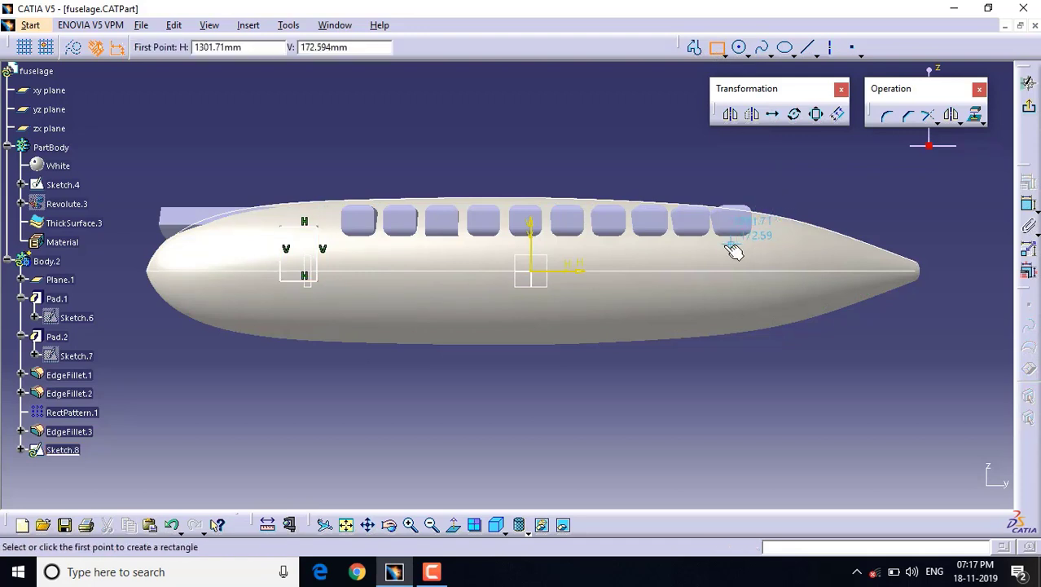
left_click(304, 230)
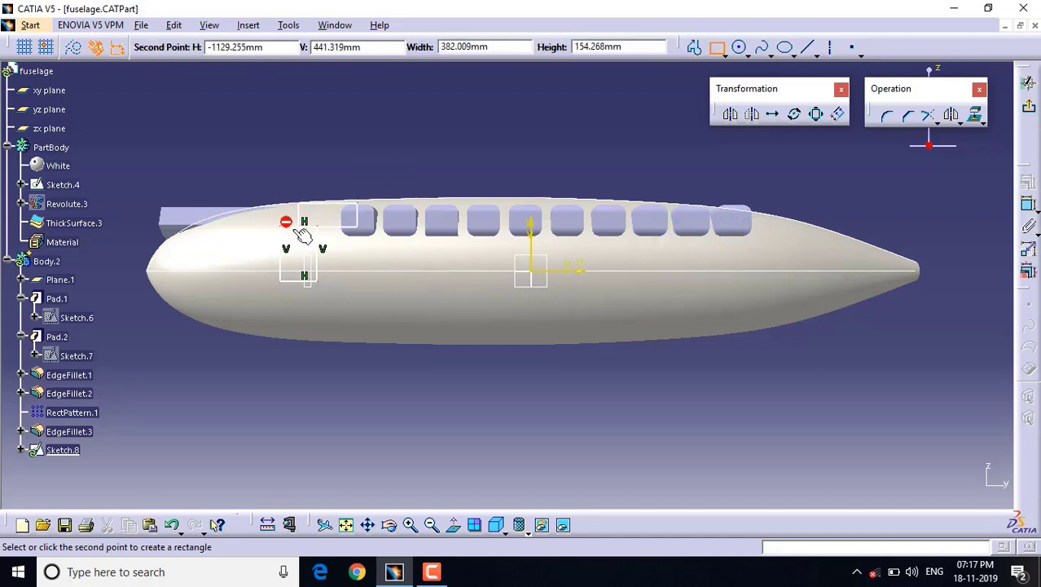
left_click(359, 148)
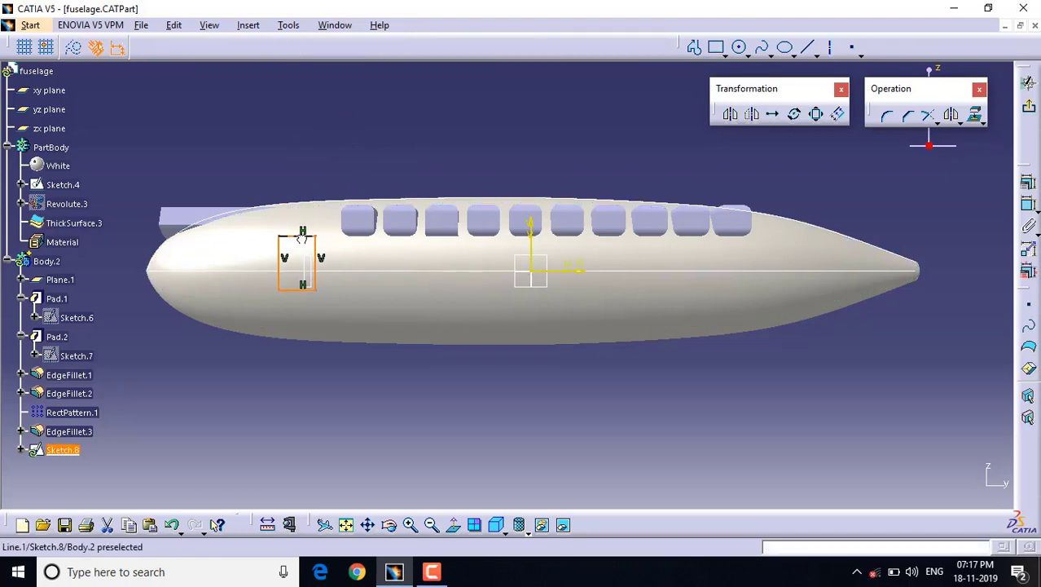
Lower the door rectangle to straddle the fuselage axis and place a copy at the same height below the rearmost windows.
left_click_drag(302, 237, 303, 243)
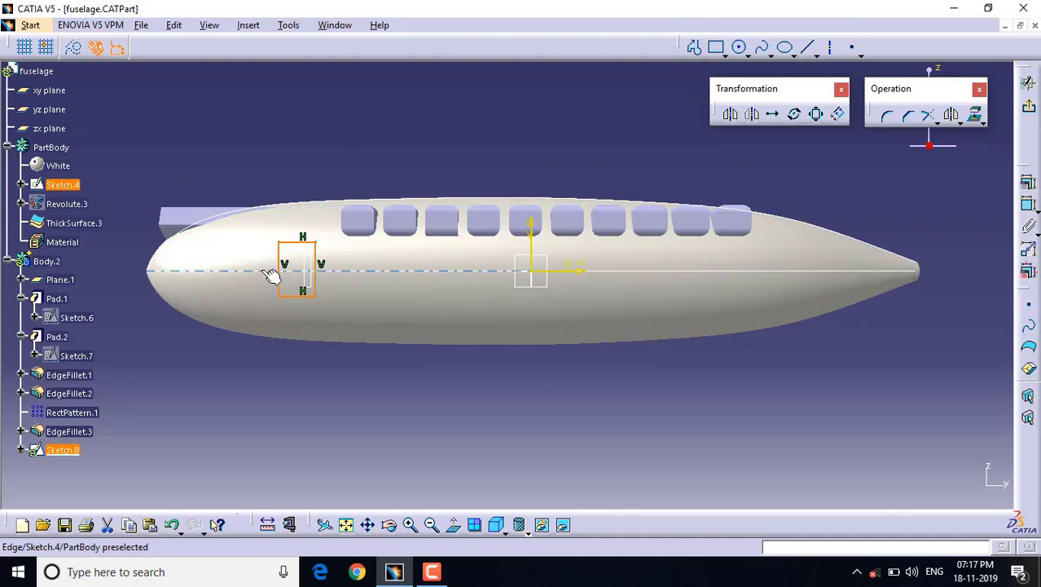
key("ctrl+c")
key("ctrl+v")
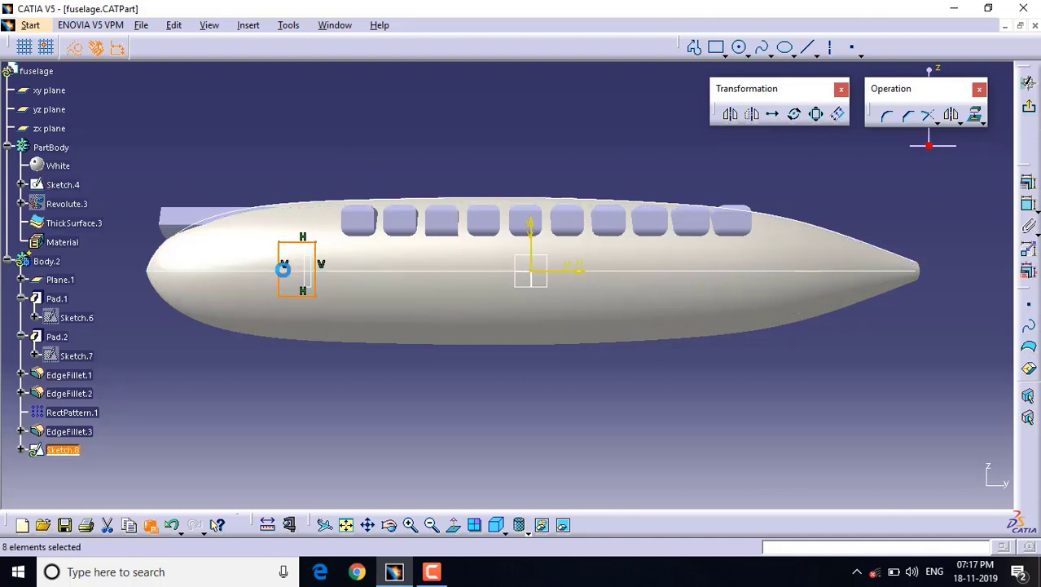
left_click_drag(302, 242, 714, 245)
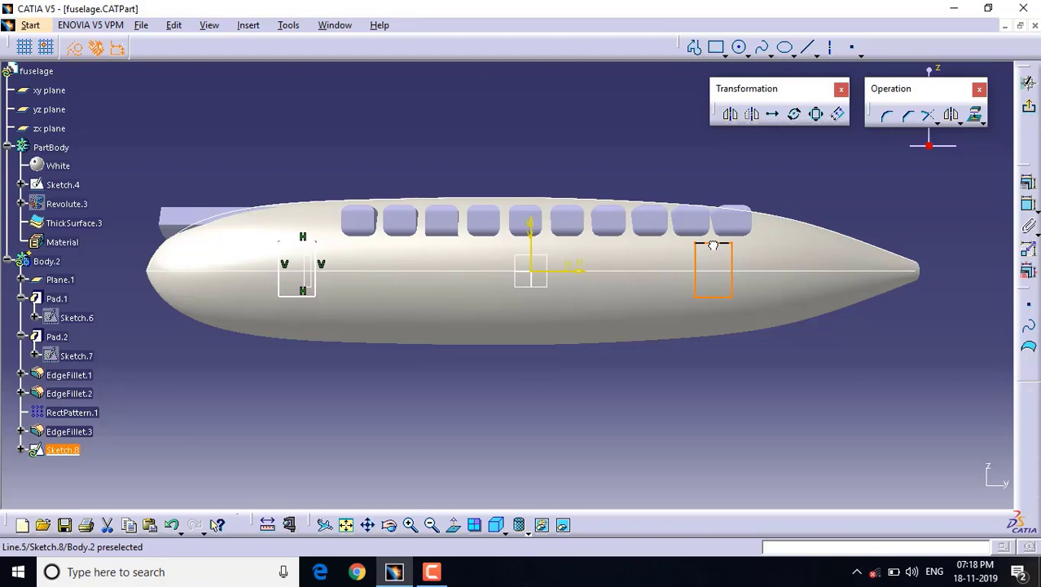
Finish the sketch and extrude both door rectangles as a 500 mm pad with mirrored extent.
left_click(1027, 104)
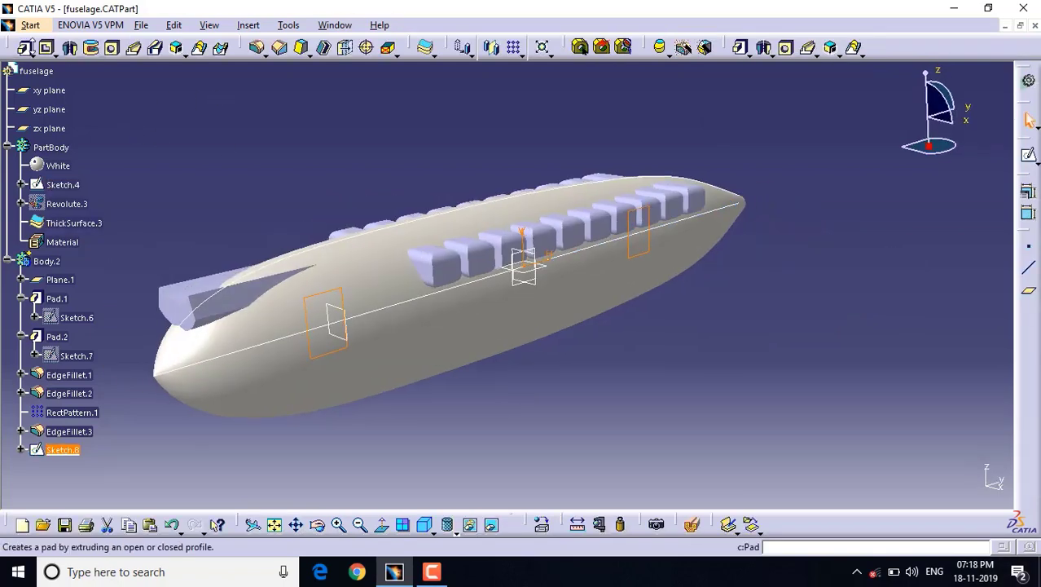
left_click(24, 51)
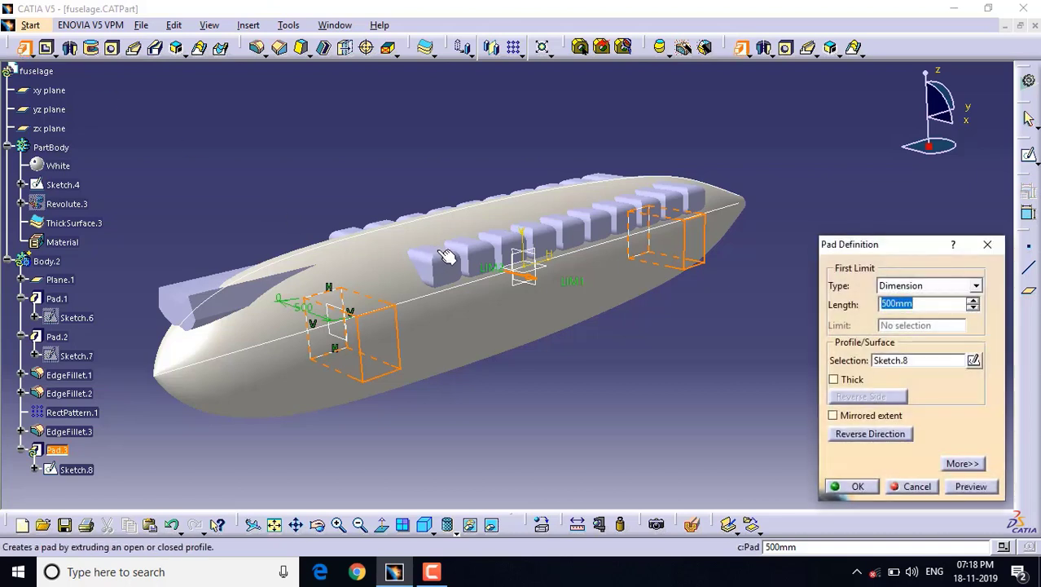
left_click(833, 414)
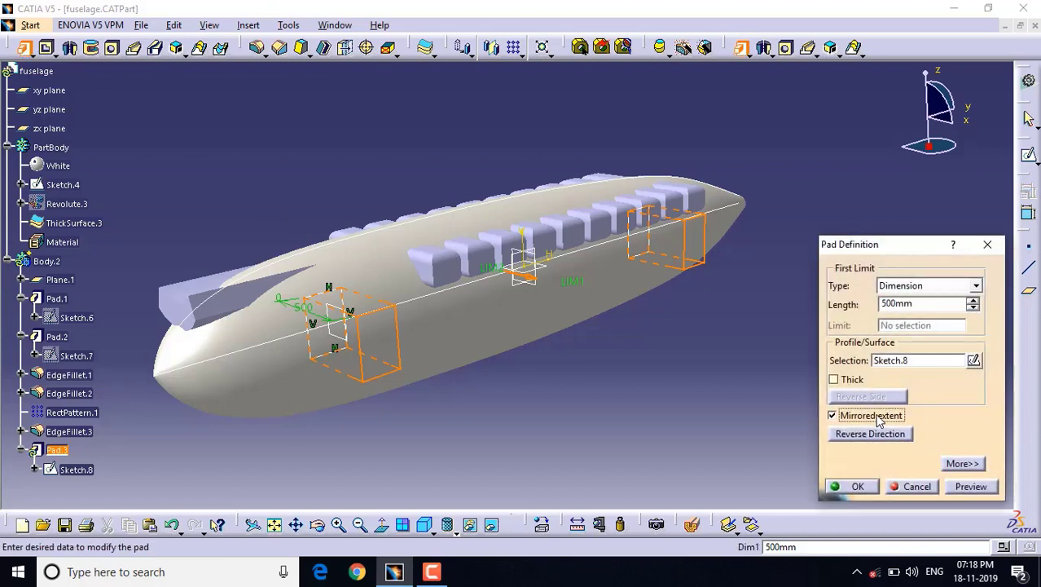
left_click(857, 487)
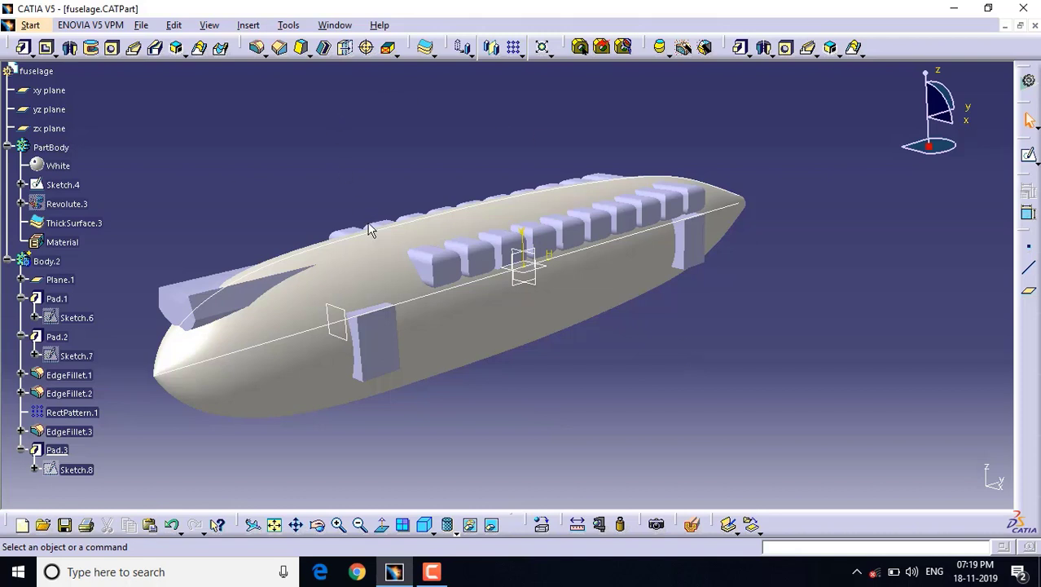
Apply a 50 mm edge fillet to the upper and lower faces of the front and rear door pads.
left_click(361, 312)
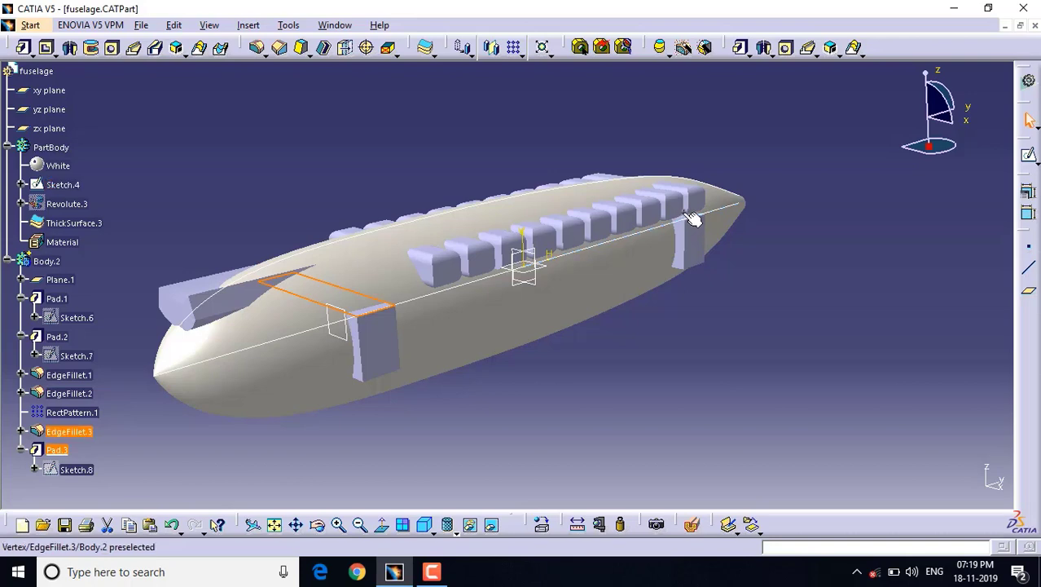
left_click(318, 524)
left_click_drag(438, 460, 579, 322)
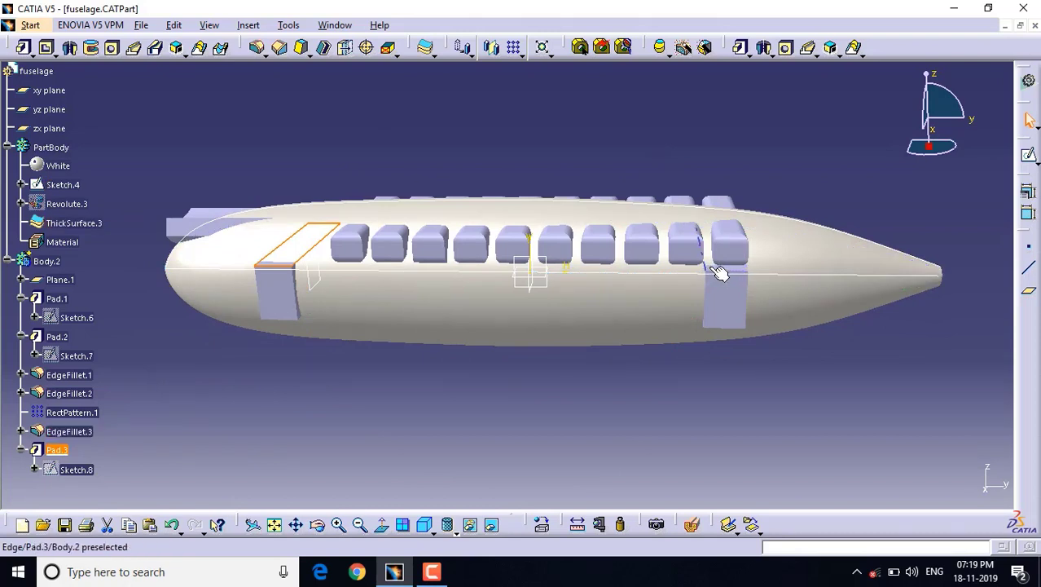
left_click(717, 269, "ctrl")
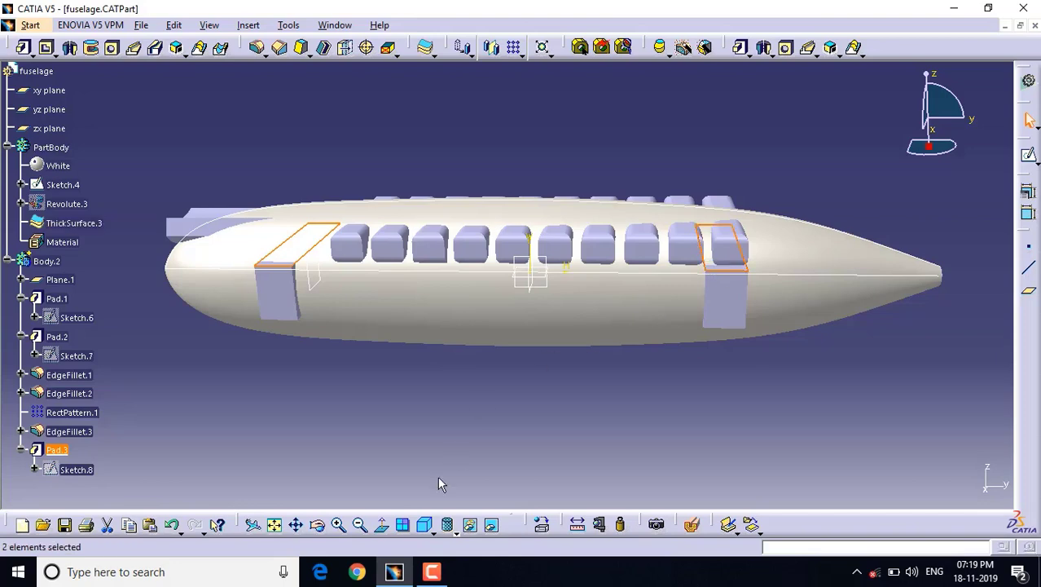
left_click(317, 524)
left_click_drag(600, 360, 300, 353)
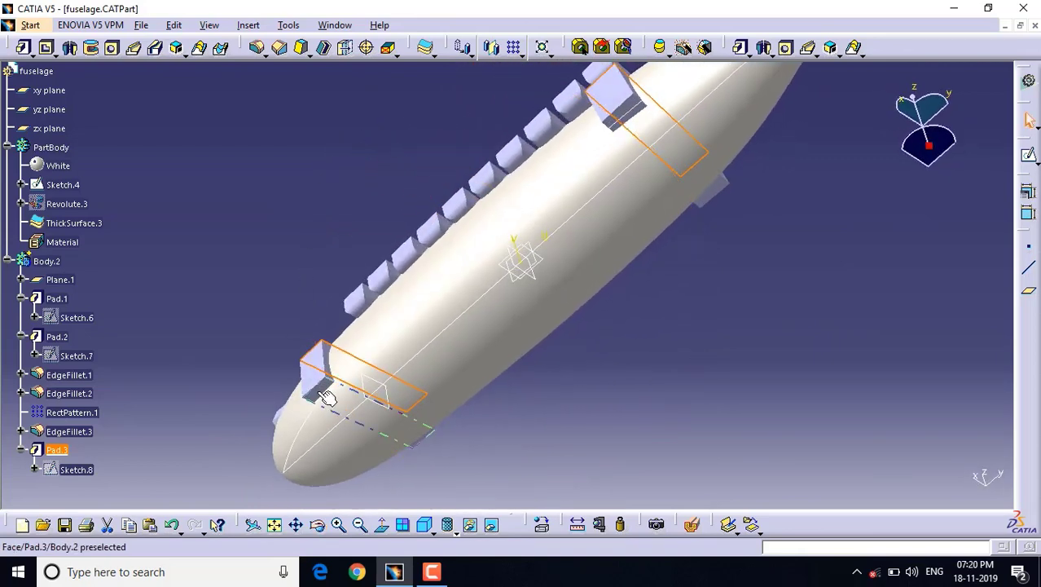
left_click(640, 124)
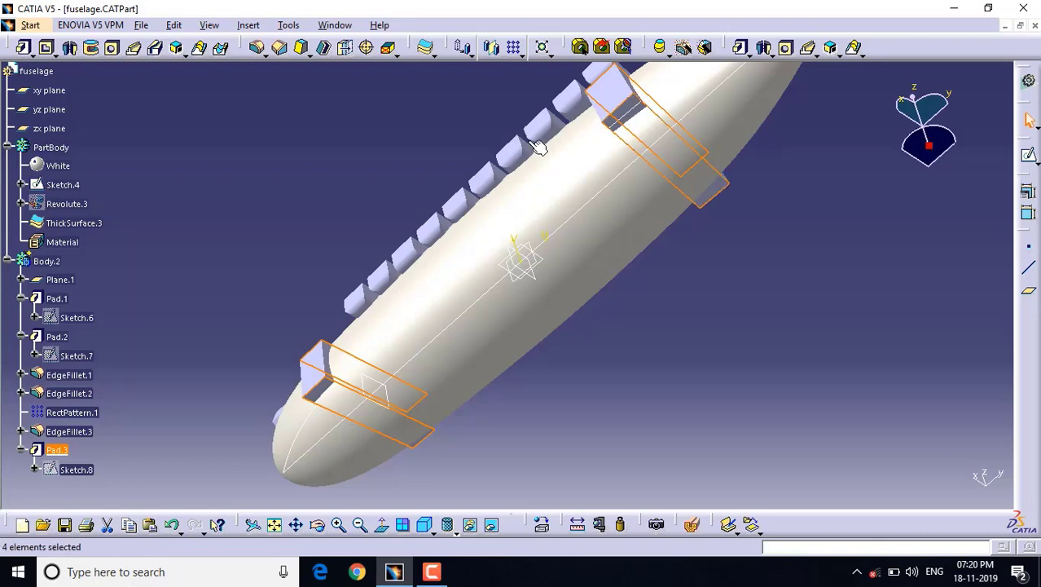
left_click(257, 49)
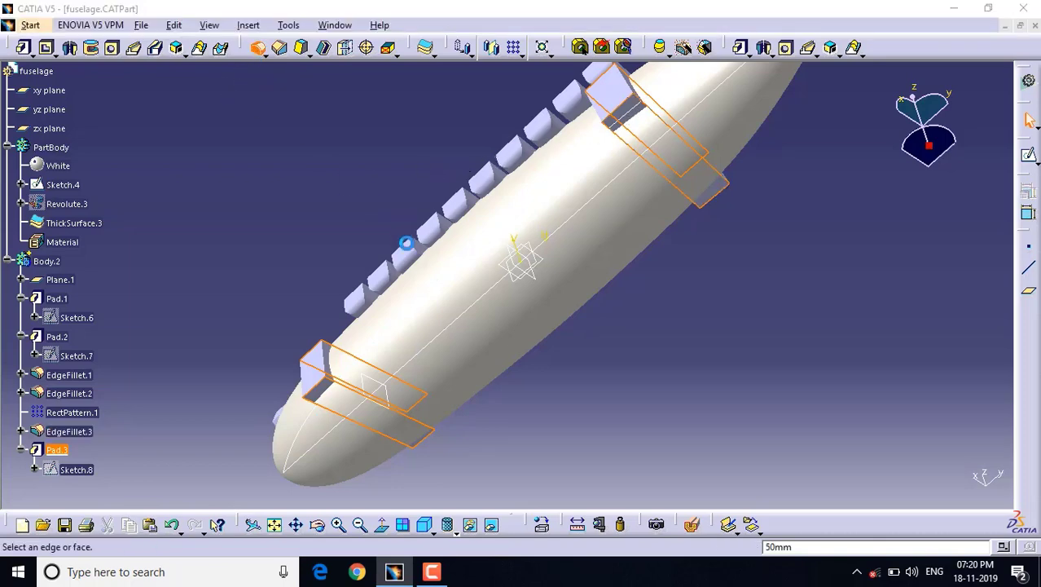
left_click(839, 489)
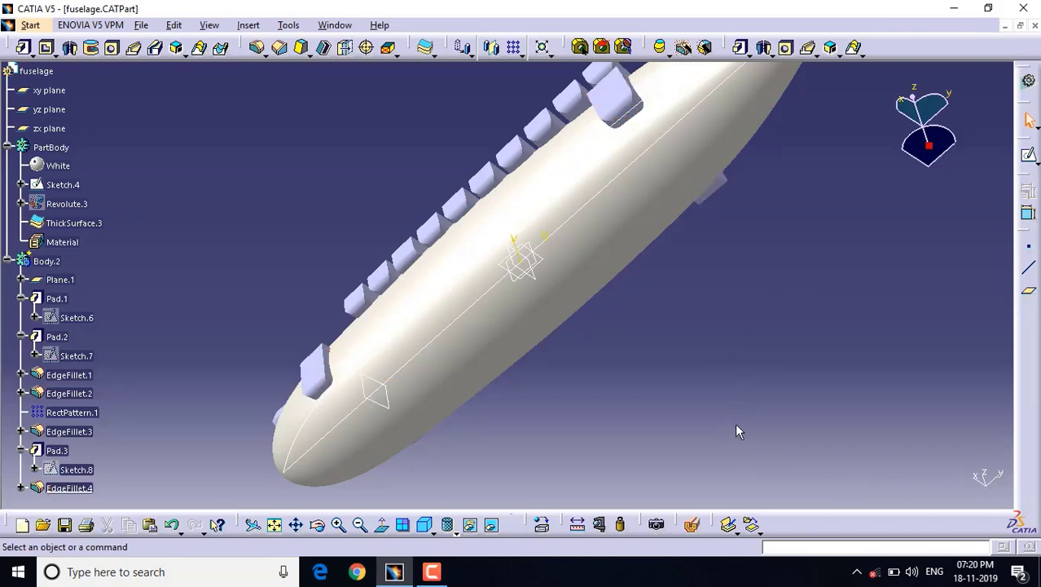
left_click(359, 524)
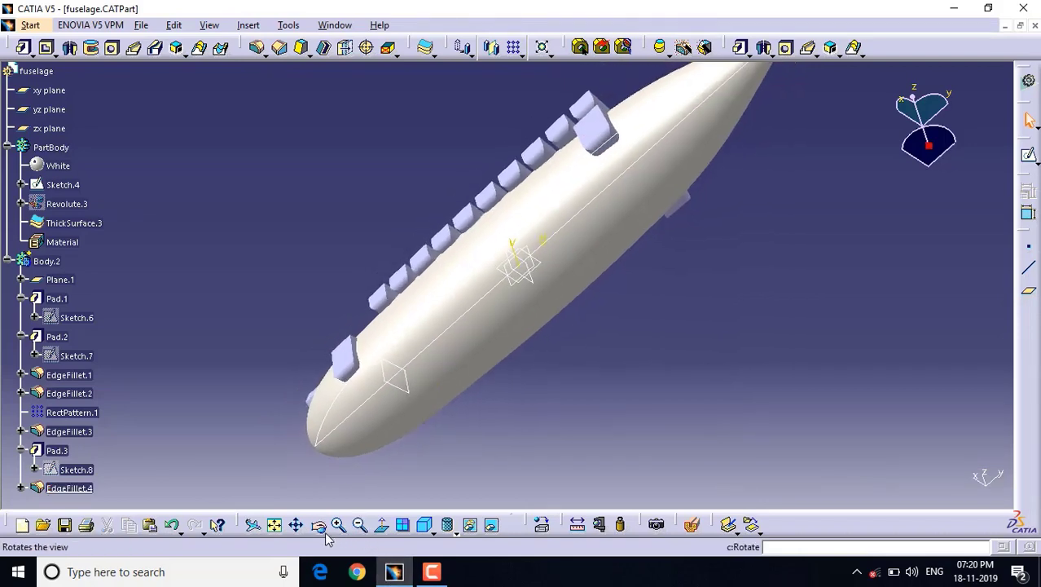
middle_click_drag(334, 260, 674, 371)
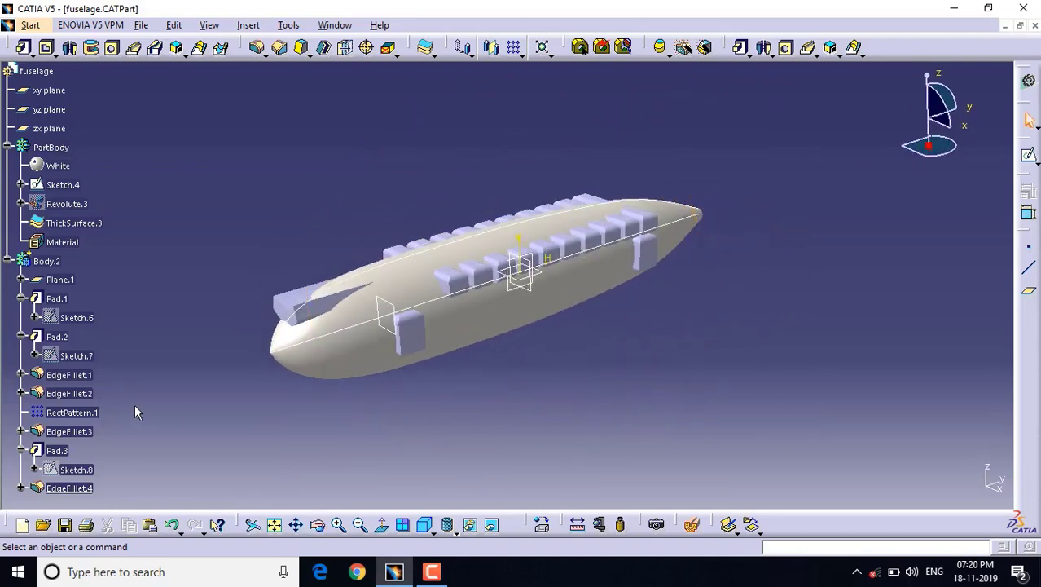
Remove Body.2 with its windshield, window and door pads from PartBody using a Boolean Remove.
left_click(7, 261)
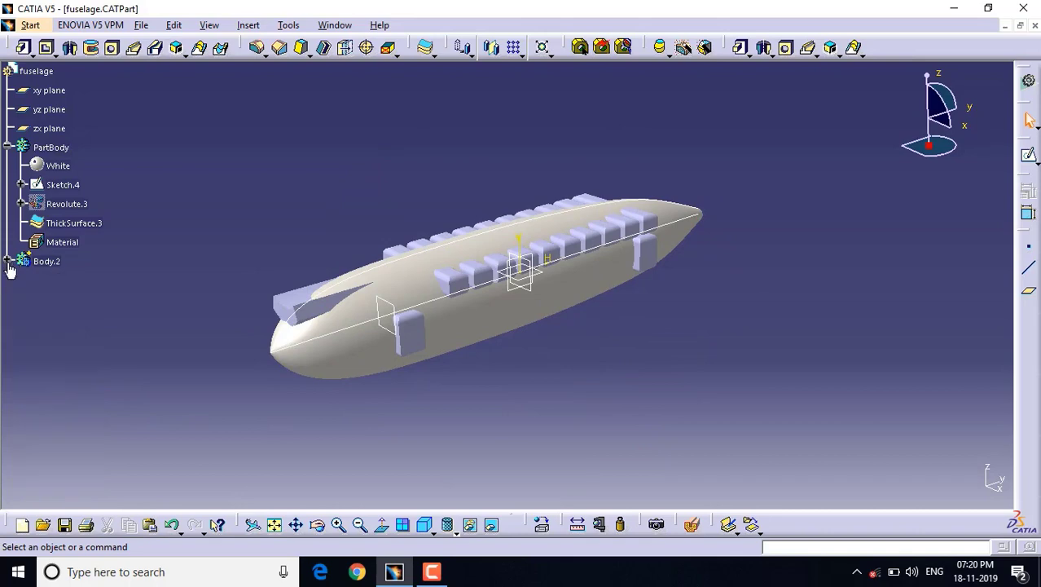
left_click(248, 25)
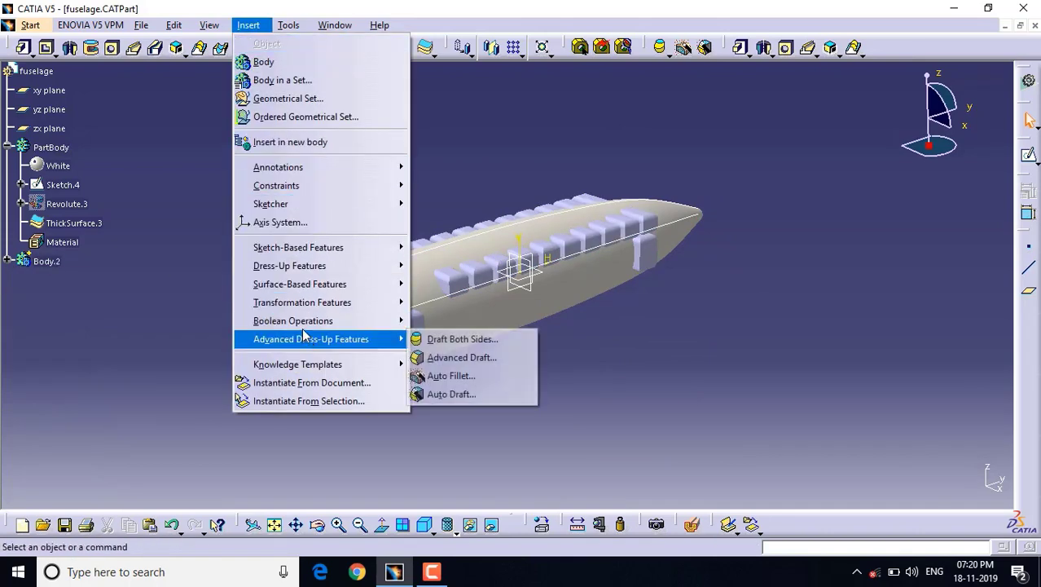
mouse_move(306, 324)
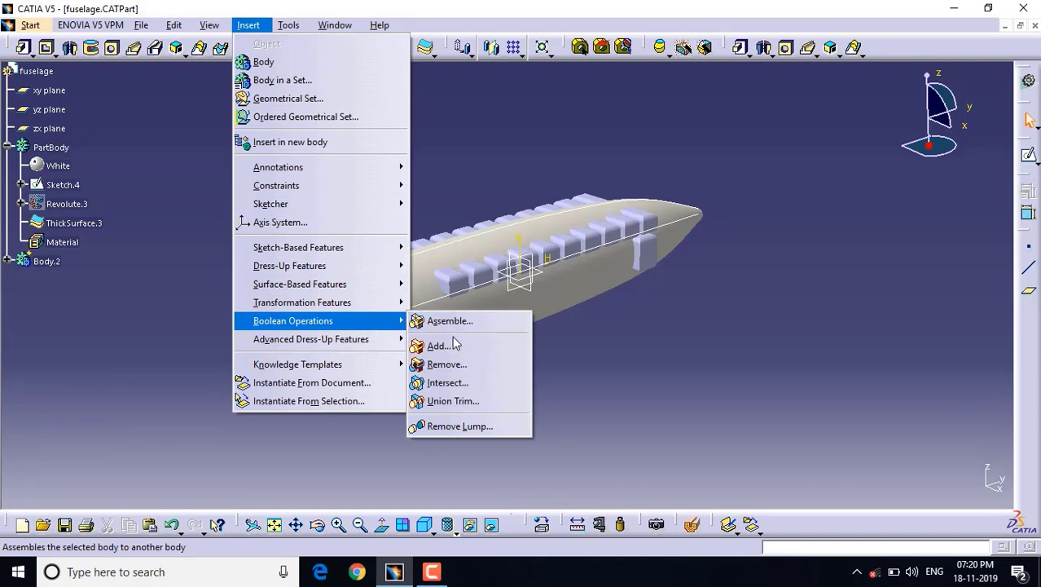
left_click(446, 365)
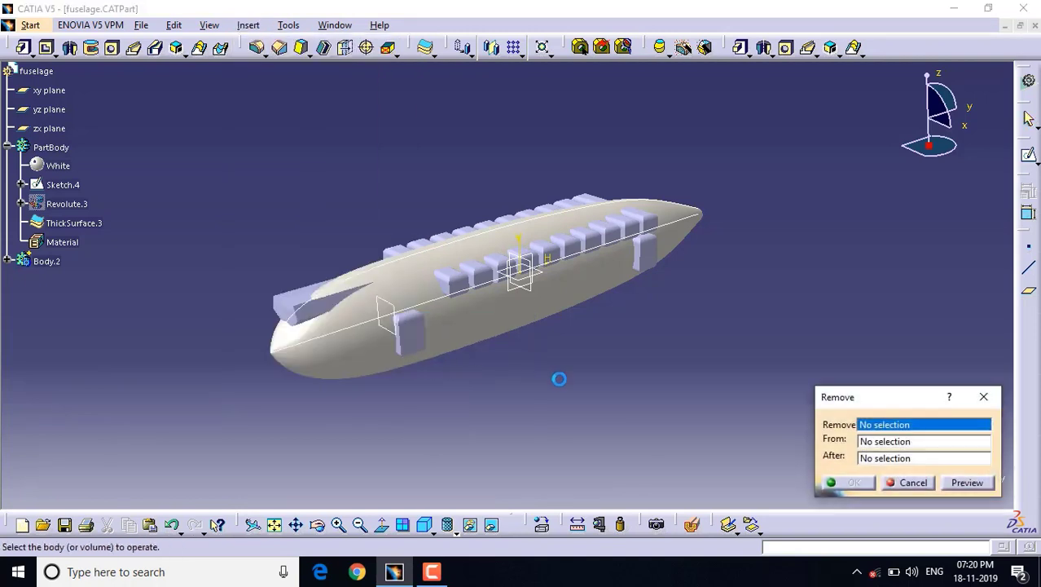
left_click(322, 306)
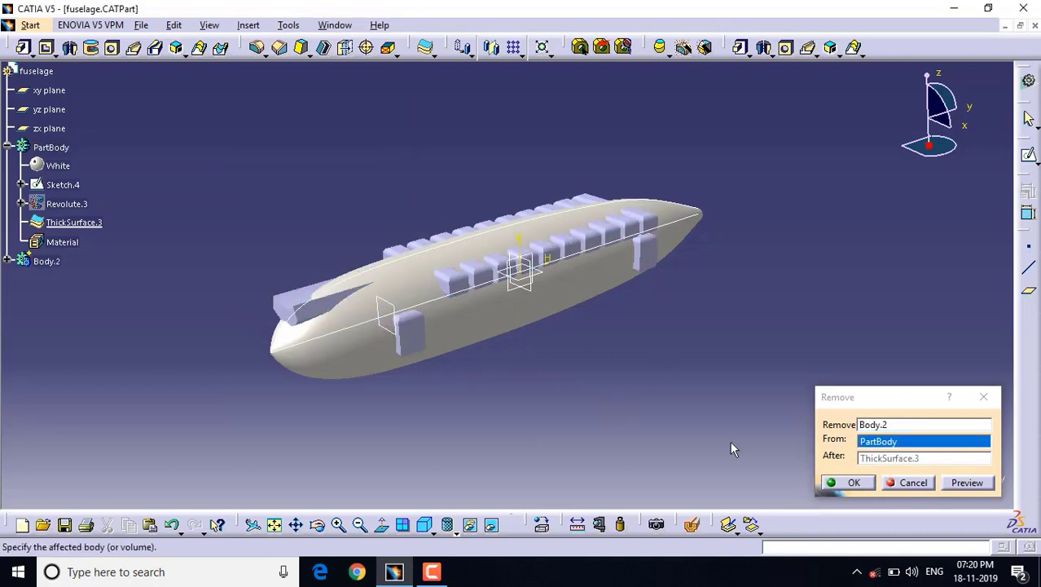
left_click(853, 482)
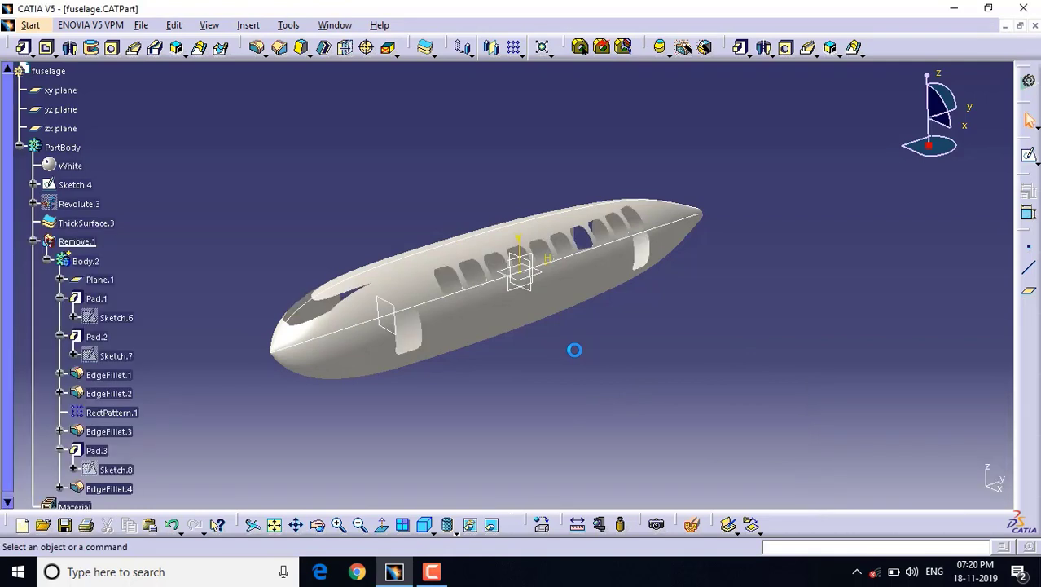
Collapse the Boolean remove feature in the specification tree and save the fuselage part.
left_click(359, 525)
left_click(339, 525)
left_click(339, 524)
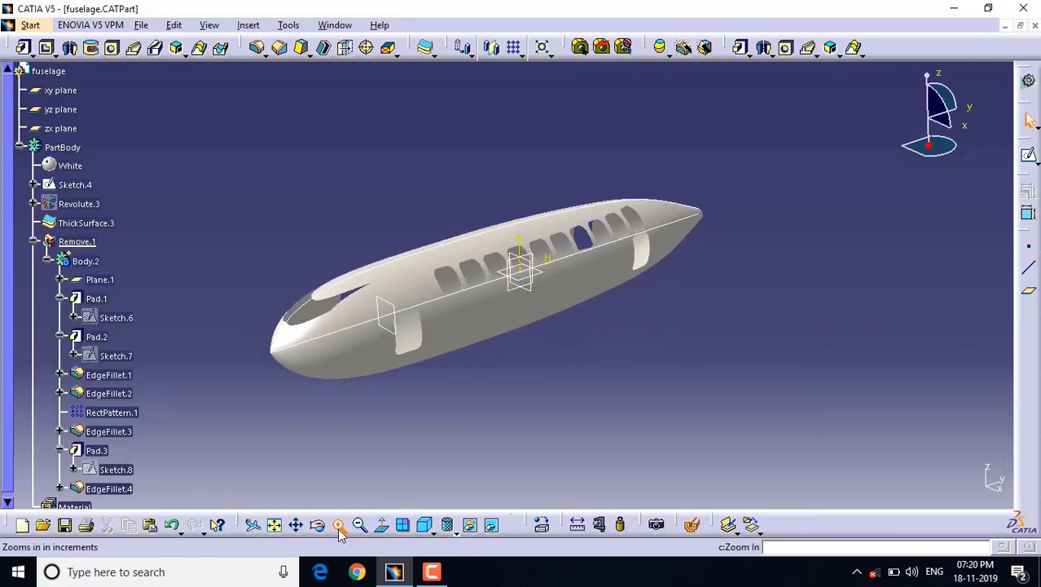
left_click(318, 525)
left_click_drag(581, 383, 672, 305)
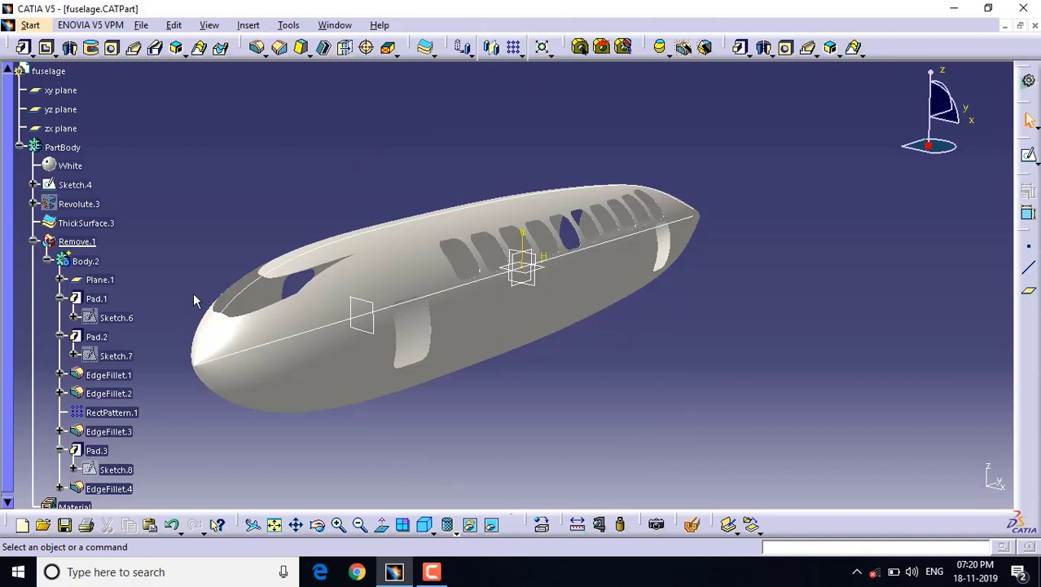
scroll(164, 258, "down", 2)
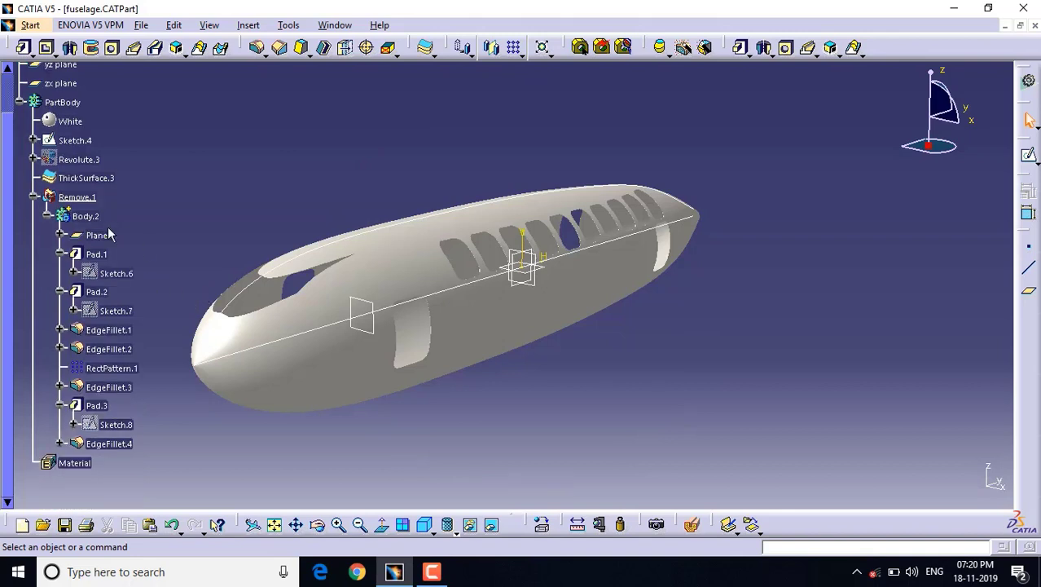
left_click(33, 197)
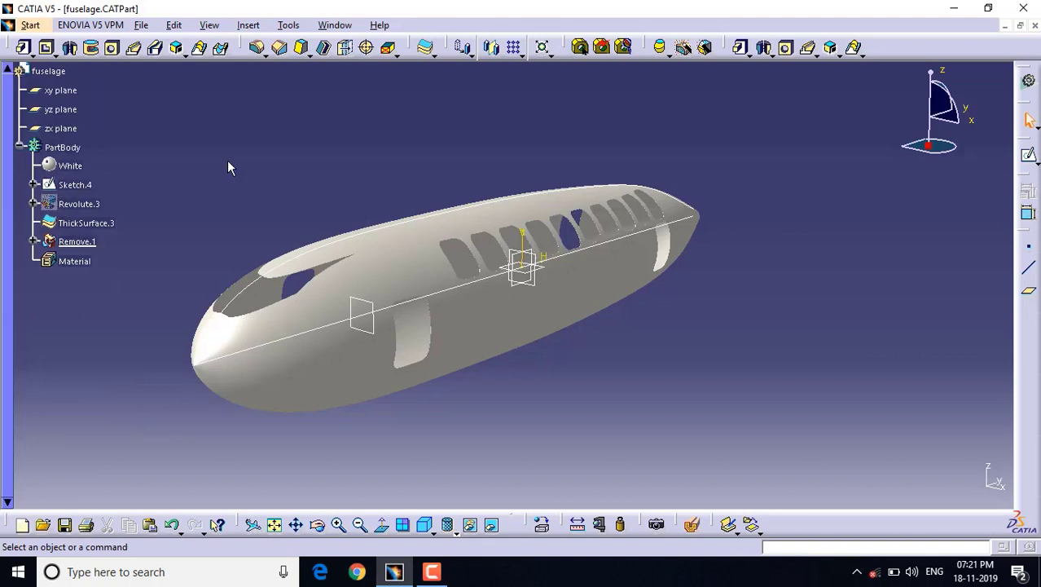
key("ctrl+s")
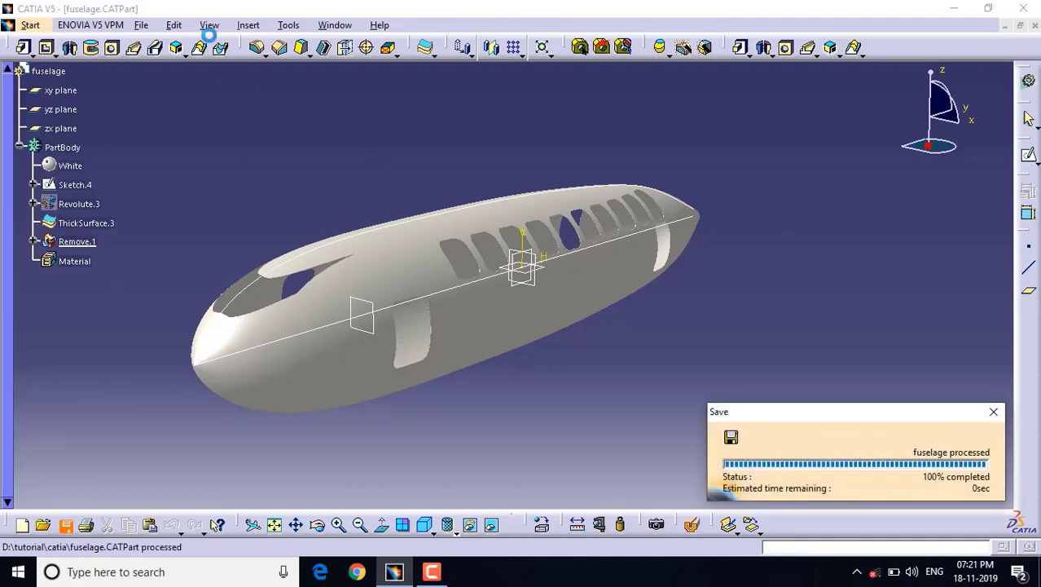
Insert a new body after PartBody and define it as the work object.
left_click(248, 25)
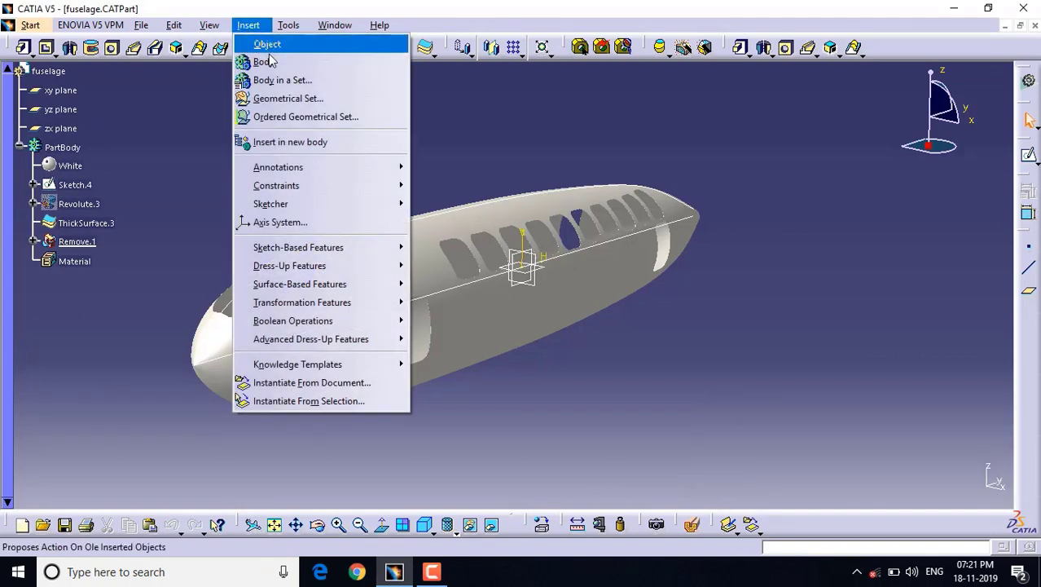
left_click(267, 62)
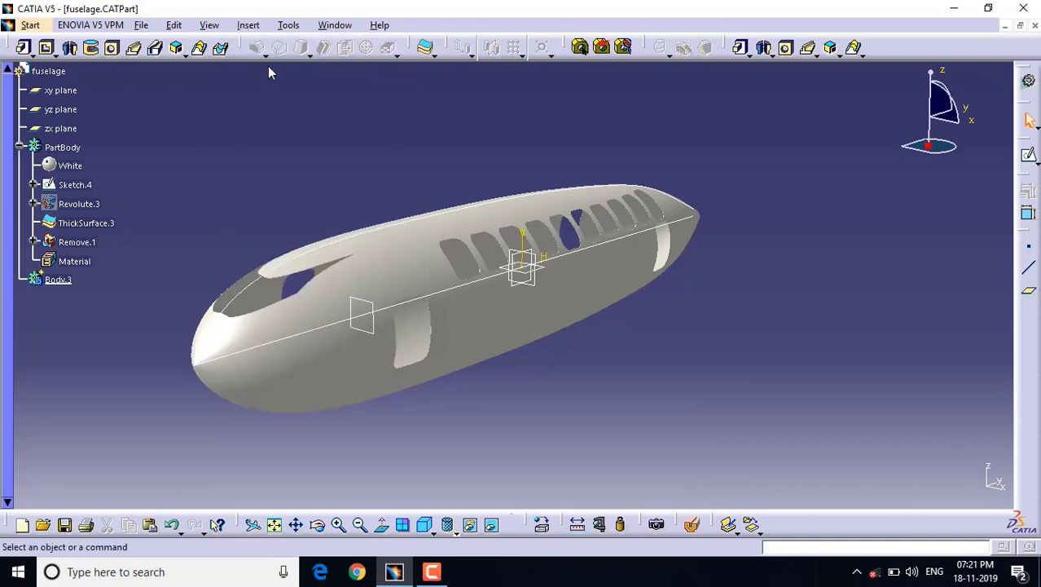
right_click(61, 286)
left_click(195, 351)
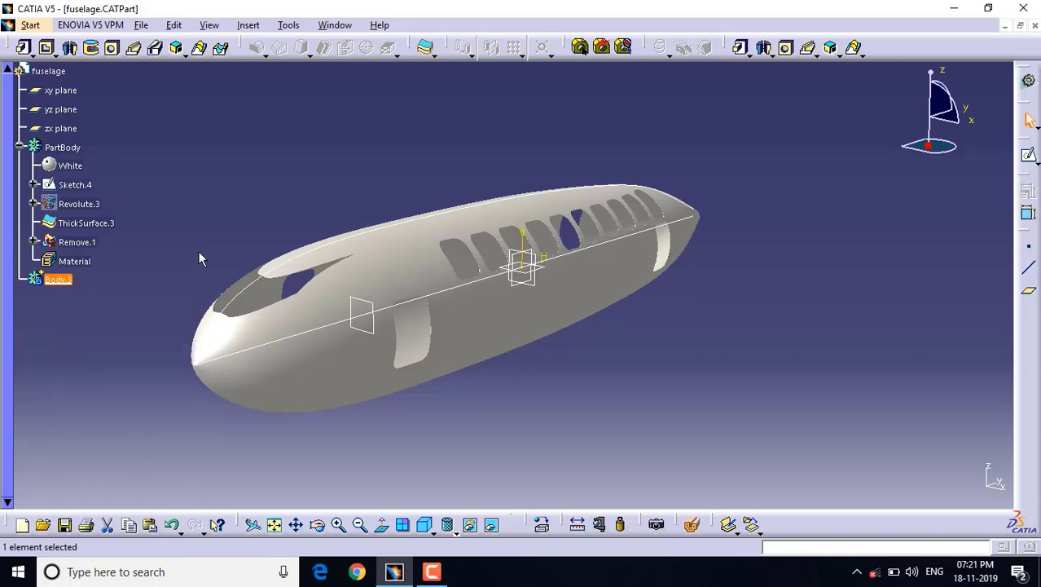
In Generative Shape Design, revolve the fuselage profile Sketch.4 through 360 degrees about its straight centre edge into the new body.
left_click(249, 300)
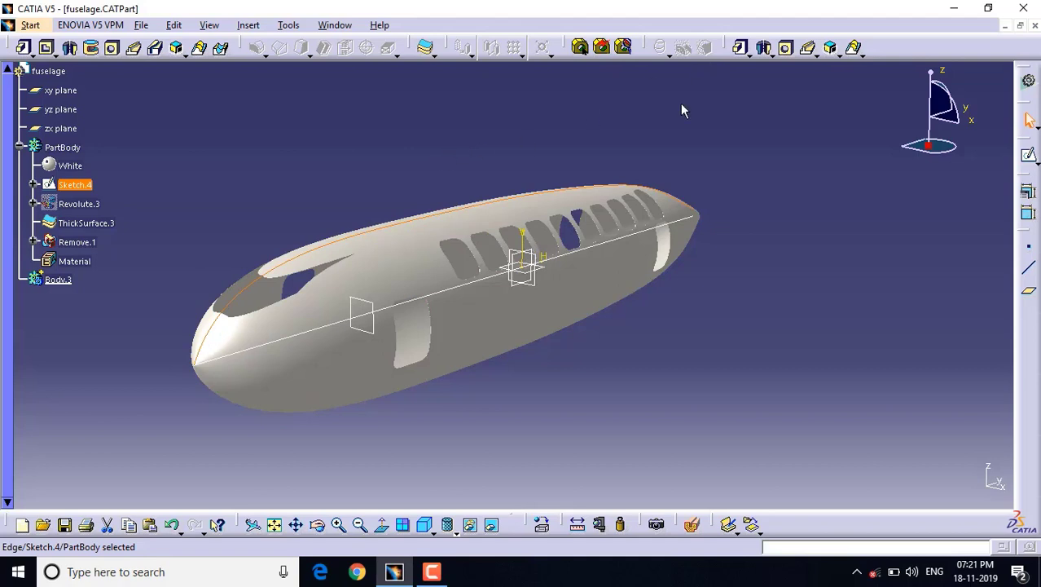
left_click(30, 24)
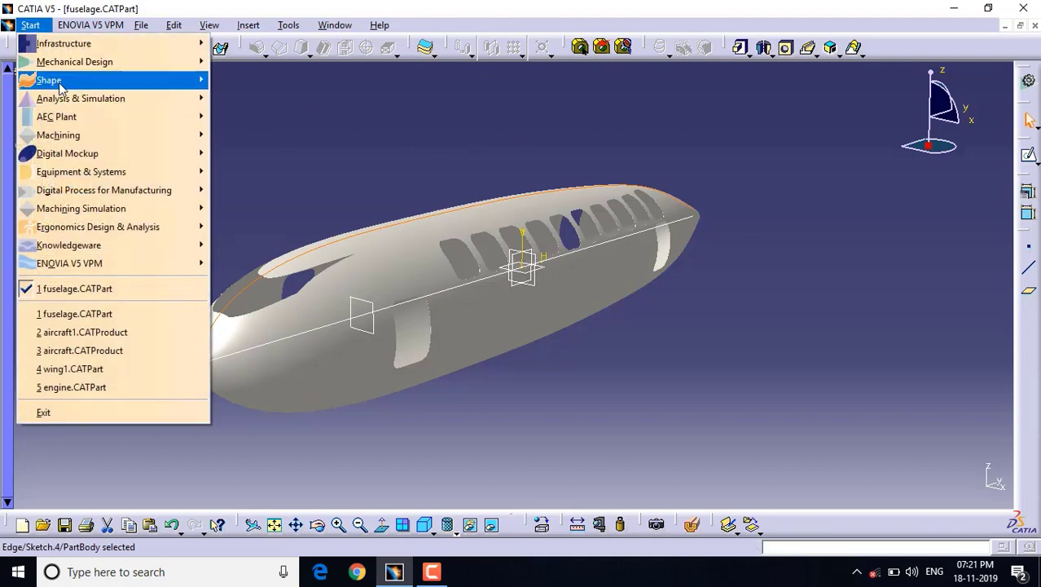
mouse_move(62, 80)
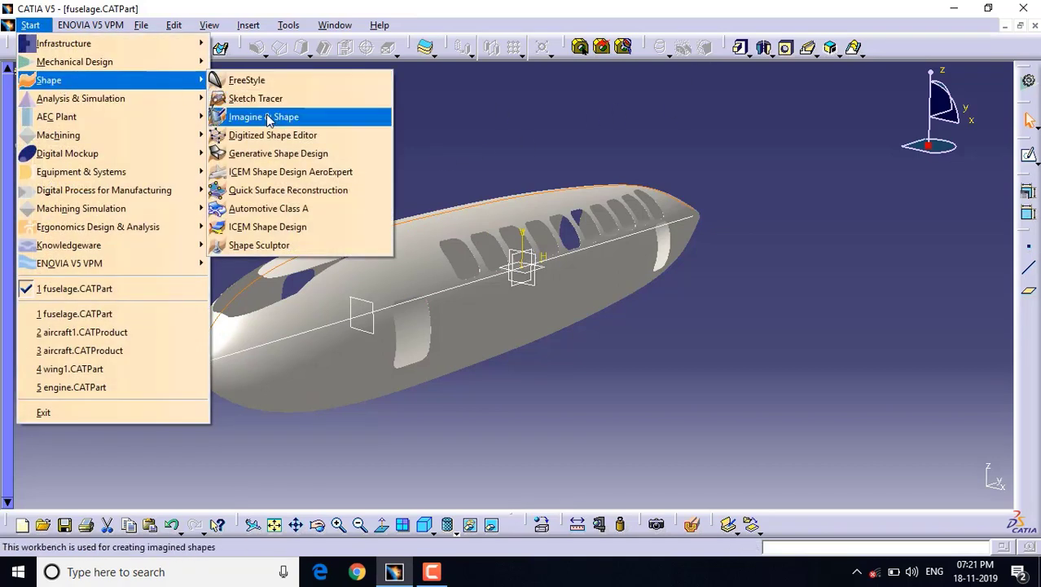
left_click(261, 153)
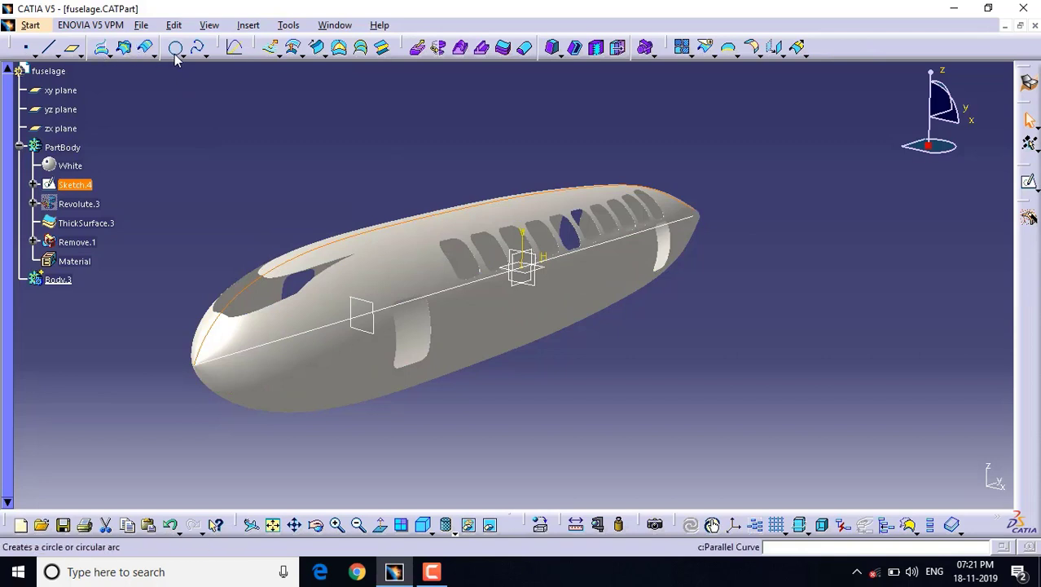
left_click(280, 53)
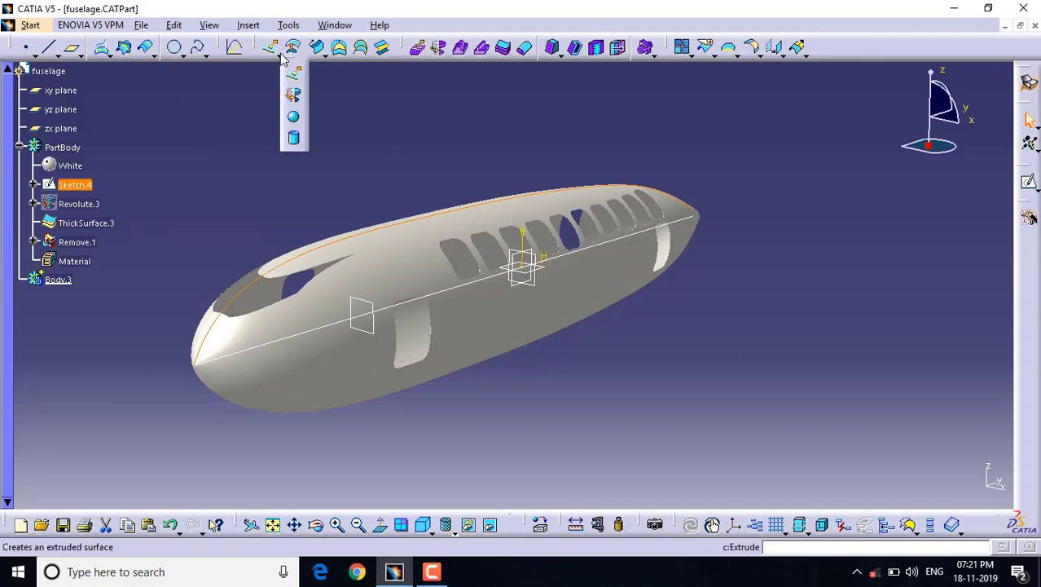
left_click(294, 92)
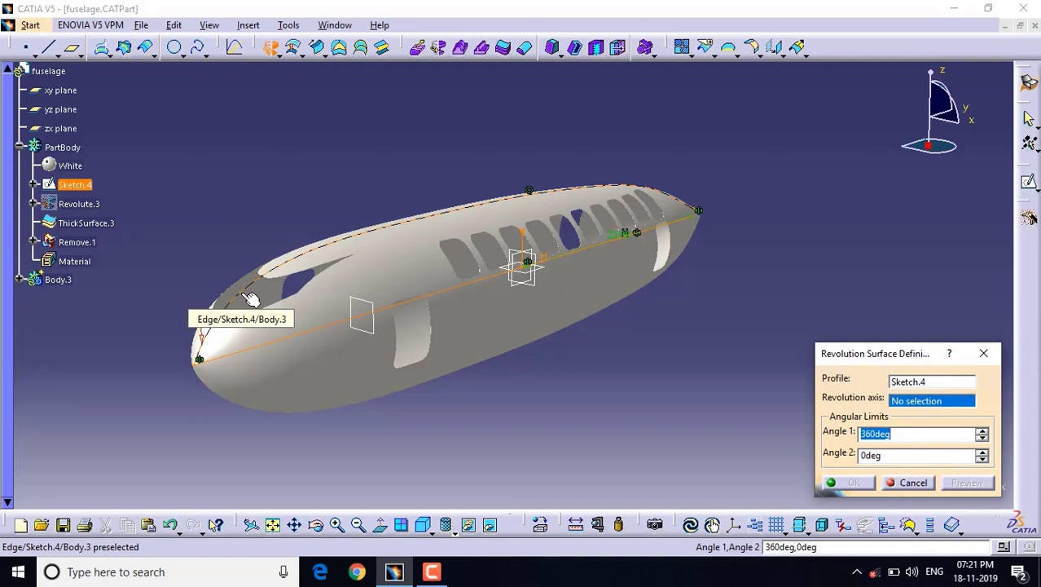
left_click(267, 345)
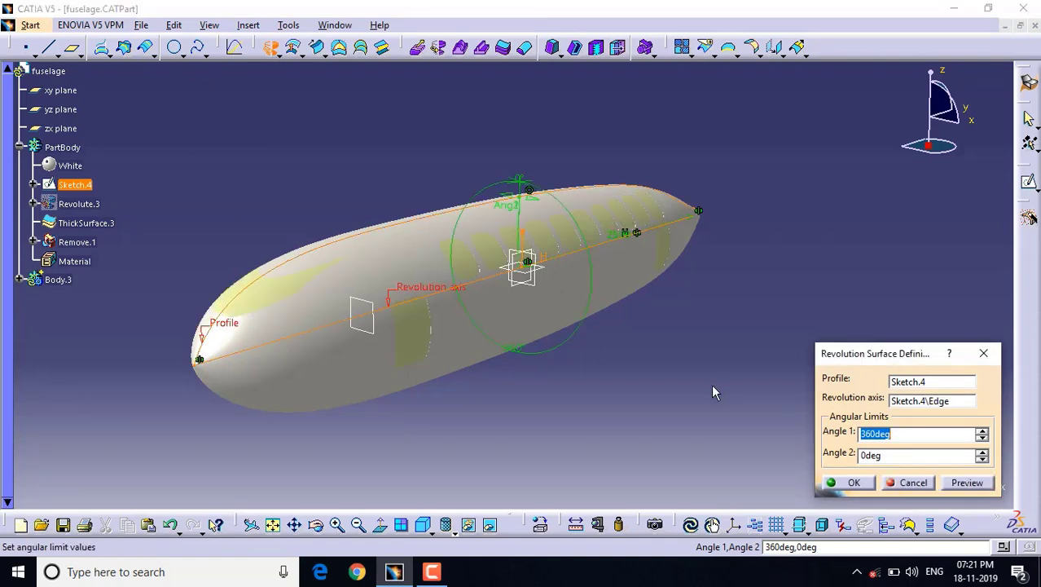
left_click(853, 487)
Set the first offset of the outer skin's ThickSurface.3 to 5 mm and switch back to Part Design.
double_click(281, 370)
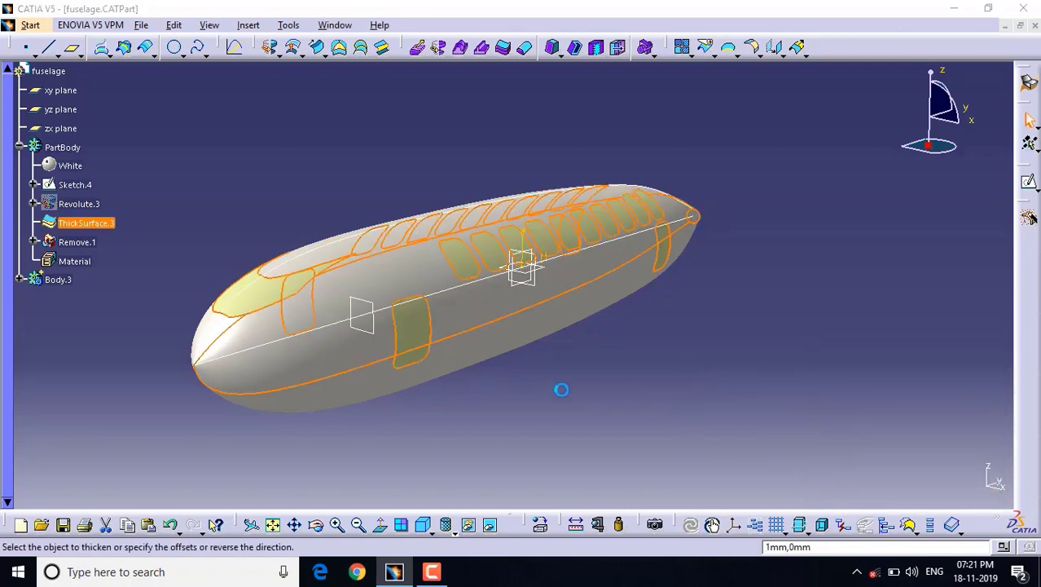
key("Return")
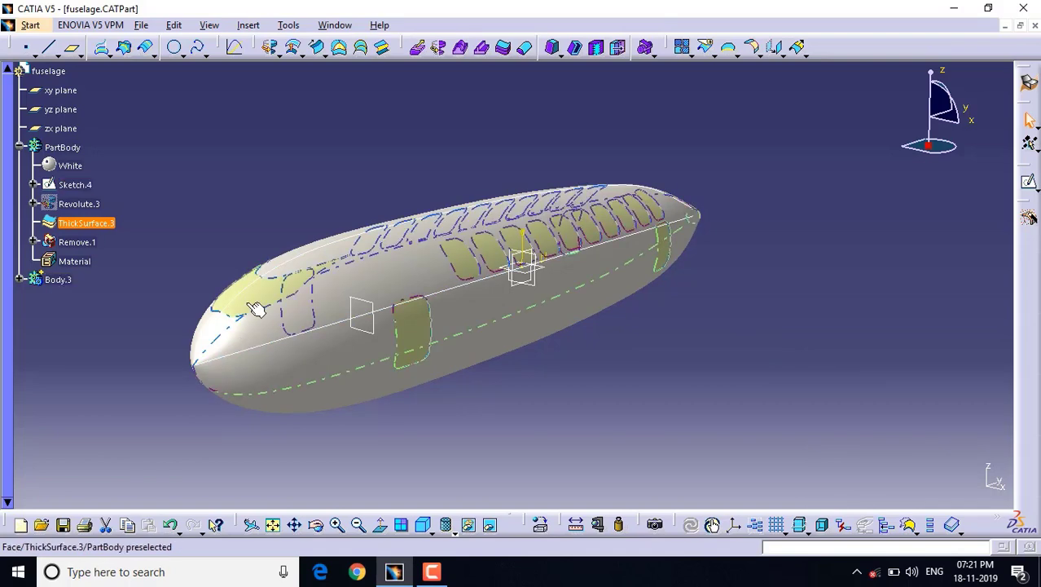
left_click(30, 24)
mouse_move(52, 66)
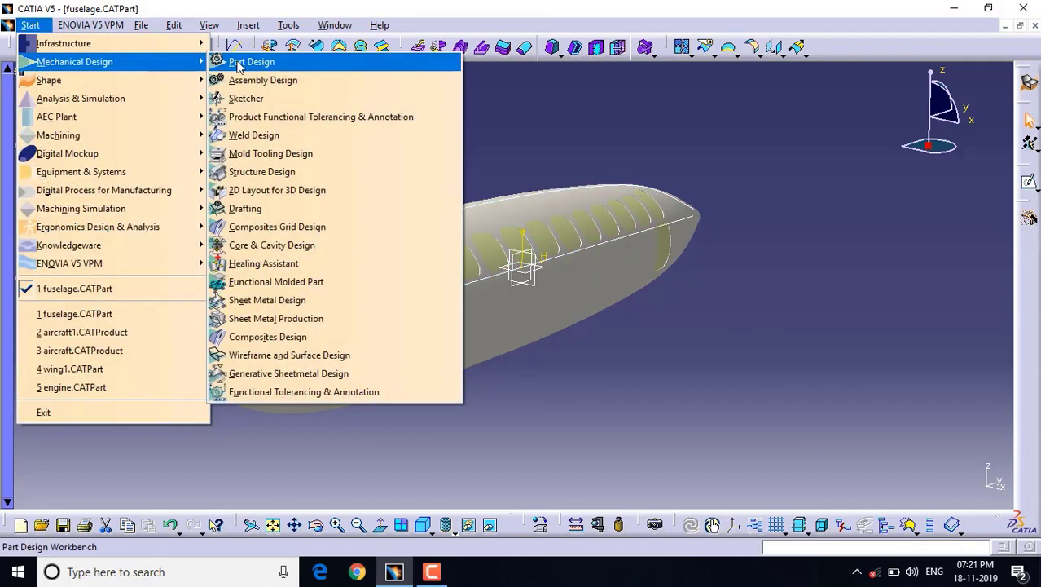
left_click(239, 66)
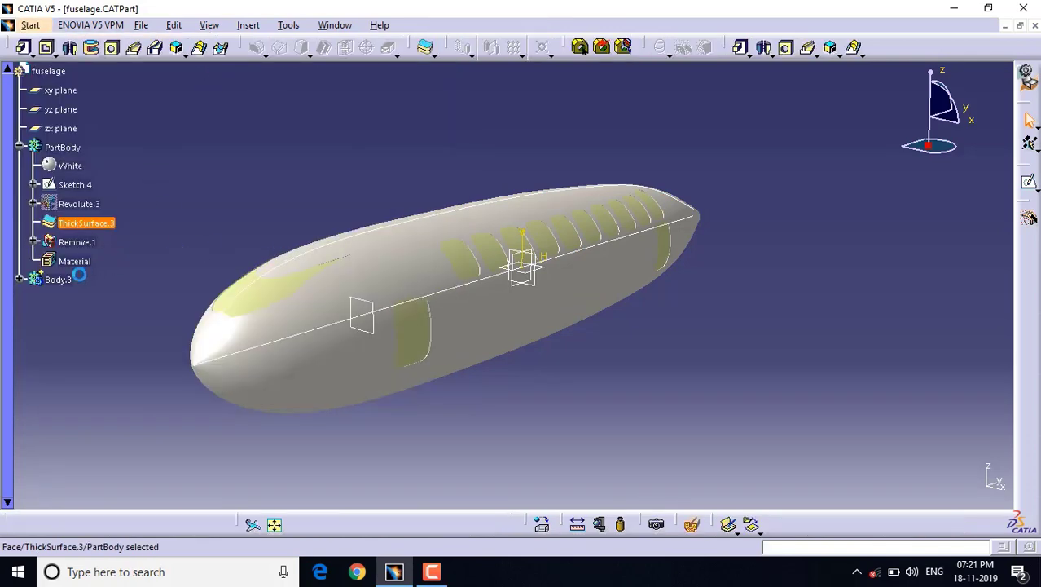
Define Body.3 as the work object and thicken its revolved surface with a first offset of 2 mm.
right_click(39, 278)
left_click(112, 351)
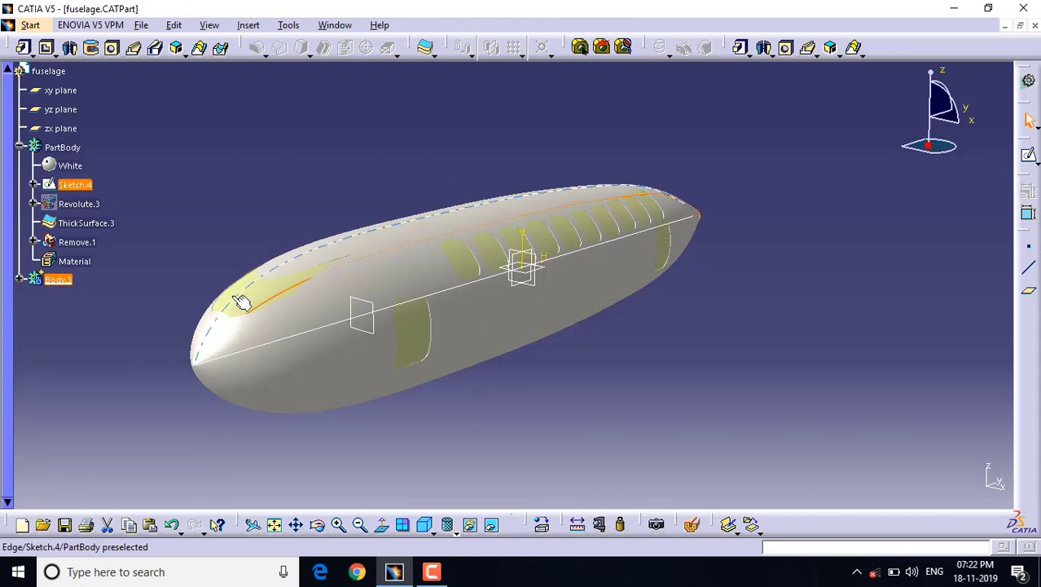
left_click(425, 47)
left_click(430, 329)
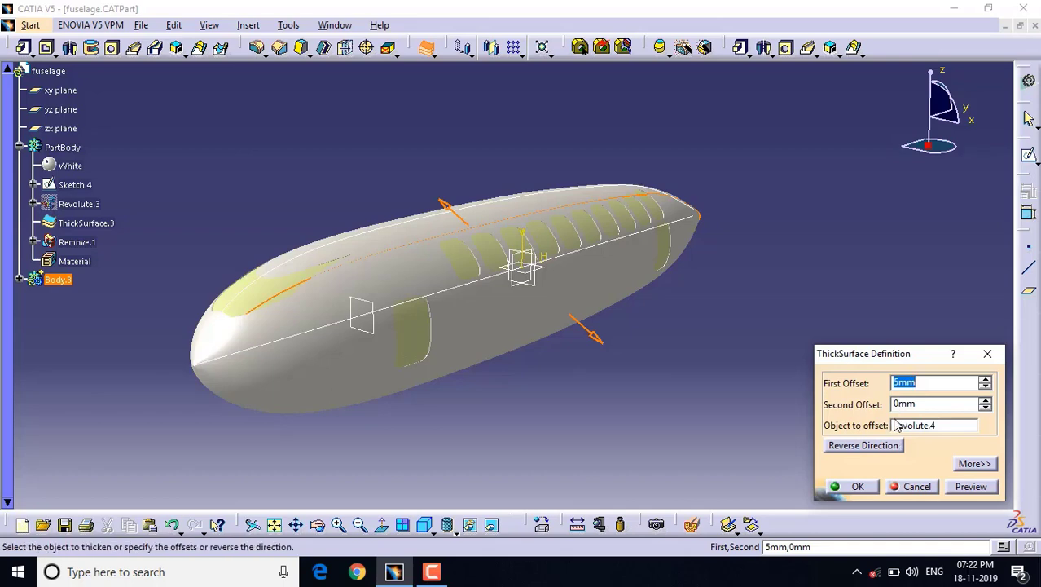
type("2")
key("Return")
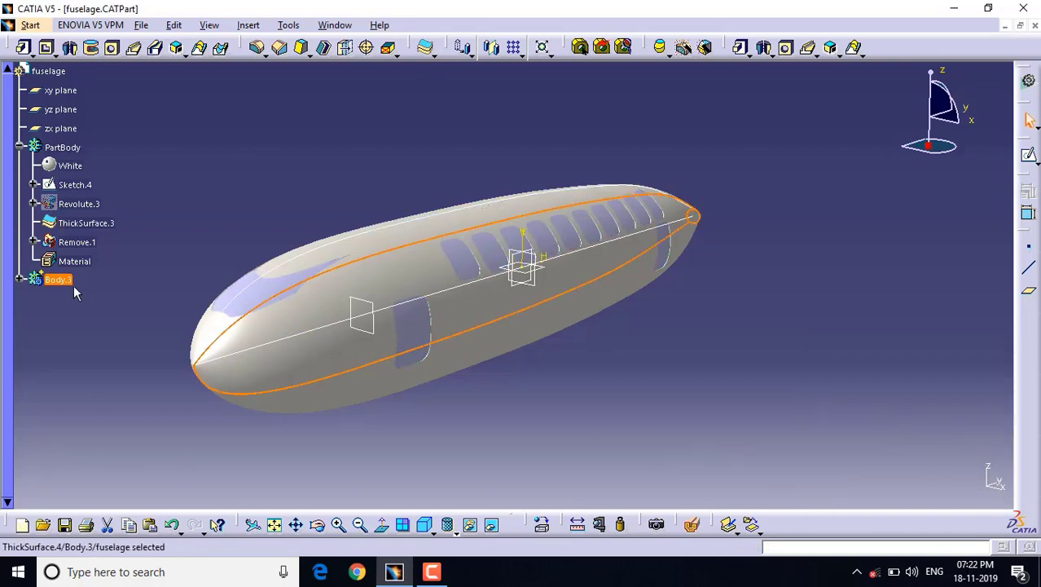
Apply the Black Leather fabric material to the thickened surface in Body.3.
left_click(17, 278)
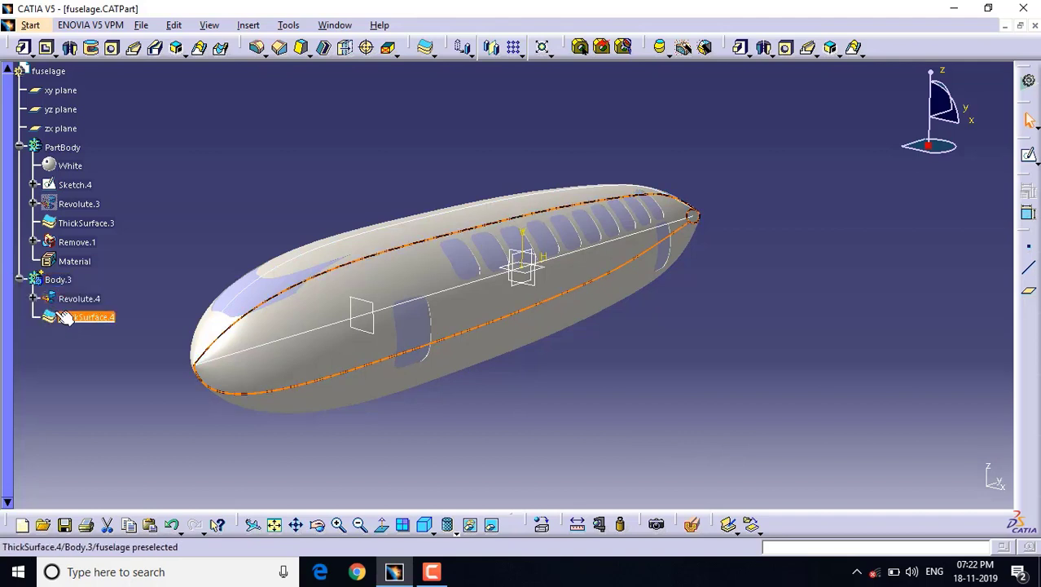
left_click(65, 317)
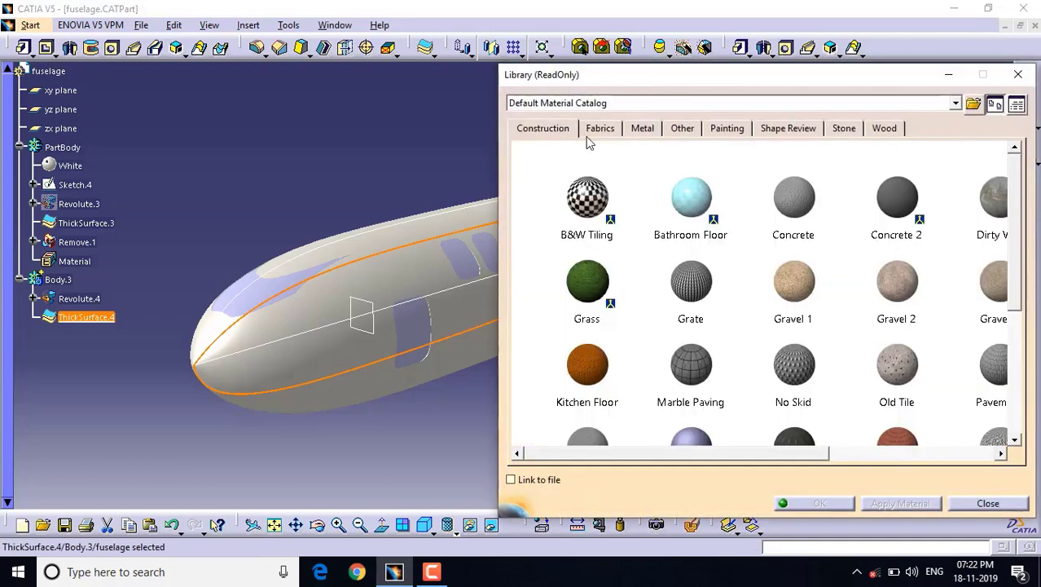
left_click(602, 130)
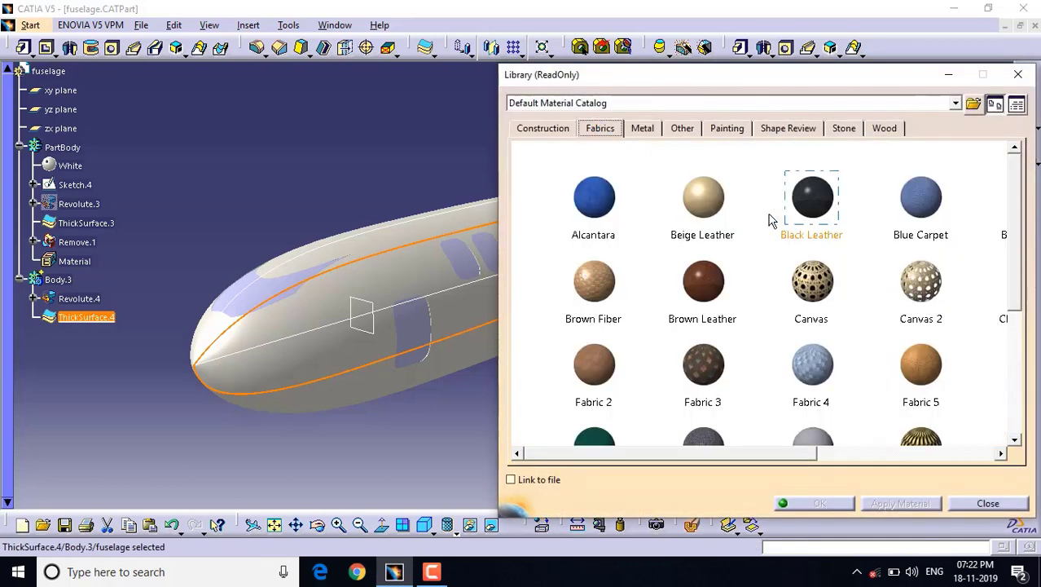
scroll(738, 215, "down", 1)
left_click(826, 176)
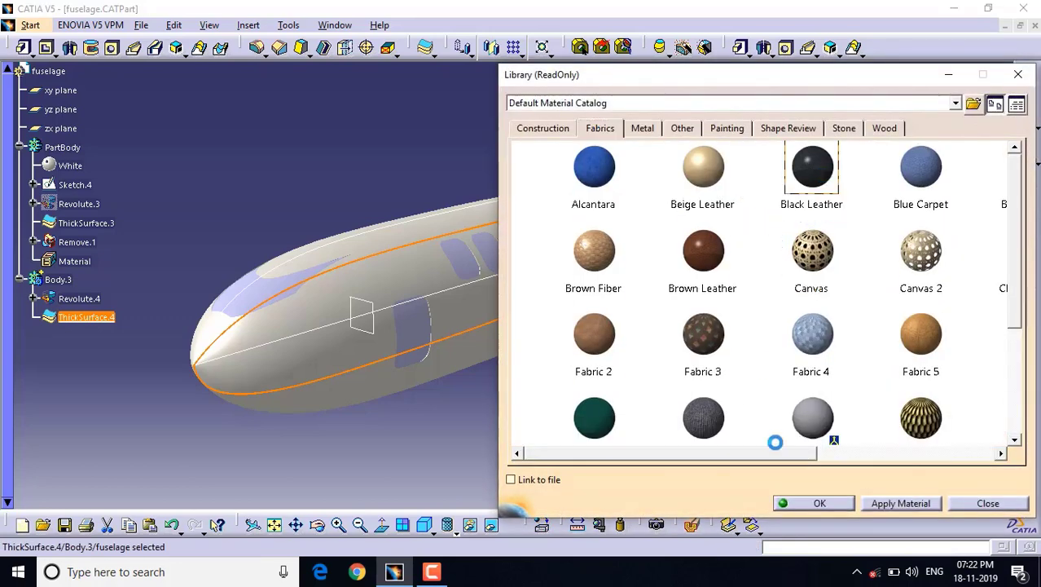
left_click(900, 504)
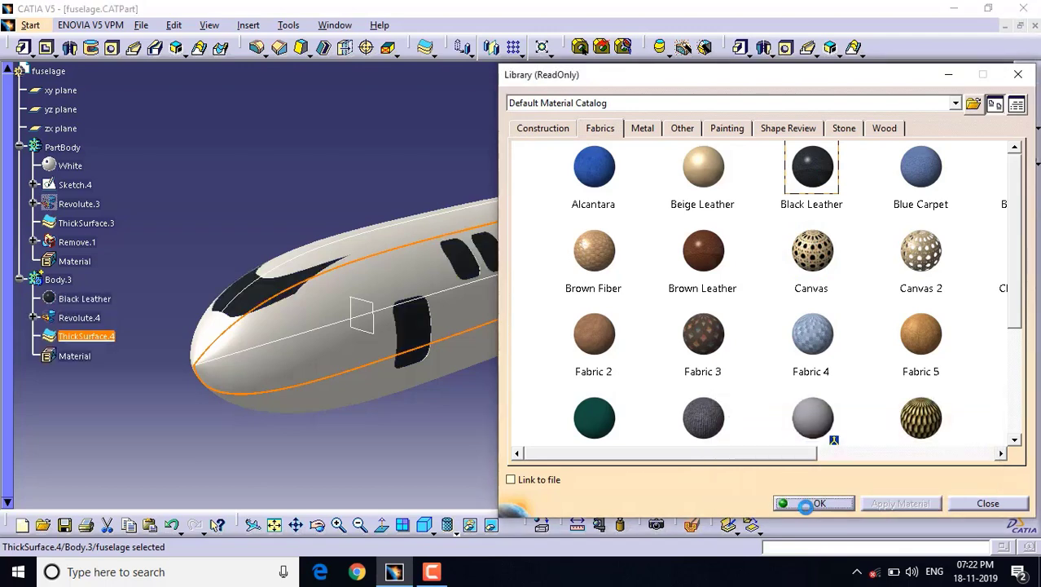
left_click(806, 503)
left_click(570, 413)
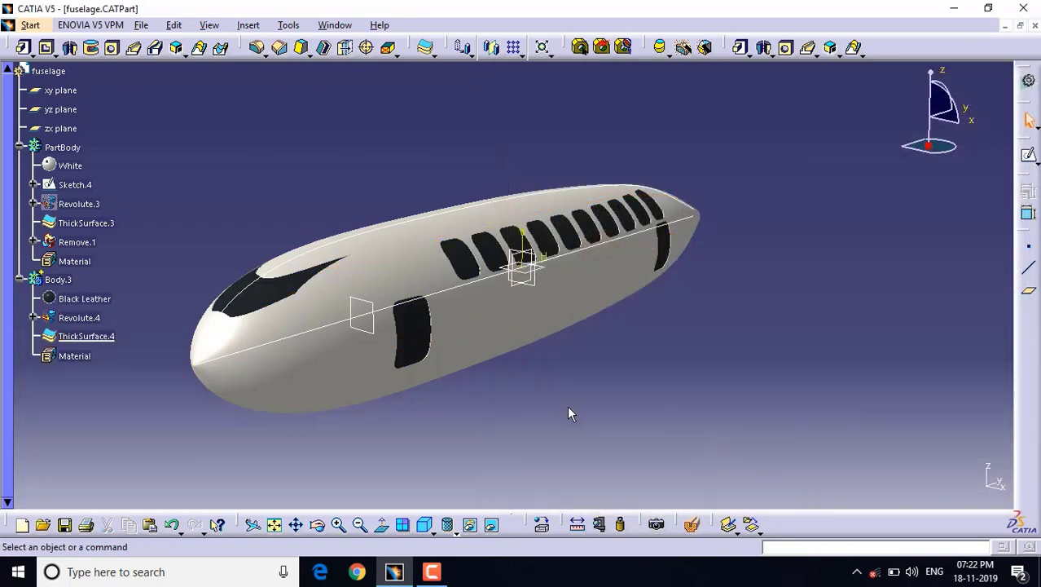
left_click(360, 524)
left_click(318, 524)
mouse_move(702, 277)
left_mouse_down()
mouse_move(653, 305)
mouse_move(464, 245)
mouse_move(462, 305)
mouse_move(601, 389)
mouse_move(621, 357)
mouse_move(739, 288)
mouse_move(844, 251)
mouse_move(861, 305)
mouse_move(657, 260)
mouse_move(756, 268)
mouse_move(683, 286)
left_mouse_up()
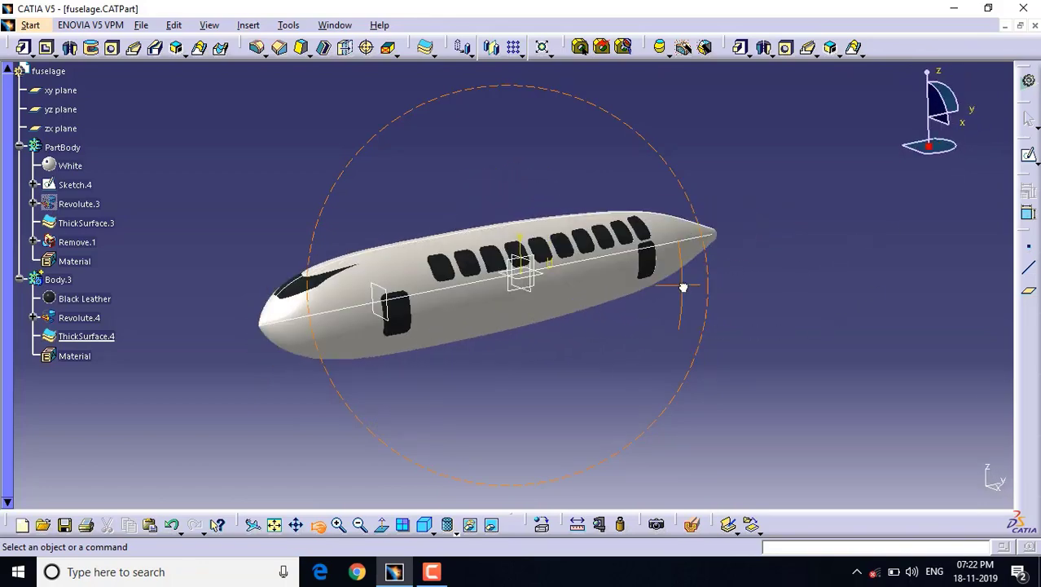